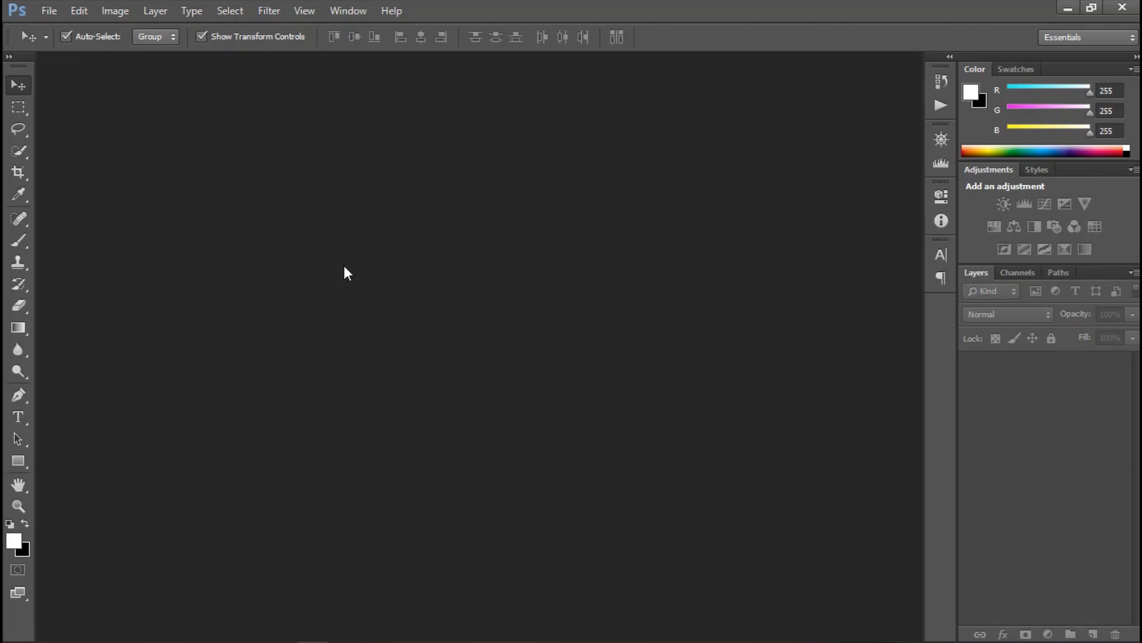
- Create a new document 'Belajar Clipping Mask' at Default Photoshop Size with resolution 72
left_click(50, 13)
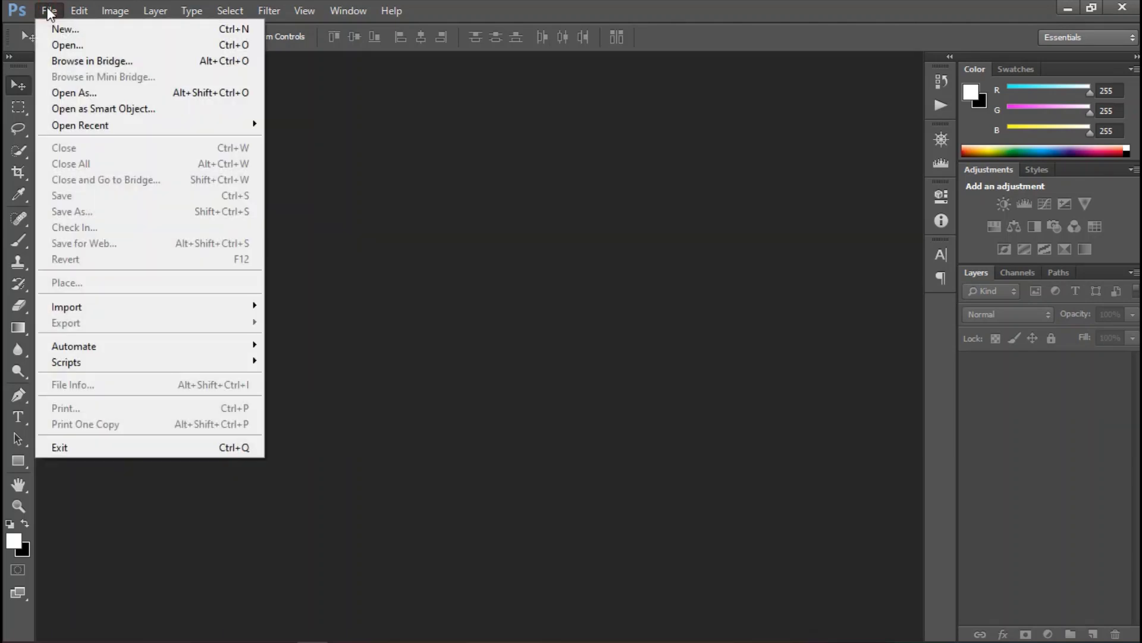
left_click(63, 34)
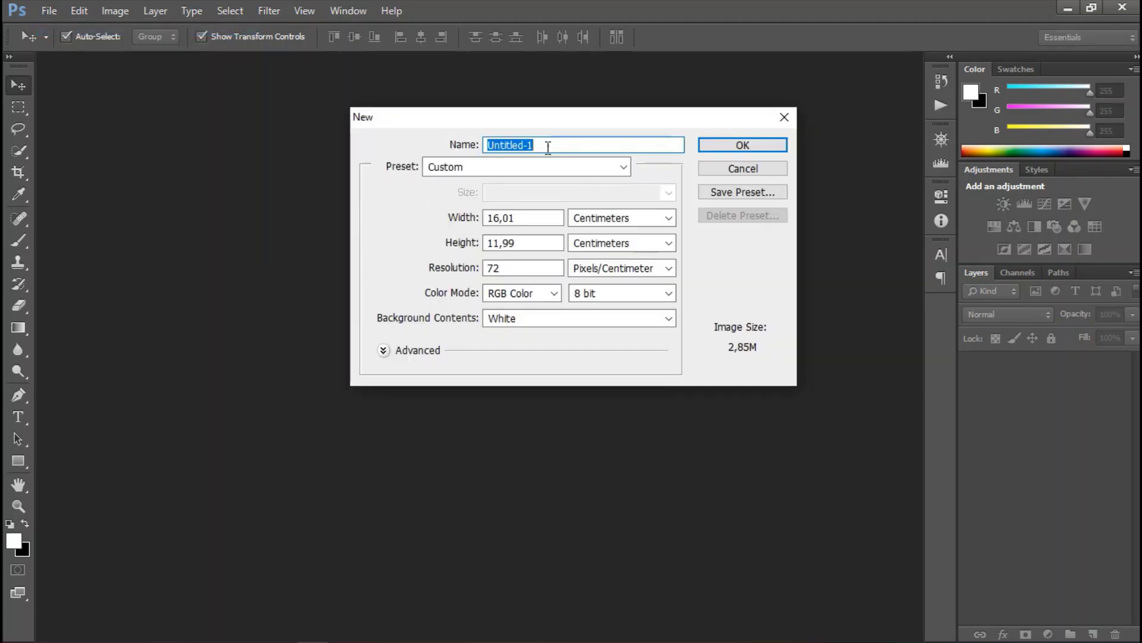
type("b")
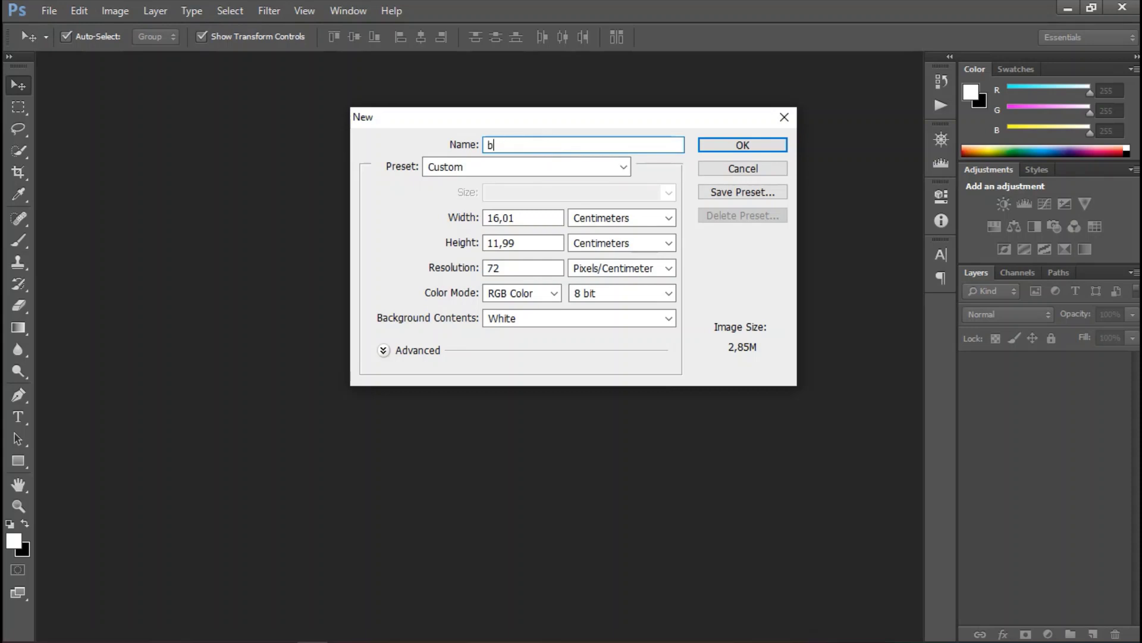
type("ELAJ")
type("AR")
key("BackSpace")
key("BackSpace")
key("BackSpace")
key("BackSpace")
key("BackSpace")
type("Belajar ")
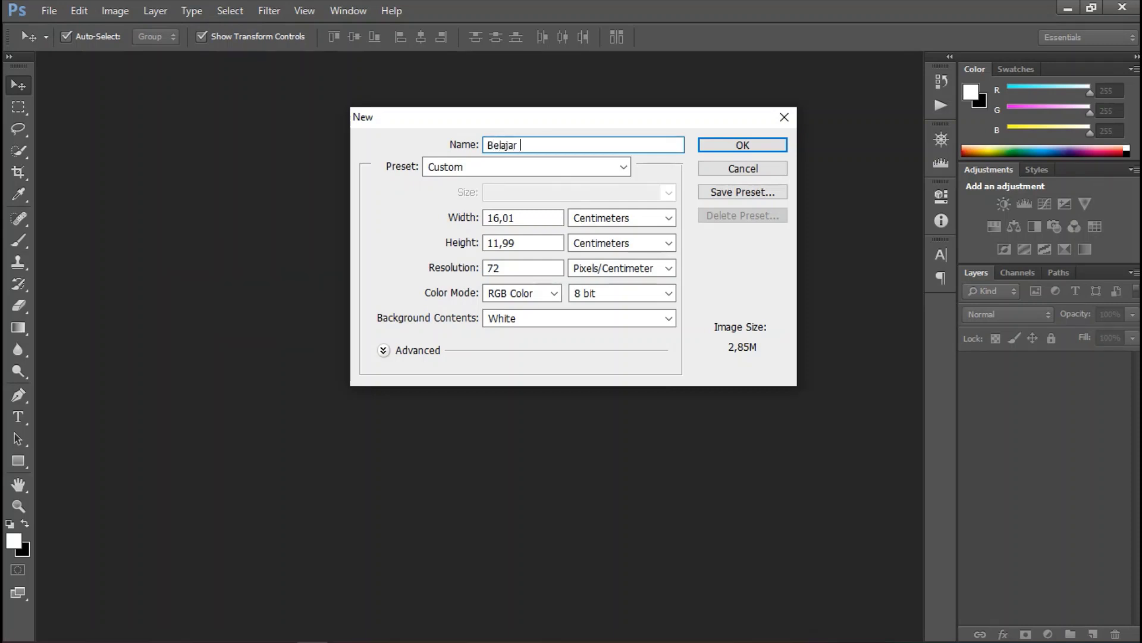
type("Clippi")
type("ng Mask")
left_click(519, 172)
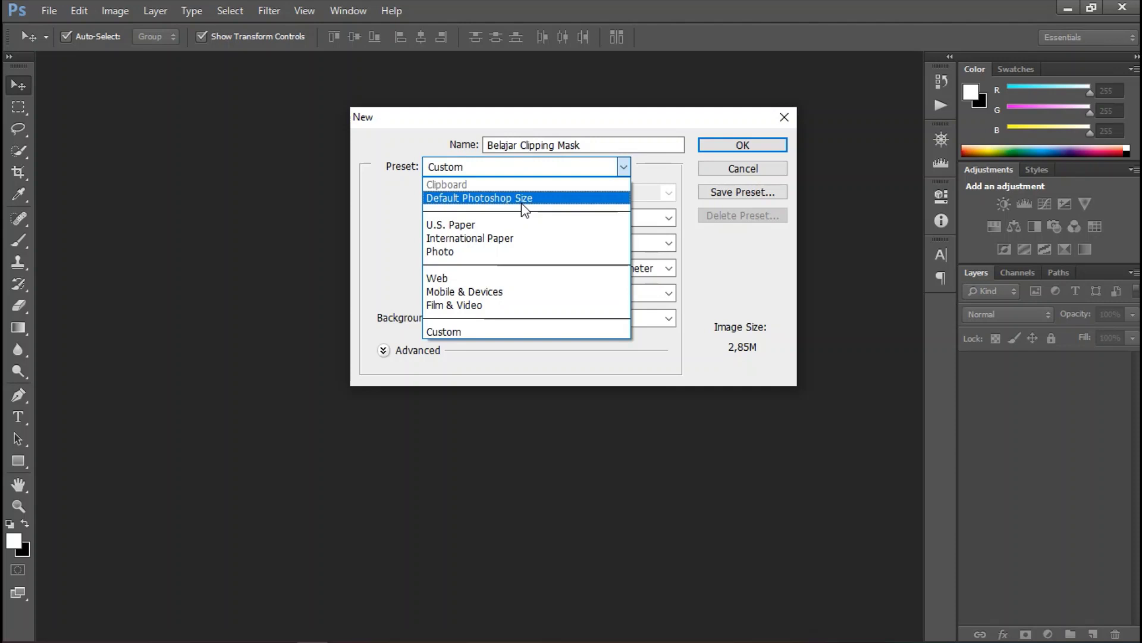
left_click(523, 199)
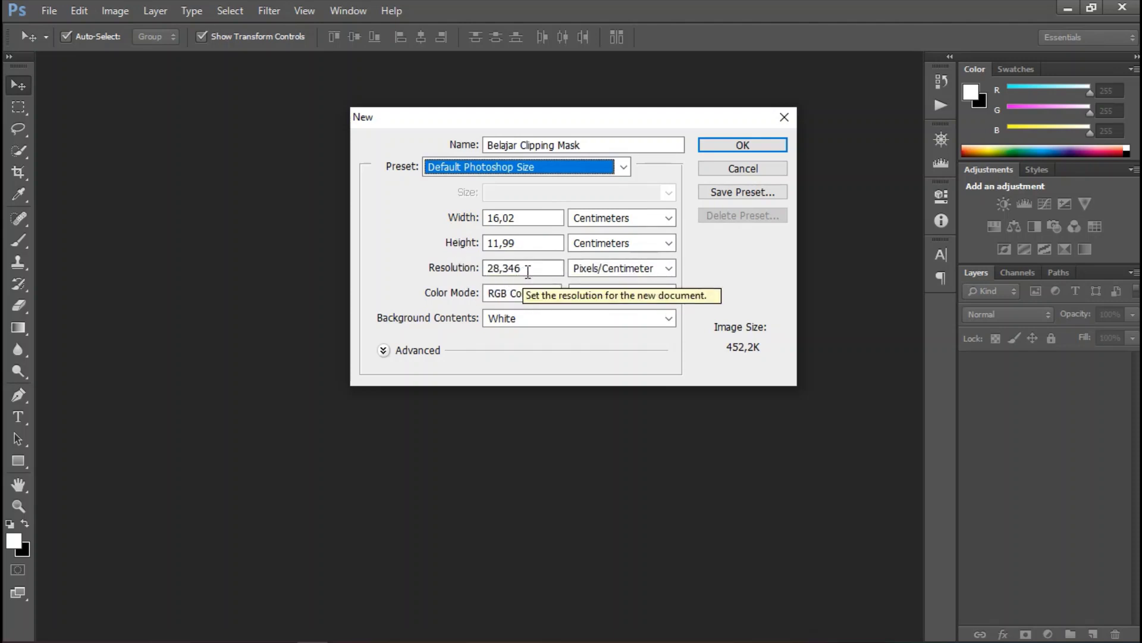
left_click(486, 271)
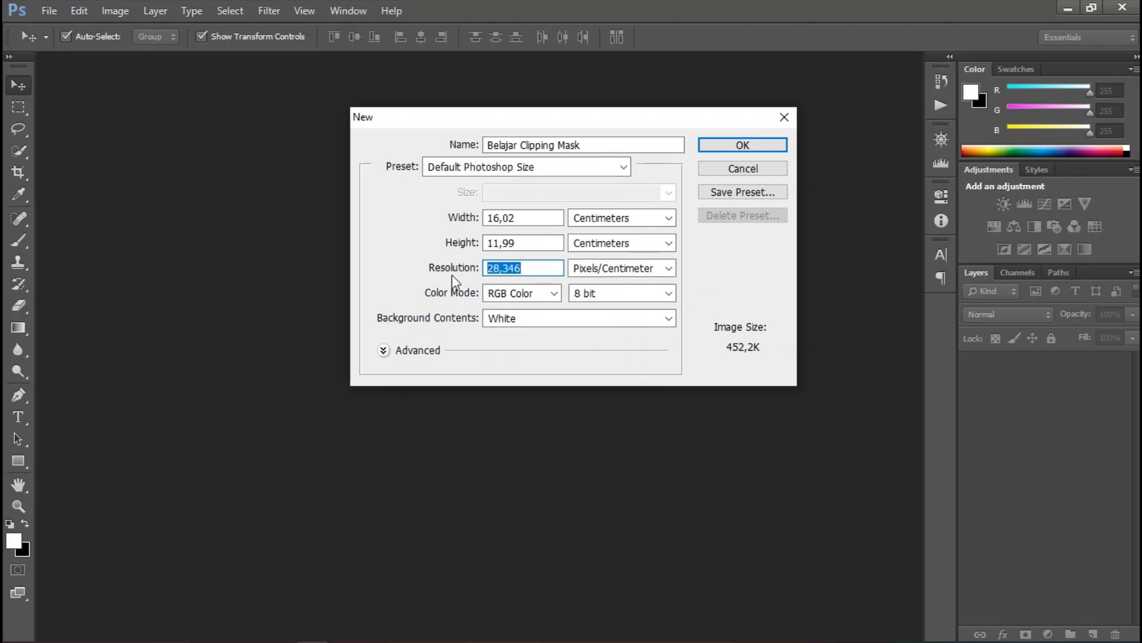
type("72")
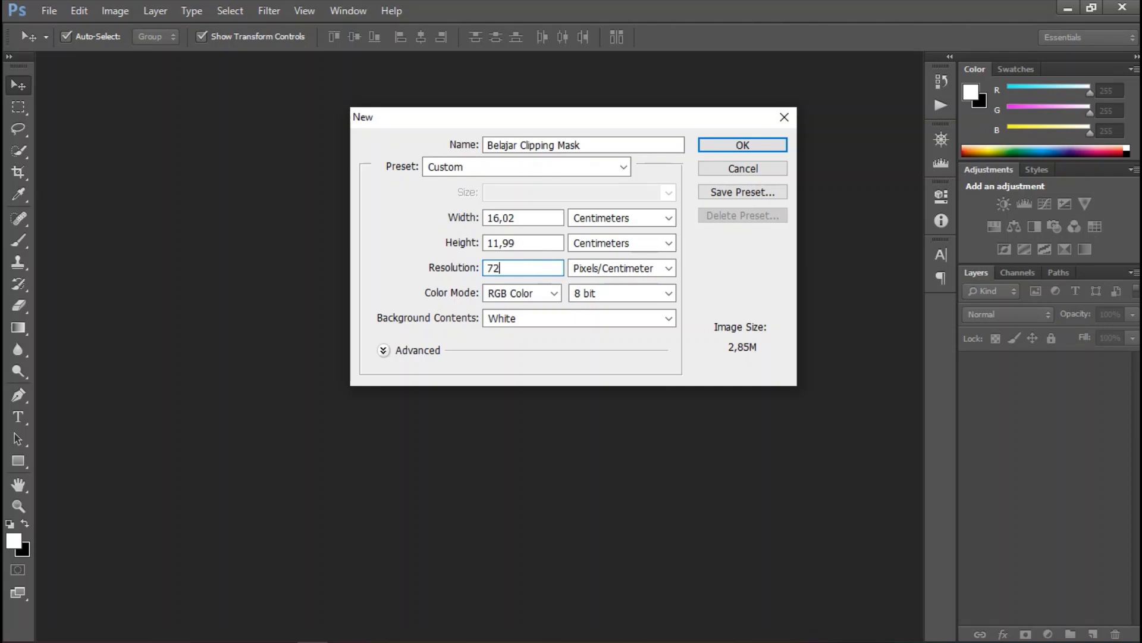
left_click(742, 146)
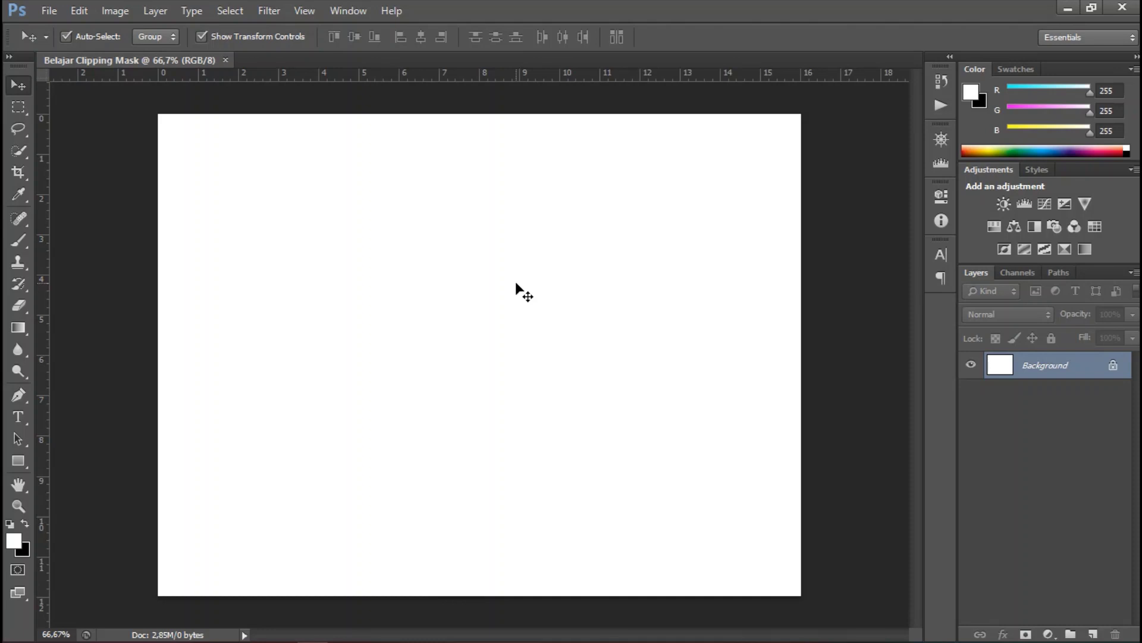
- Type the word MASK on the canvas in Impact 160 pt and commit it
key("ctrl+plus")
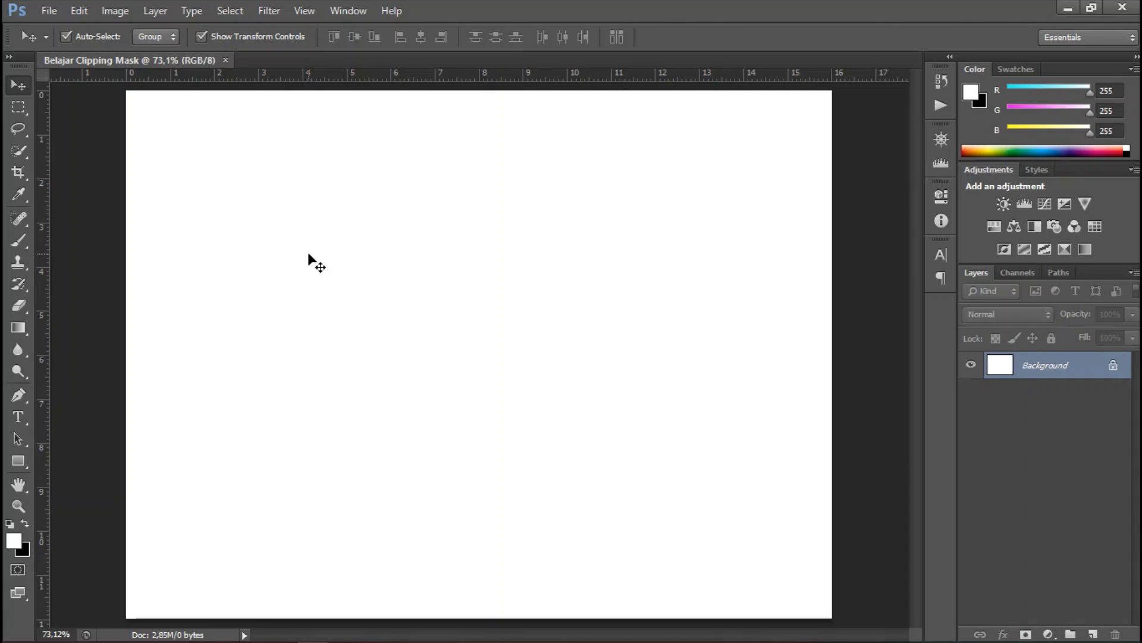
left_click(26, 415)
left_click(301, 332)
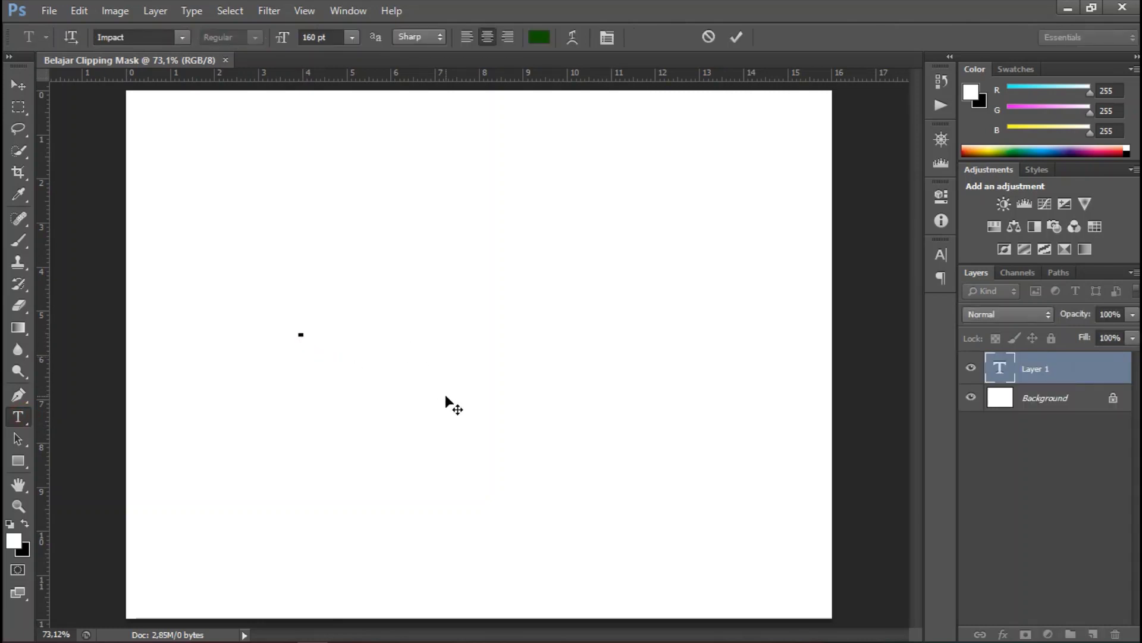
type("MASK")
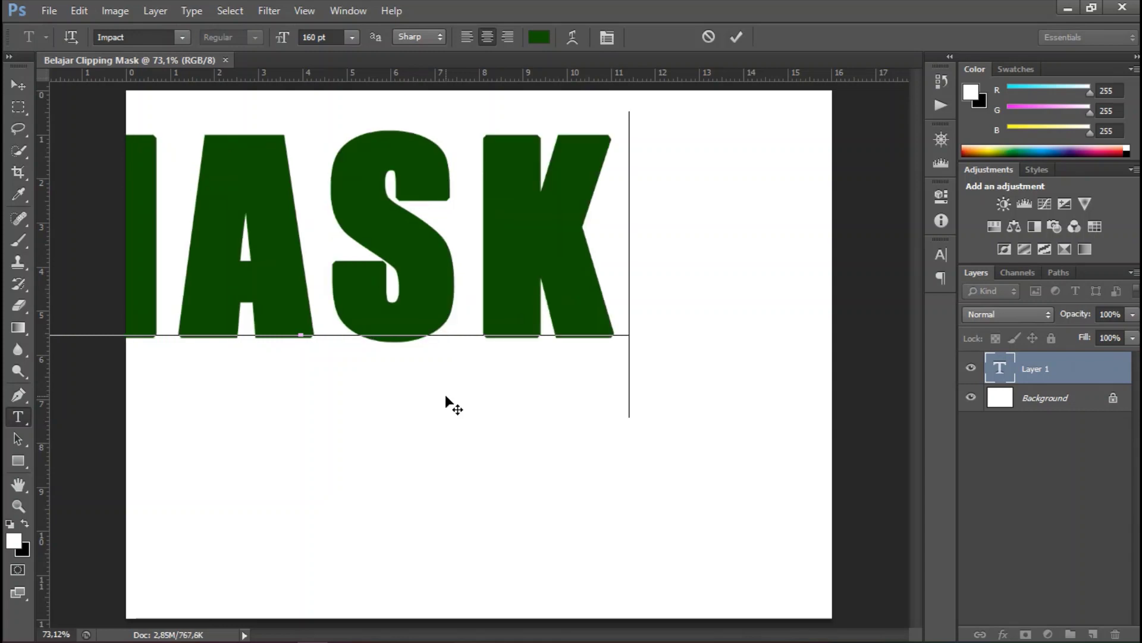
left_click(737, 39)
- Centre the MASK text horizontally and vertically against the Background layer
key("v")
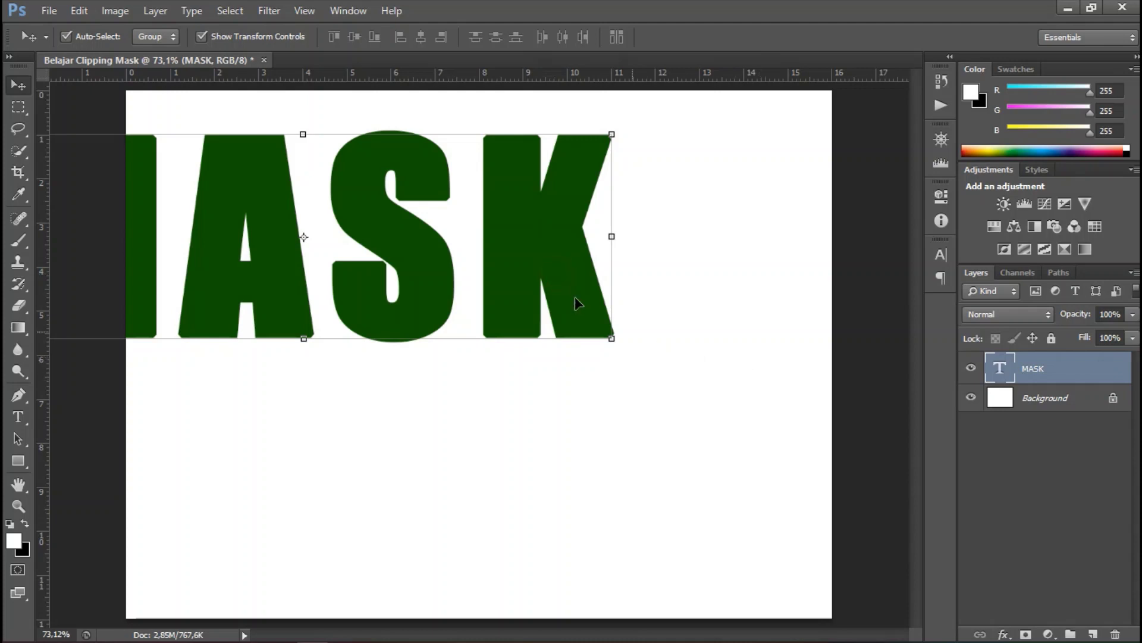
left_click_drag(567, 297, 737, 377)
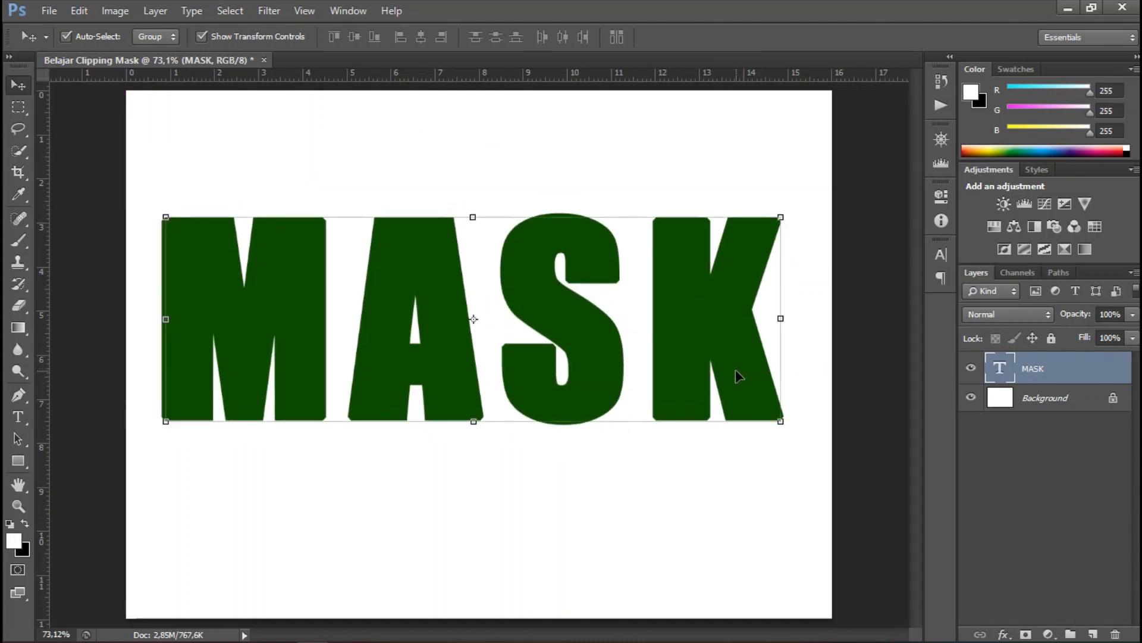
left_click(1084, 403, "ctrl")
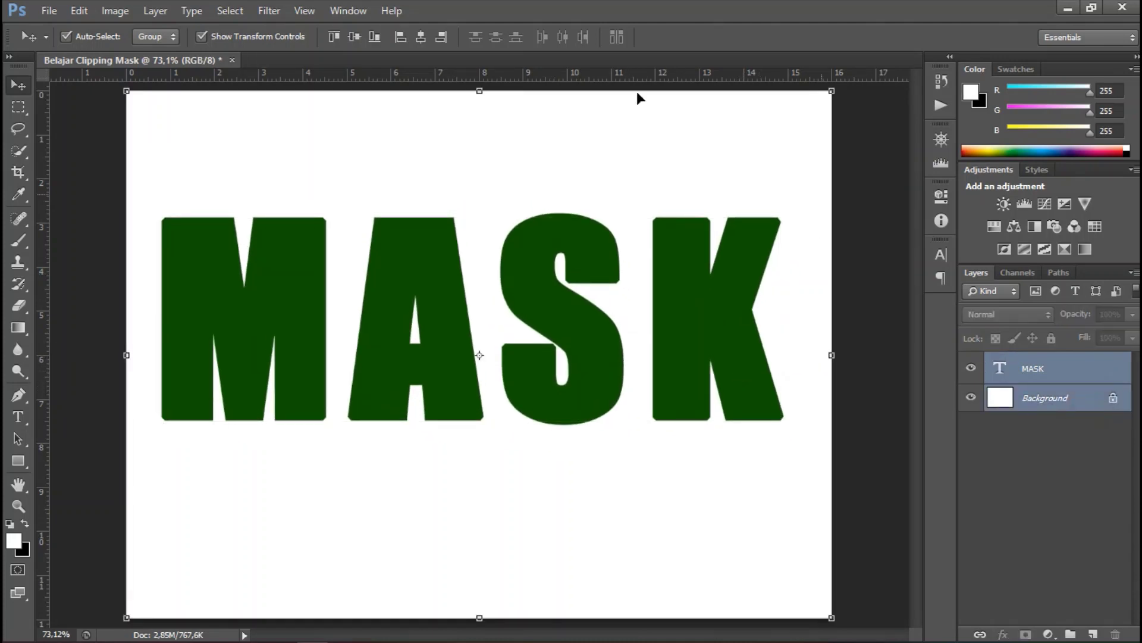
left_click(419, 39)
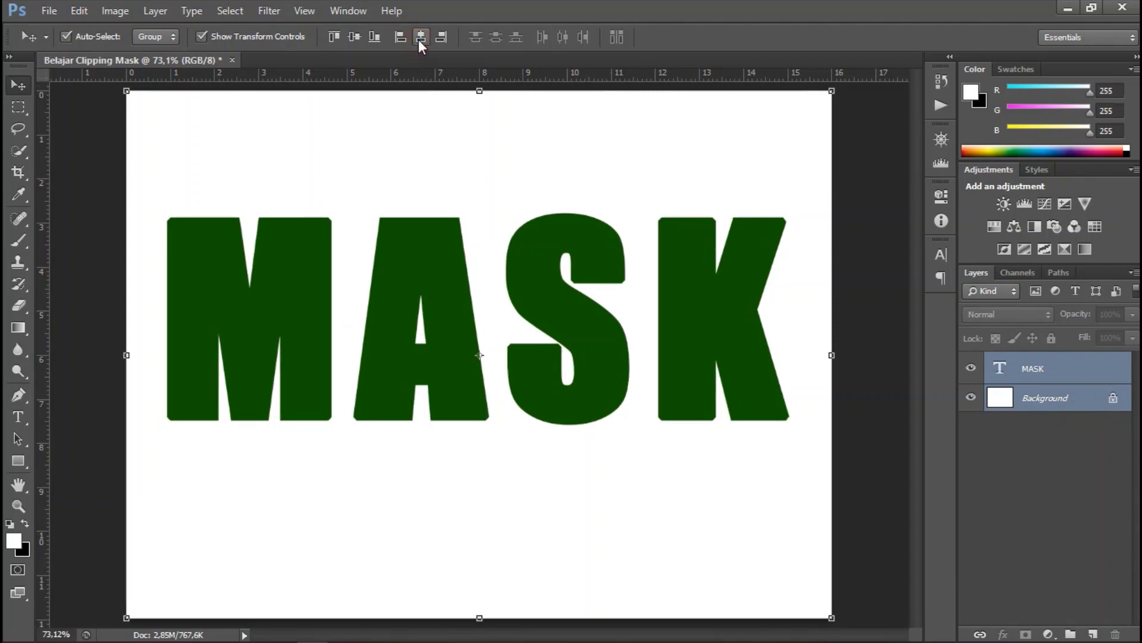
left_click(353, 37)
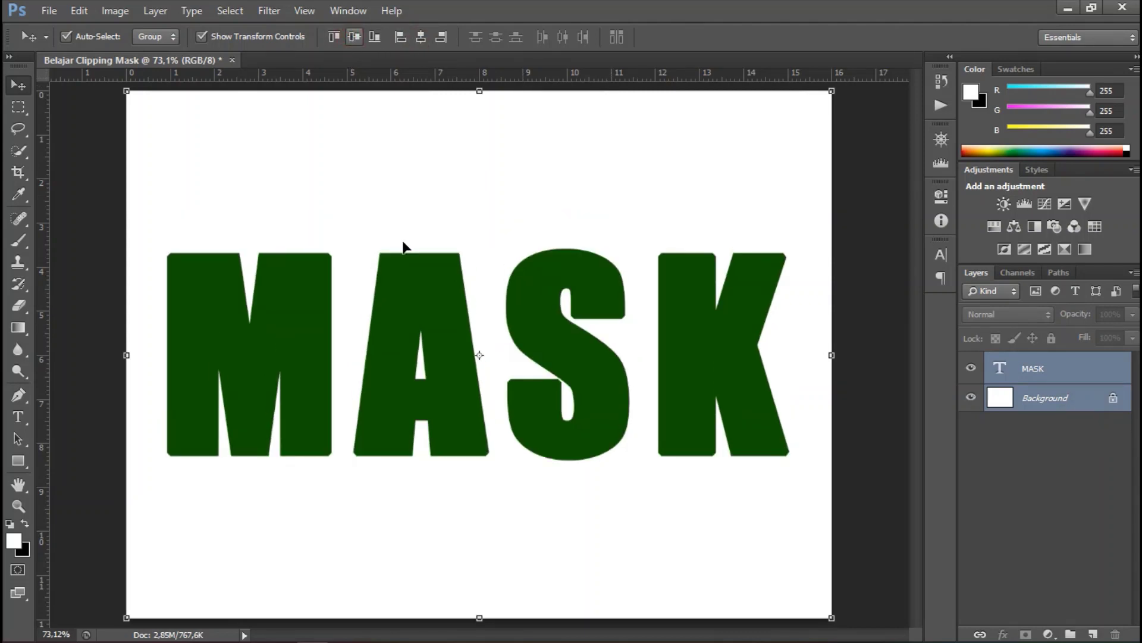
left_click(432, 172)
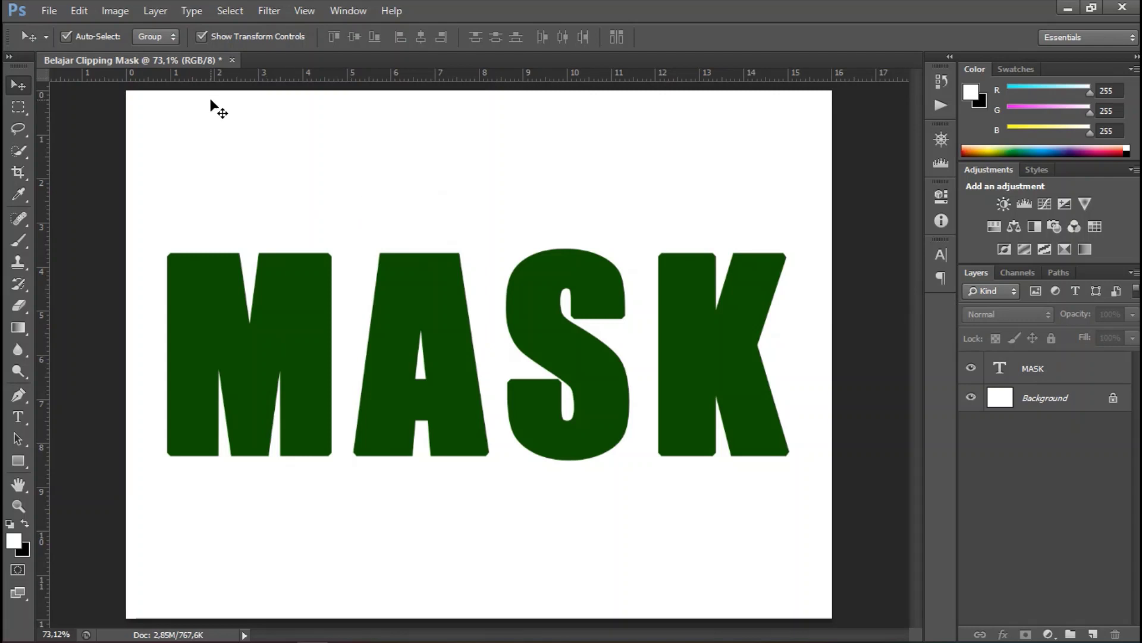
- Open the photo of the man in the corridor and drag it into the MASK document
left_click(49, 12)
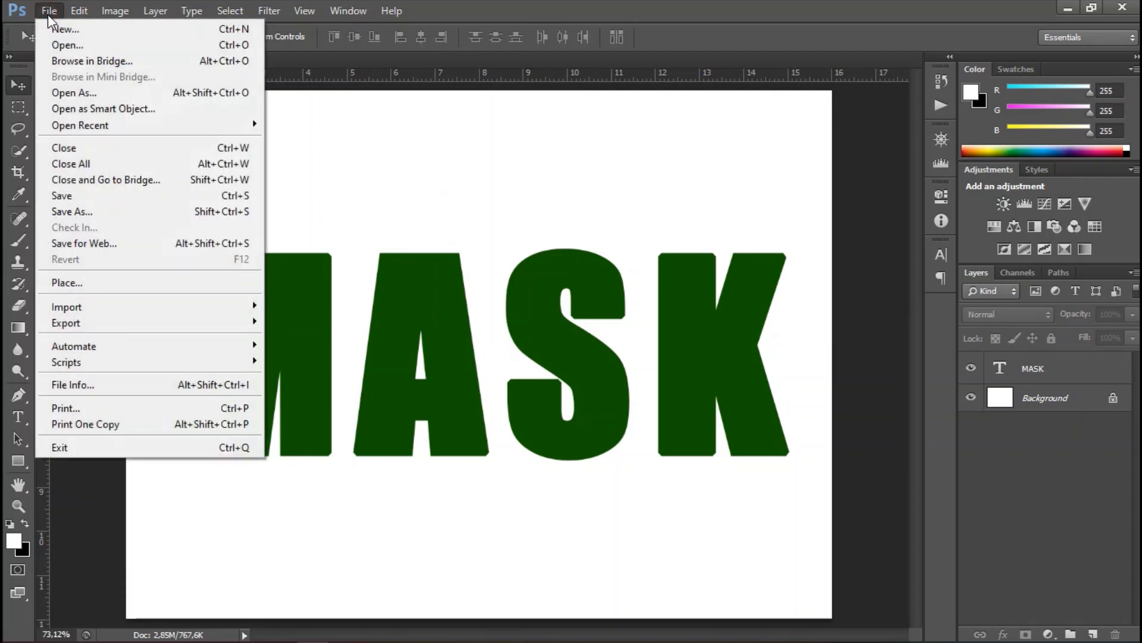
left_click(75, 47)
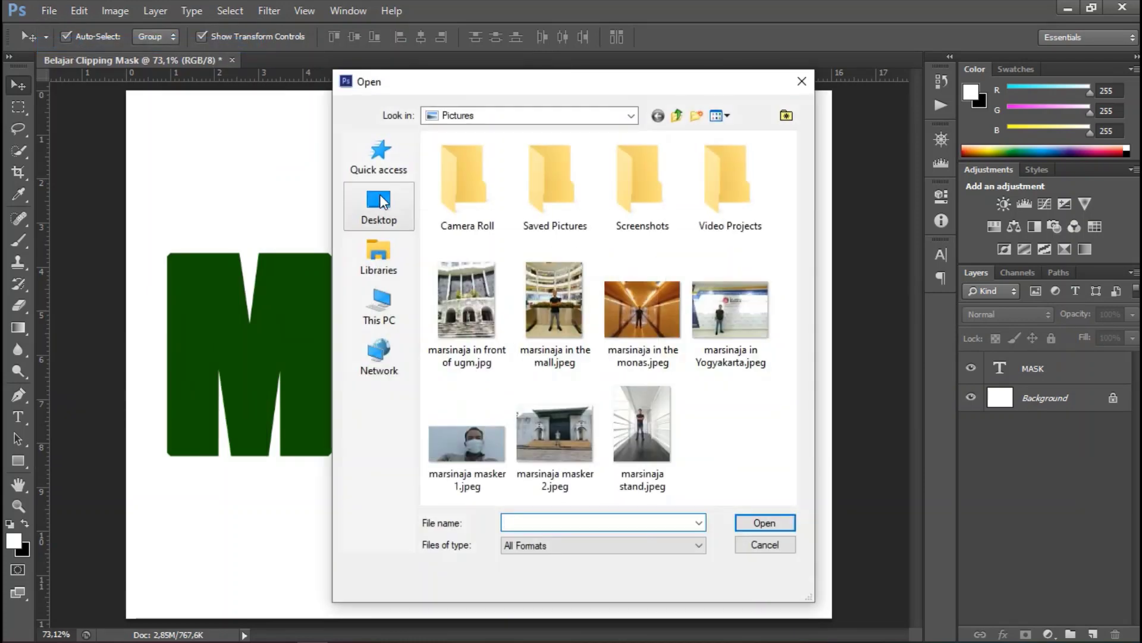
left_click(646, 429)
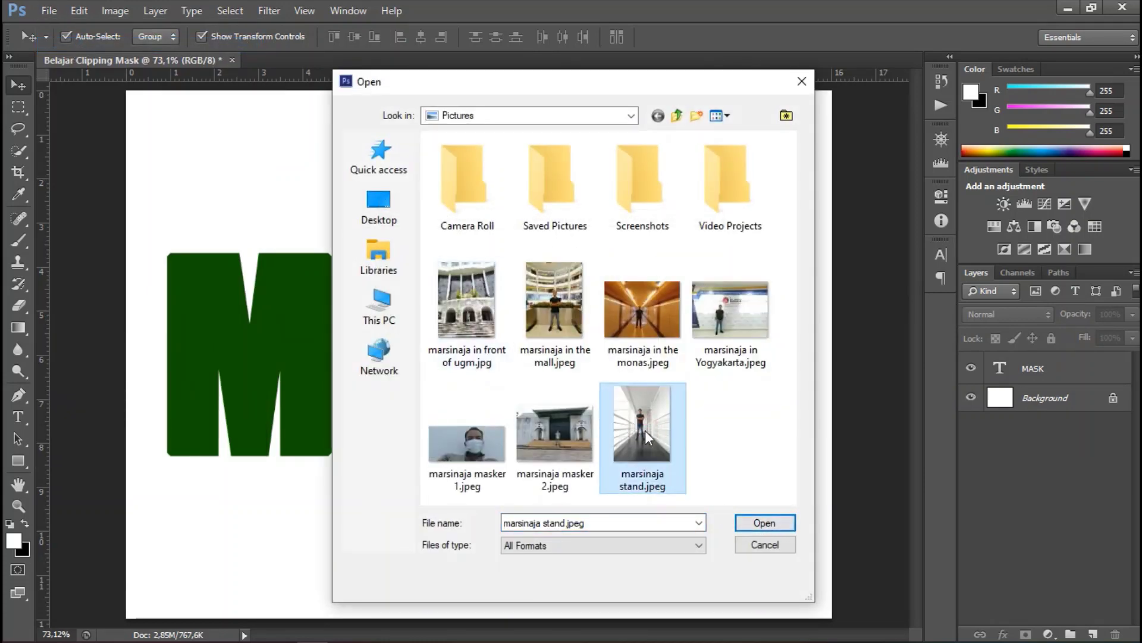
left_click(774, 523)
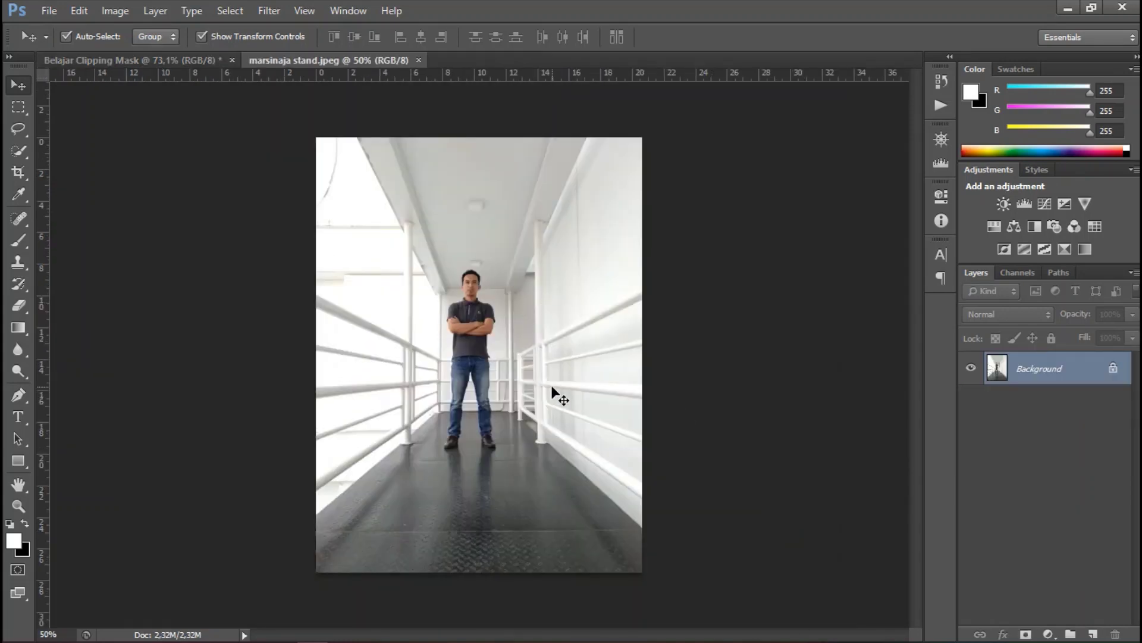
mouse_move(552, 387)
left_mouse_down()
mouse_move(143, 58)
mouse_move(295, 358)
left_mouse_up()
mouse_move(234, 227)
left_mouse_down()
mouse_move(459, 270)
mouse_move(434, 200)
mouse_move(433, 295)
left_mouse_up()
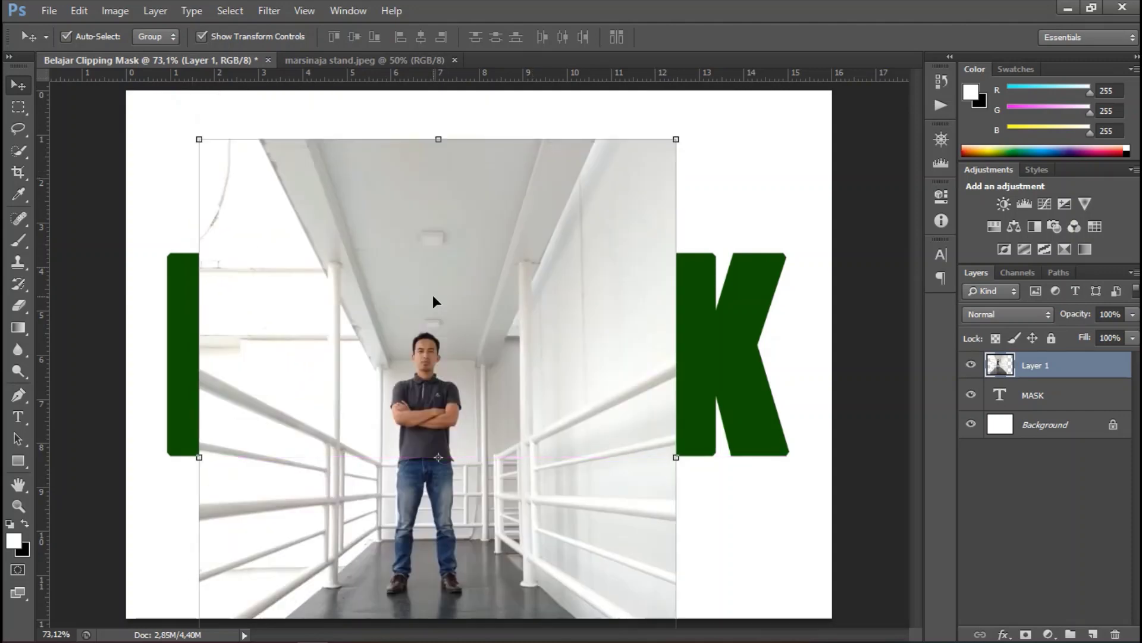
- Scale the photo proportionally to 57.31% and position it over the M
key("ctrl+t")
left_click_drag(308, 292, 326, 312)
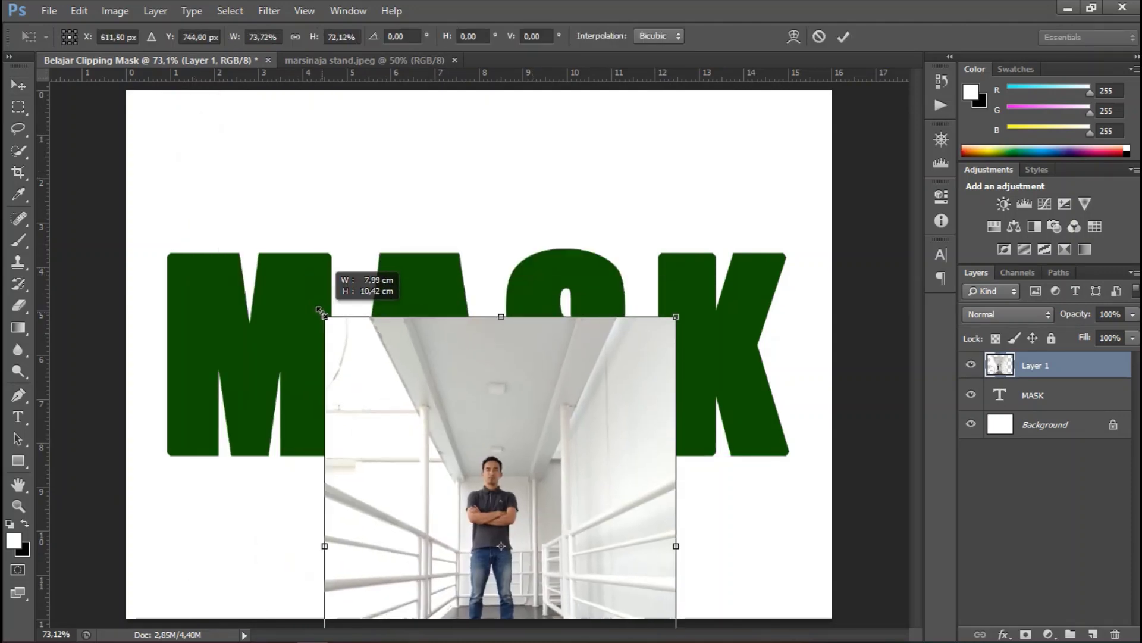
left_click_drag(579, 479, 400, 276)
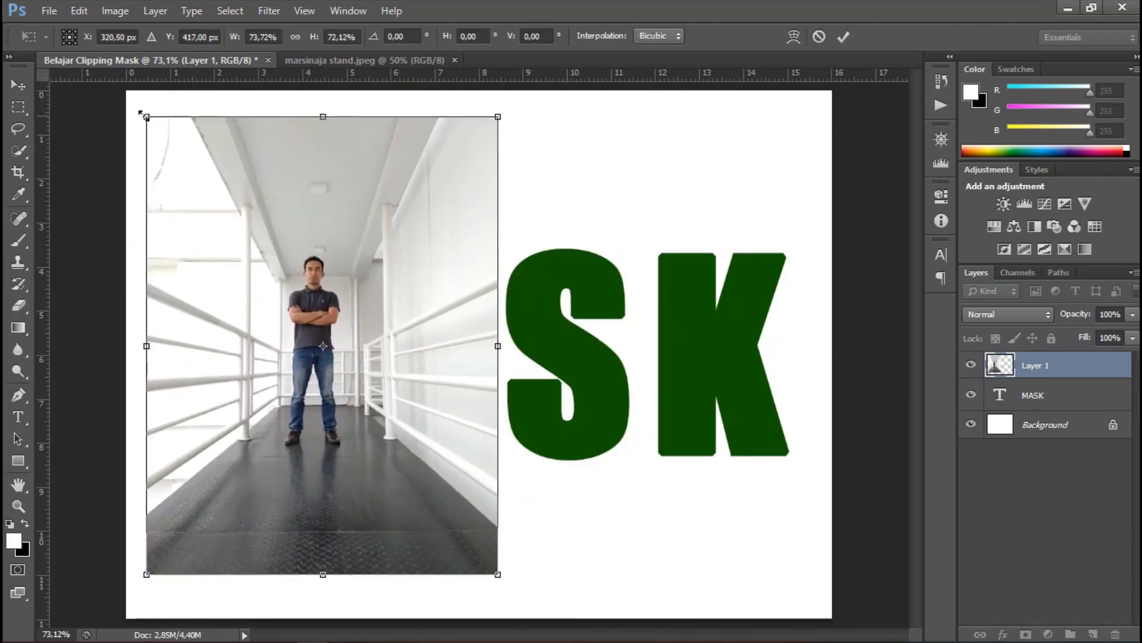
left_click_drag(147, 117, 225, 170)
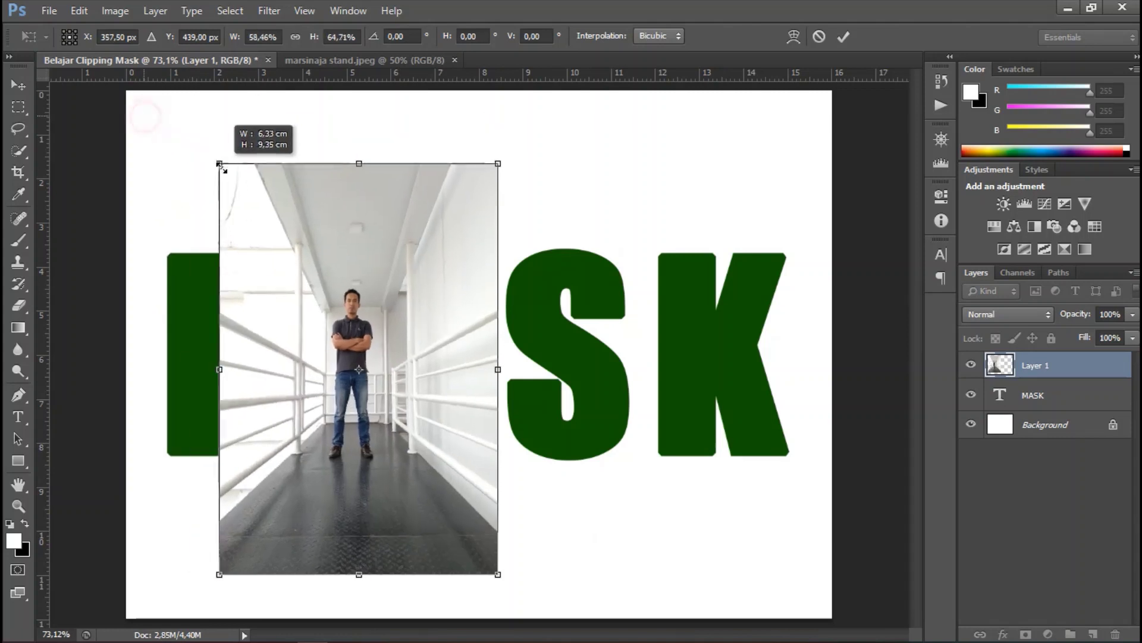
left_click(293, 39)
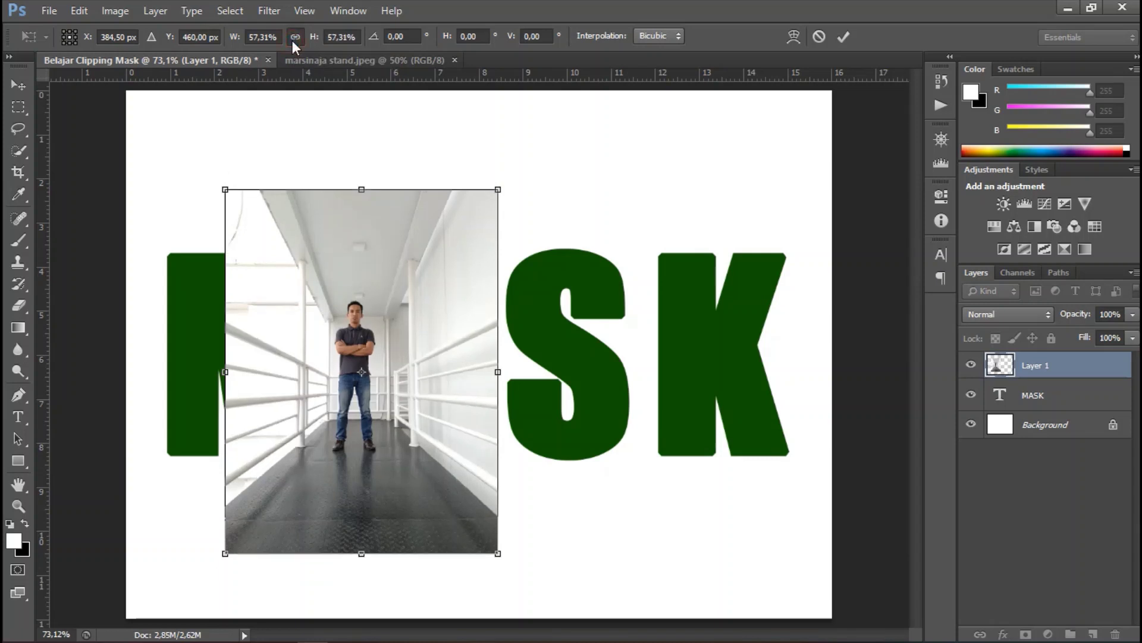
left_click_drag(427, 387, 303, 356)
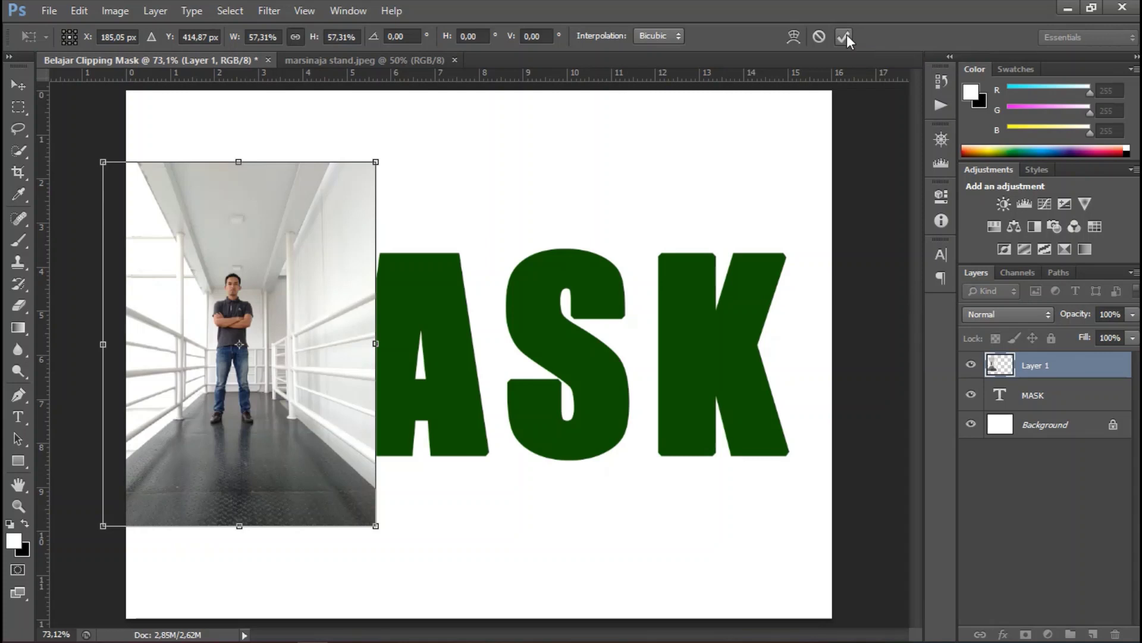
left_click(846, 36)
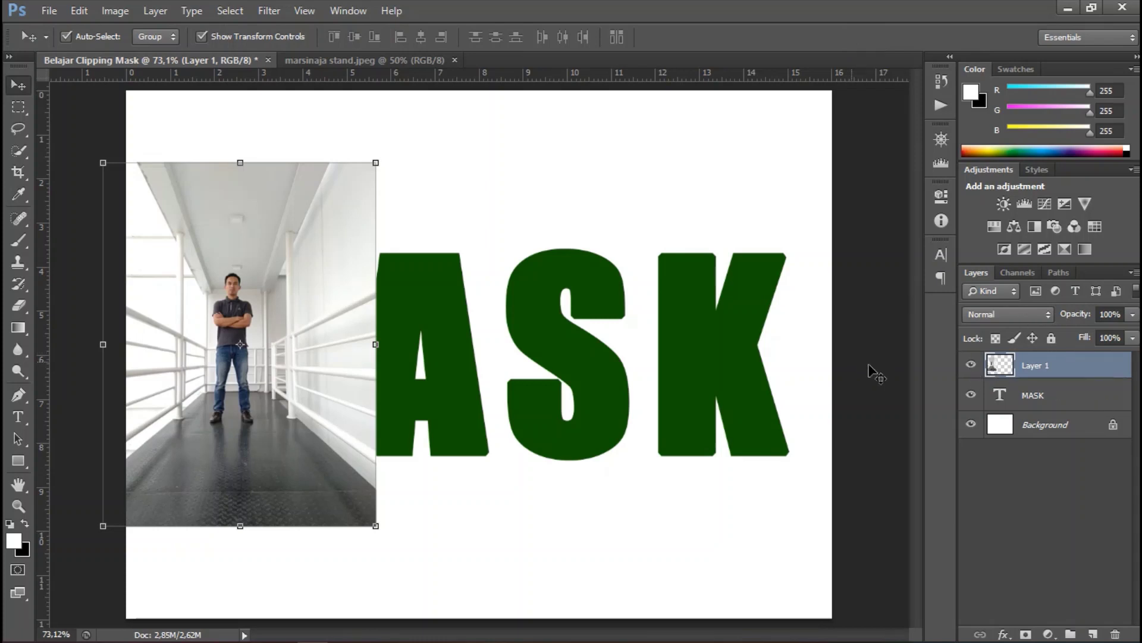
- Clip Layer 1 into the MASK text and nudge it left and down
right_click(1081, 368)
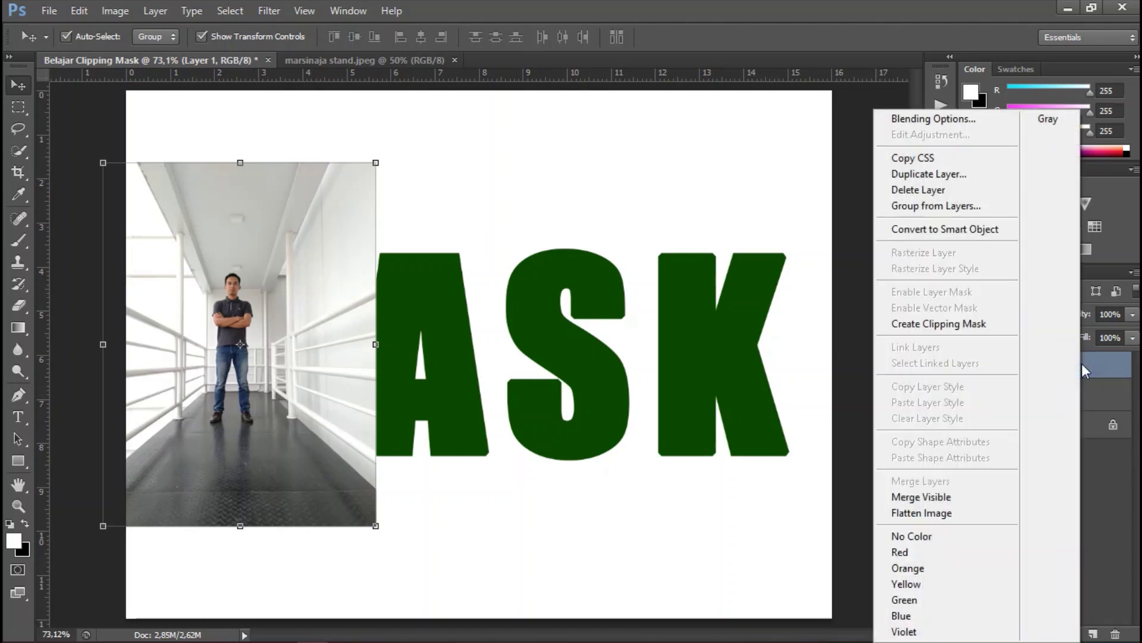
left_click(984, 331)
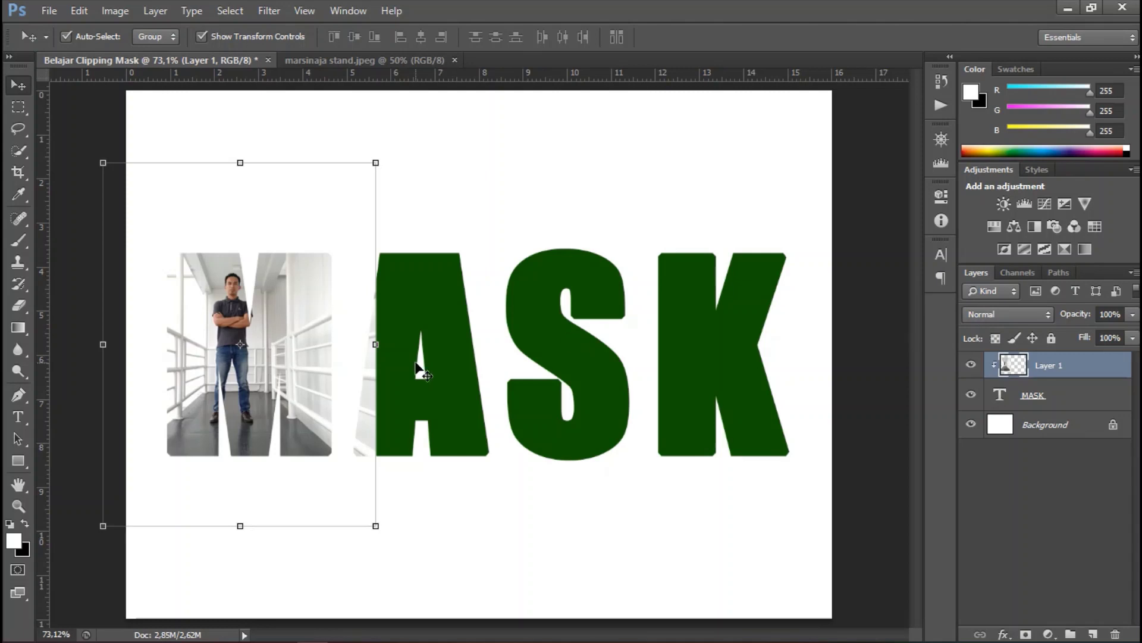
key("shift+Left")
key("shift+Left")
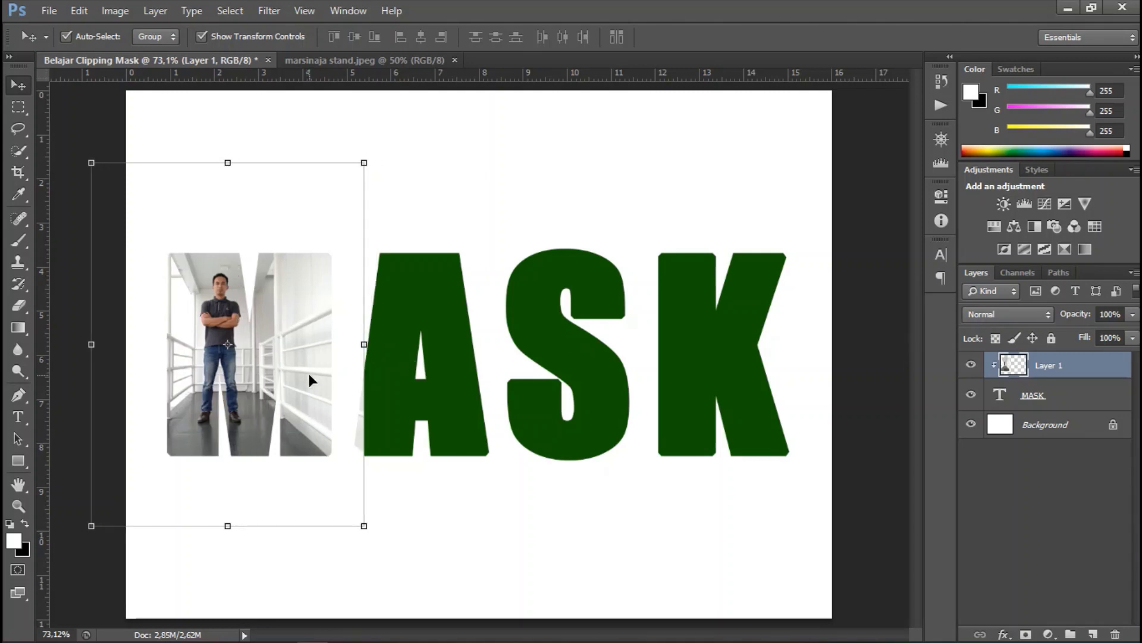
key("shift+Left")
key("shift+Left")
key("shift+Left")
key("shift+Left")
key("shift+Down")
key("shift+Down")
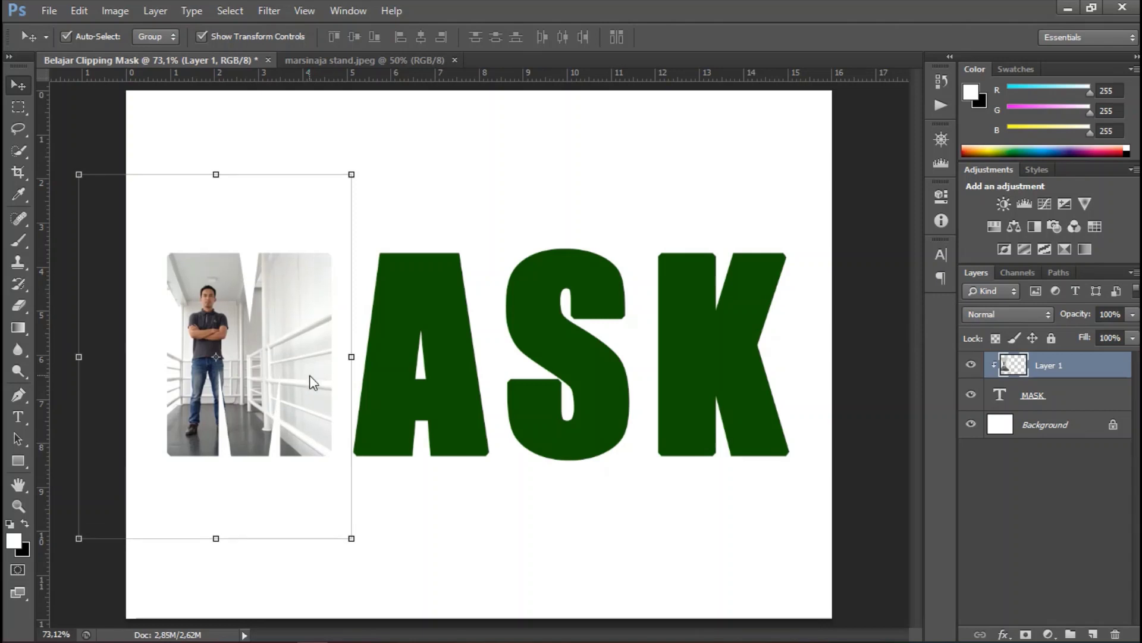
key("shift+Down")
key("shift+Down")
key("shift+Down")
key("shift+Left")
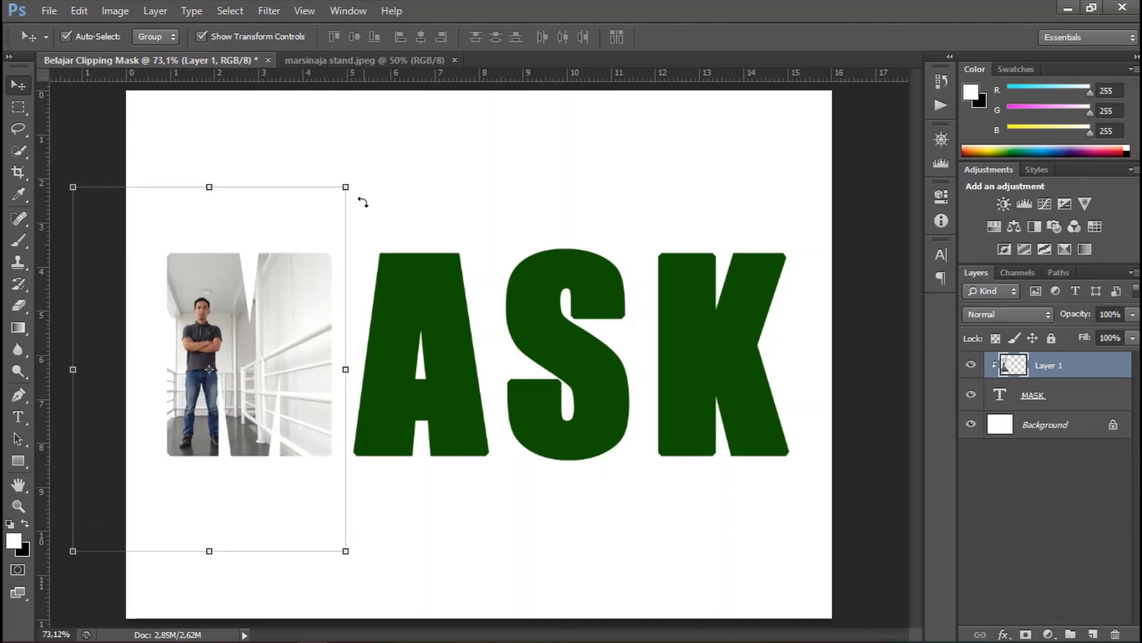
- Enlarge the clipped photo to about 117% and shift it so the man sits inside the M
left_click(347, 188)
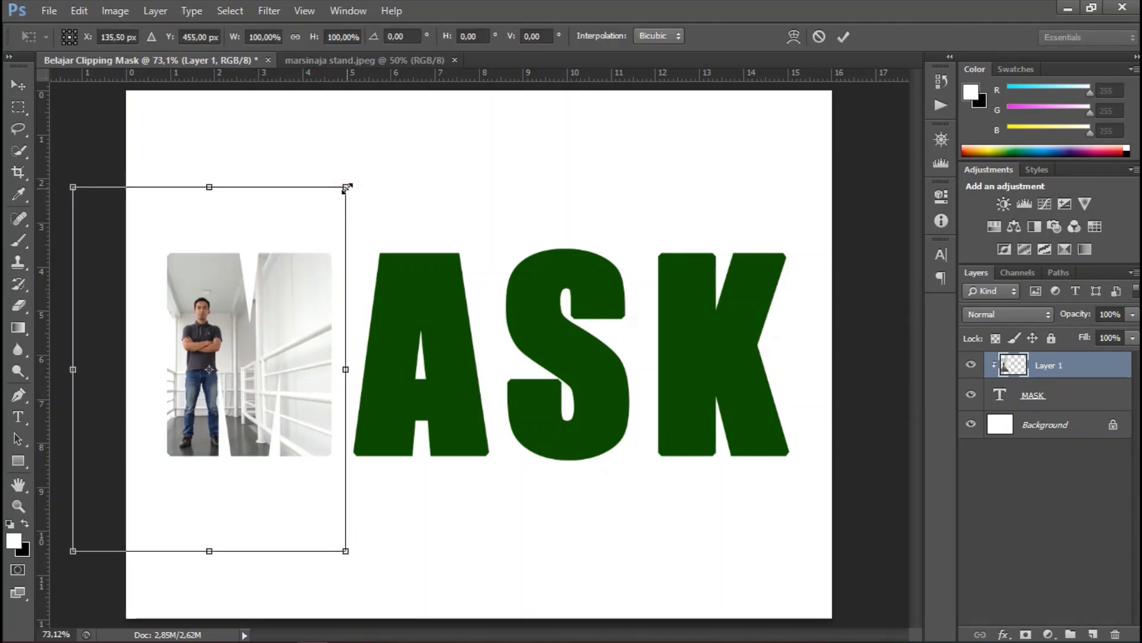
left_click_drag(346, 188, 386, 135)
left_click_drag(393, 125, 392, 125)
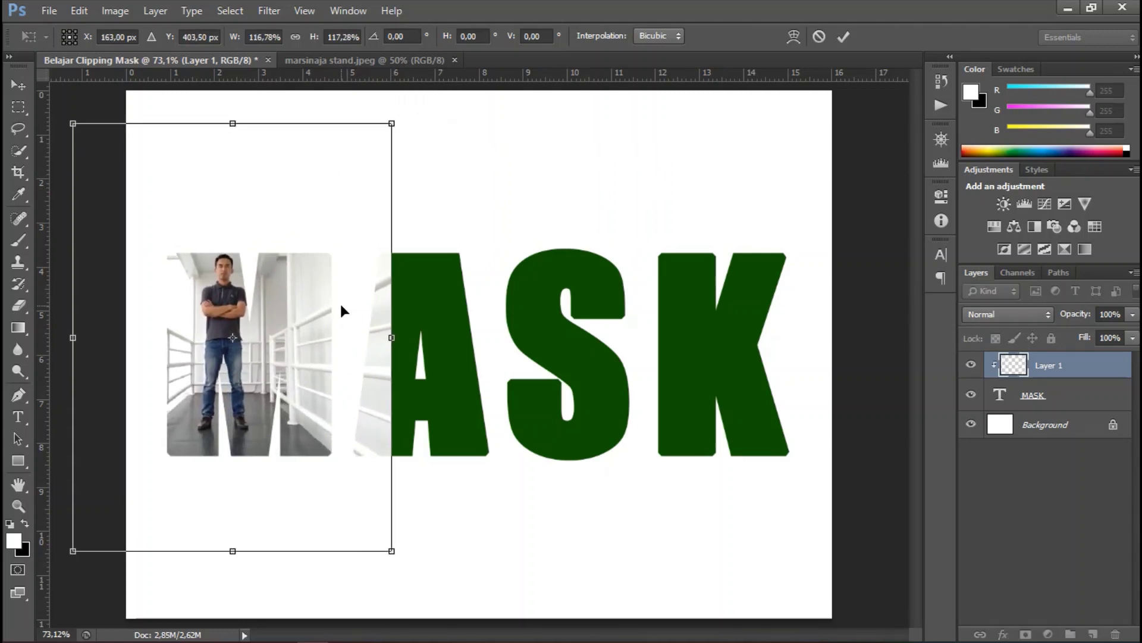
key("shift+Left")
key("shift+Down")
key("Down")
key("Down")
key("Down")
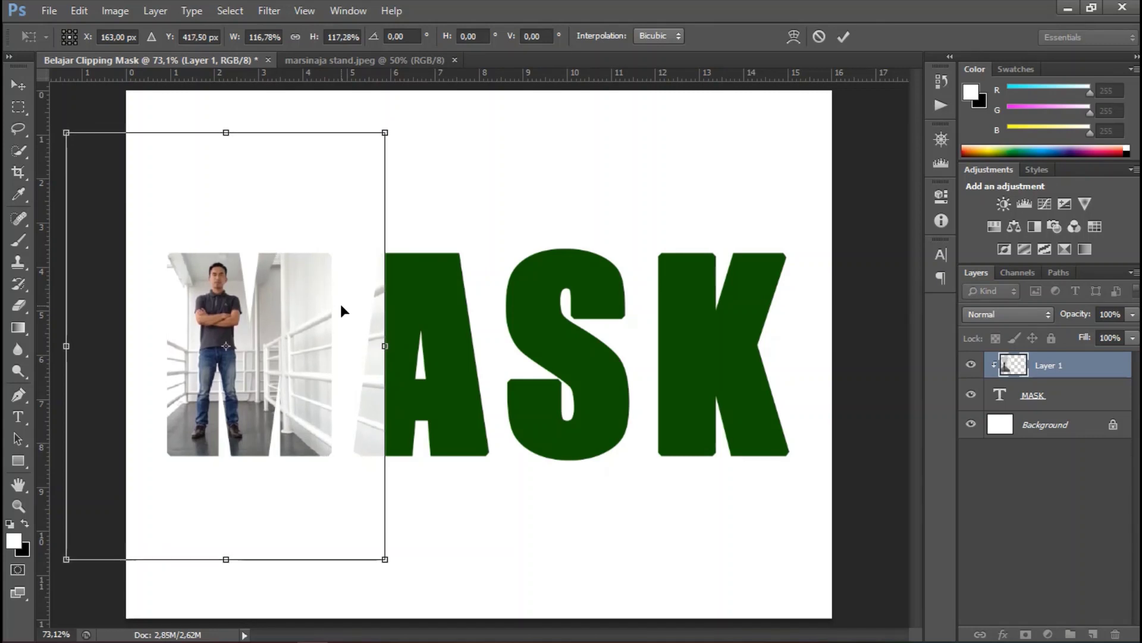
key("Left")
key("Left")
key("Left")
key("Left")
key("Left")
key("Left")
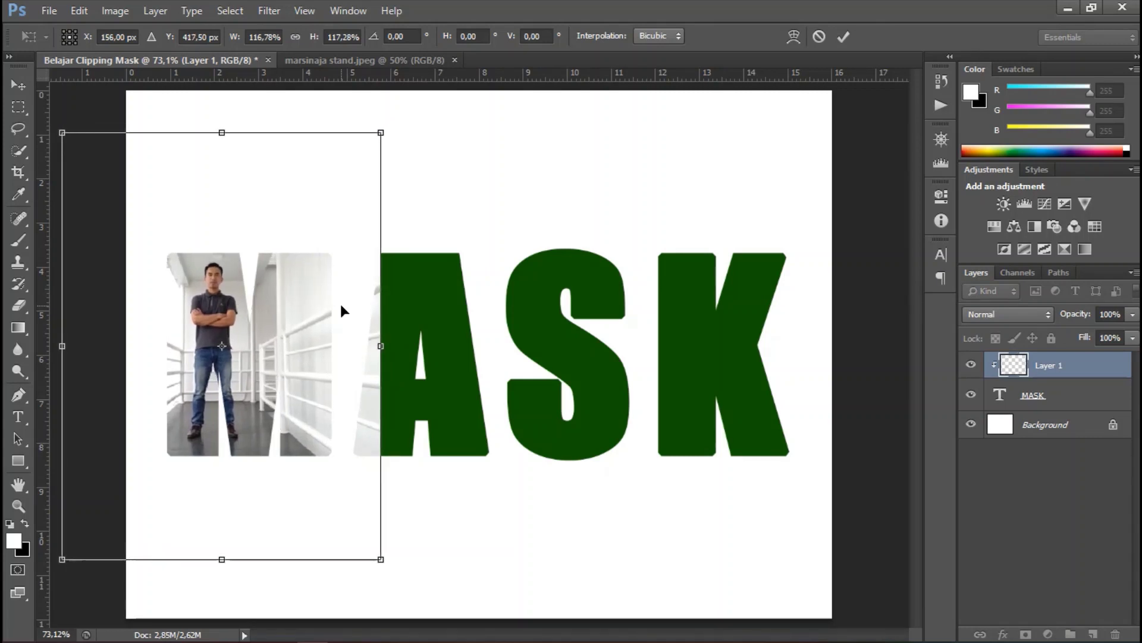
key("Left")
key("Left")
key("Left")
key("Down")
key("Down")
key("Down")
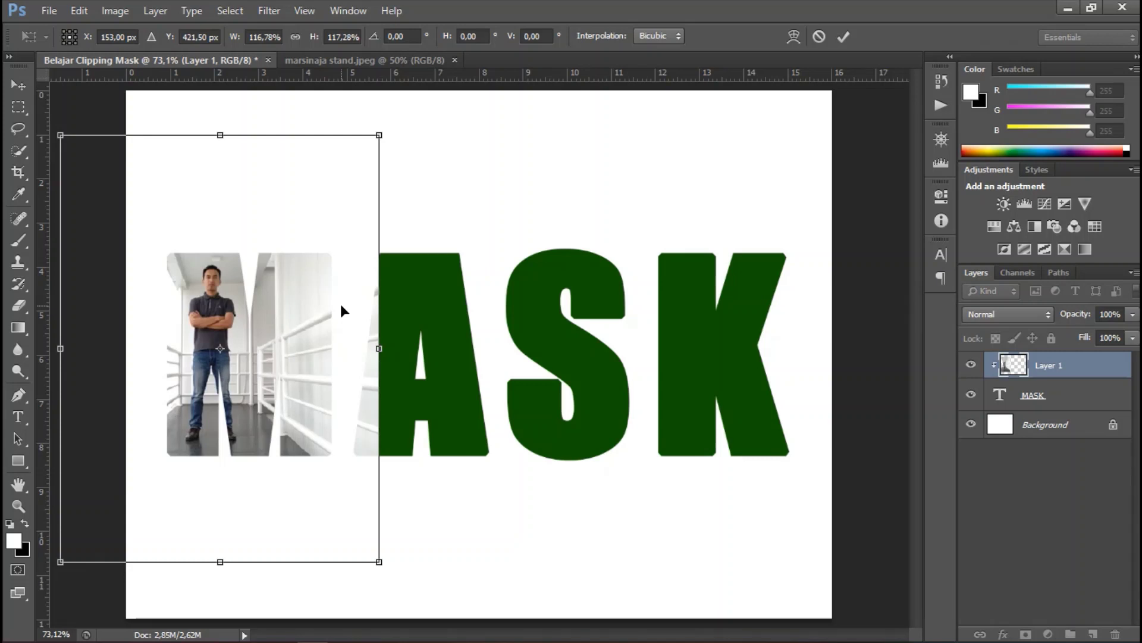
key("Return")
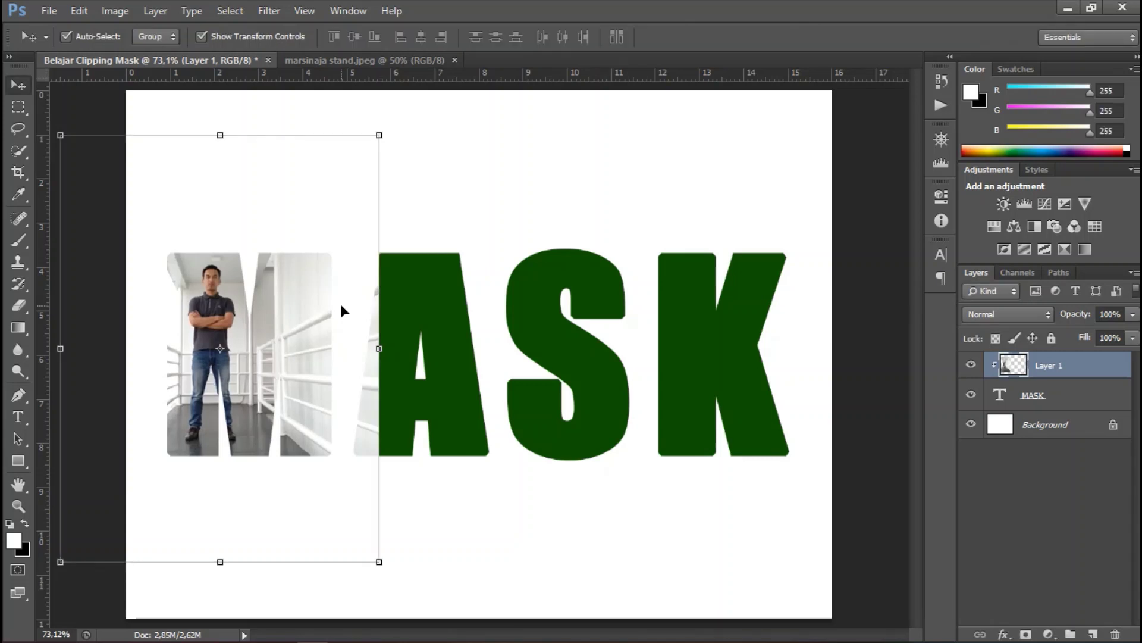
- Copy a rectangle around the M photo onto a new Layer 2
left_click(18, 109)
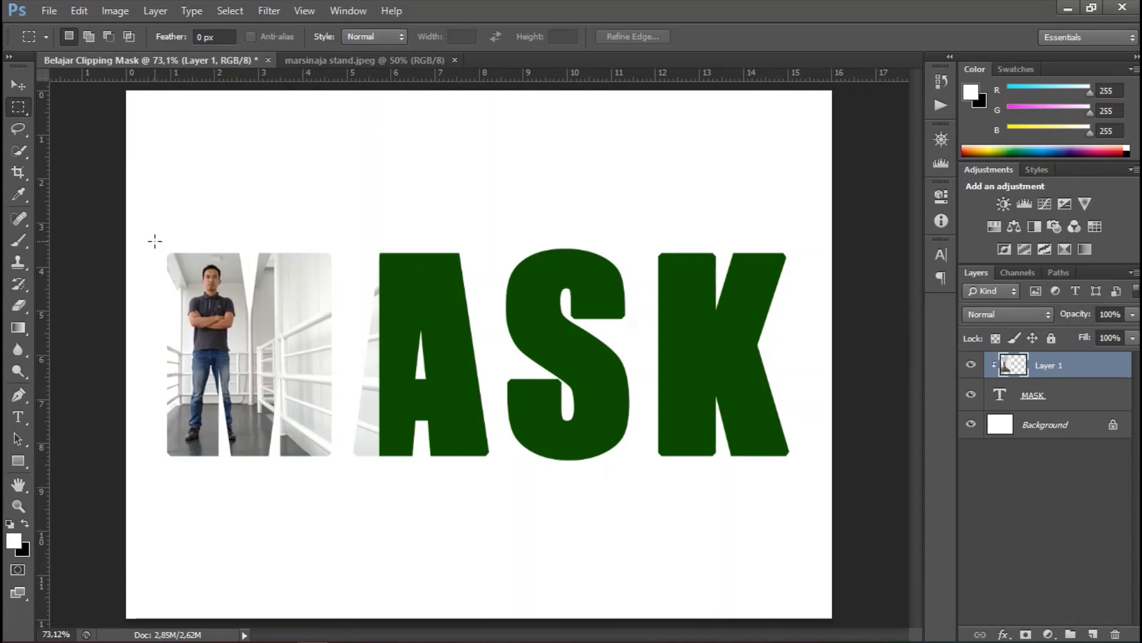
mouse_move(154, 244)
left_mouse_down()
mouse_move(353, 379)
mouse_move(342, 466)
left_mouse_up()
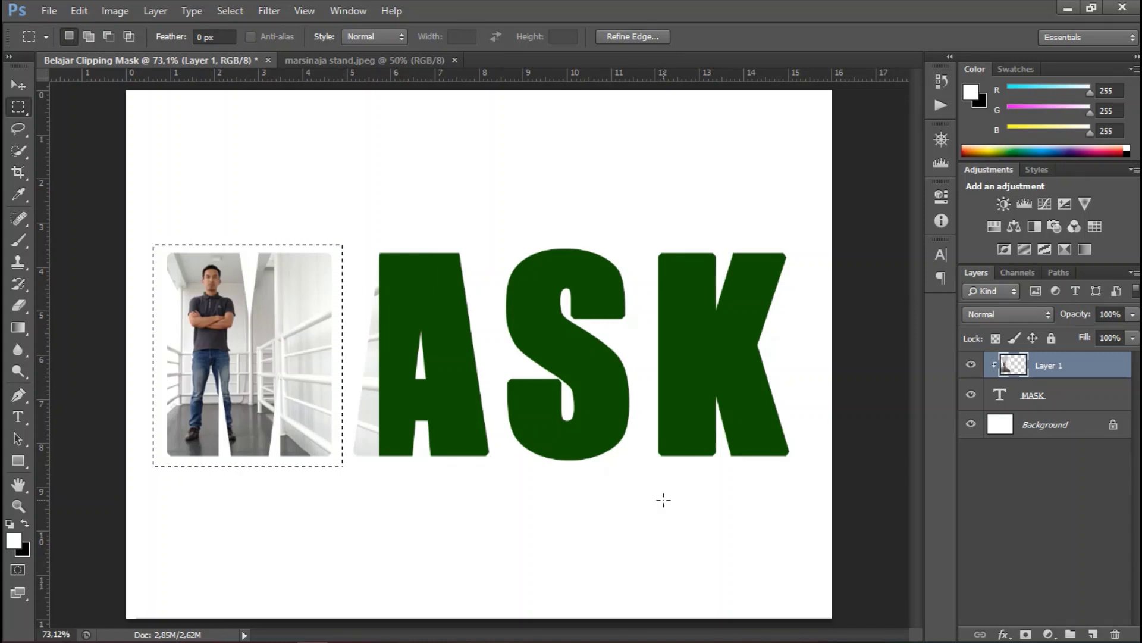
key("ctrl+j")
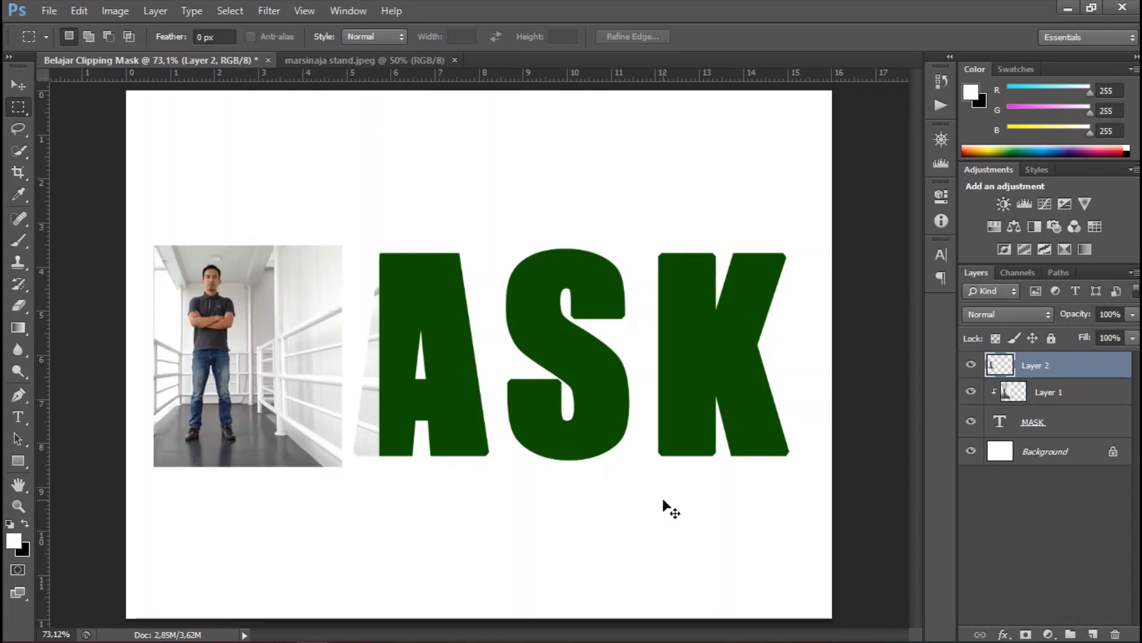
- Delete the oversized clipped Layer 1
key("v")
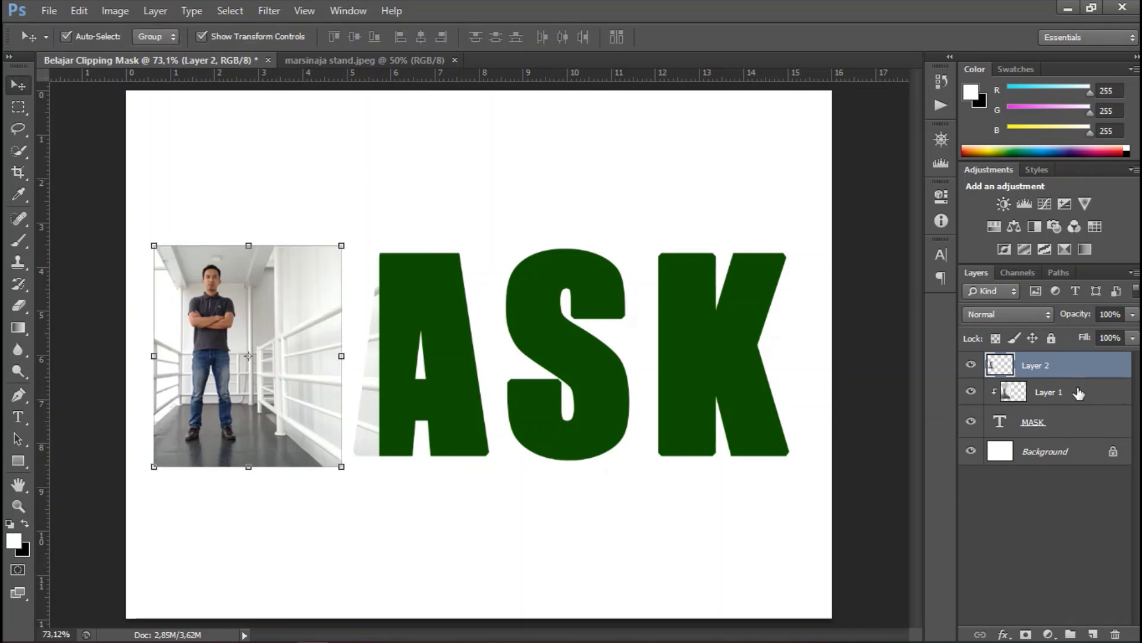
left_click(1080, 393)
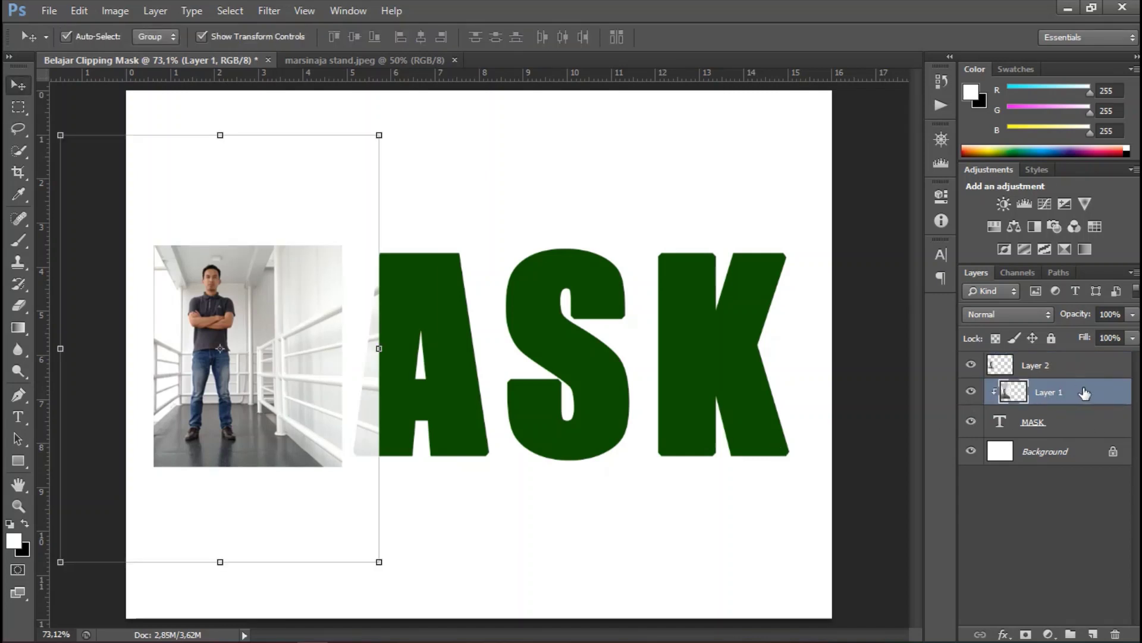
key("Delete")
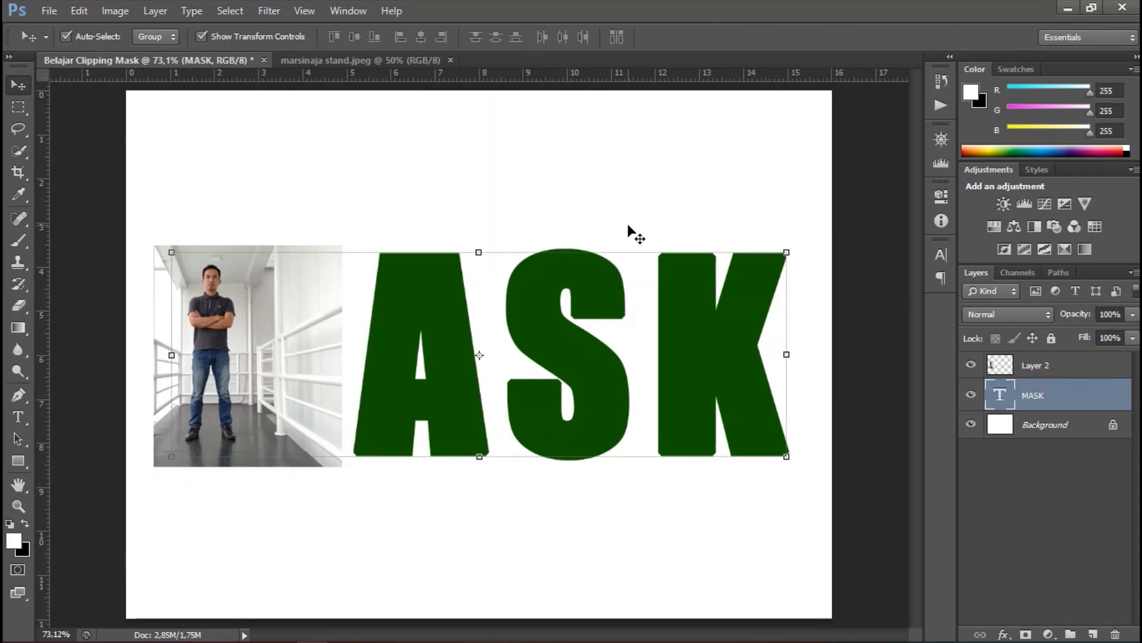
left_click(380, 172)
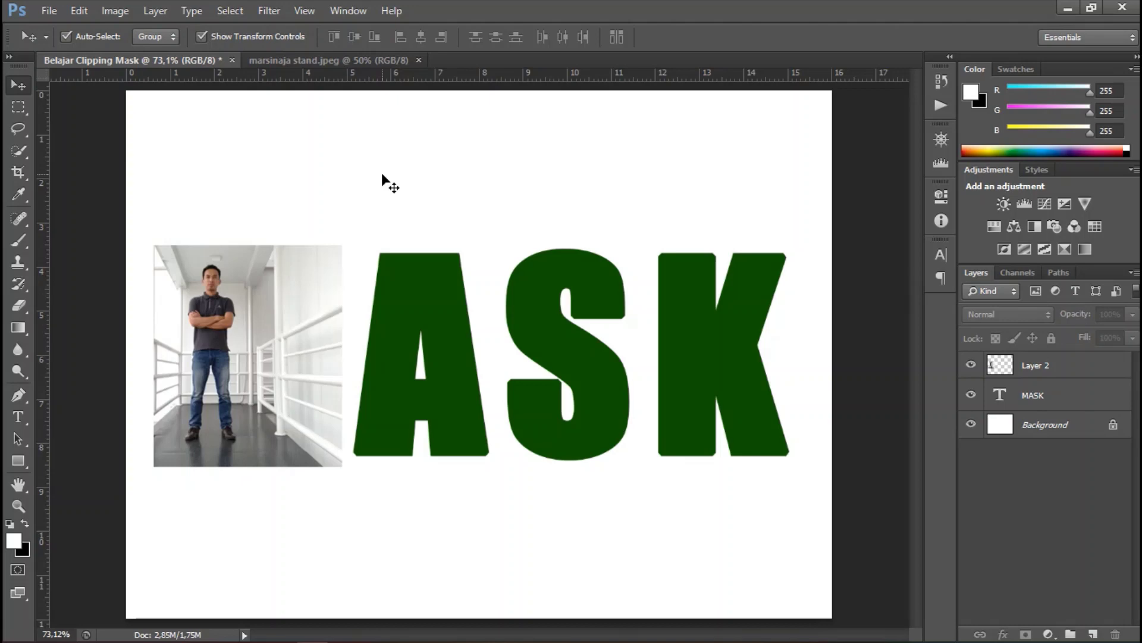
- Open the masked-man gate photo and drag it into the MASK document as Layer 3
left_click(48, 12)
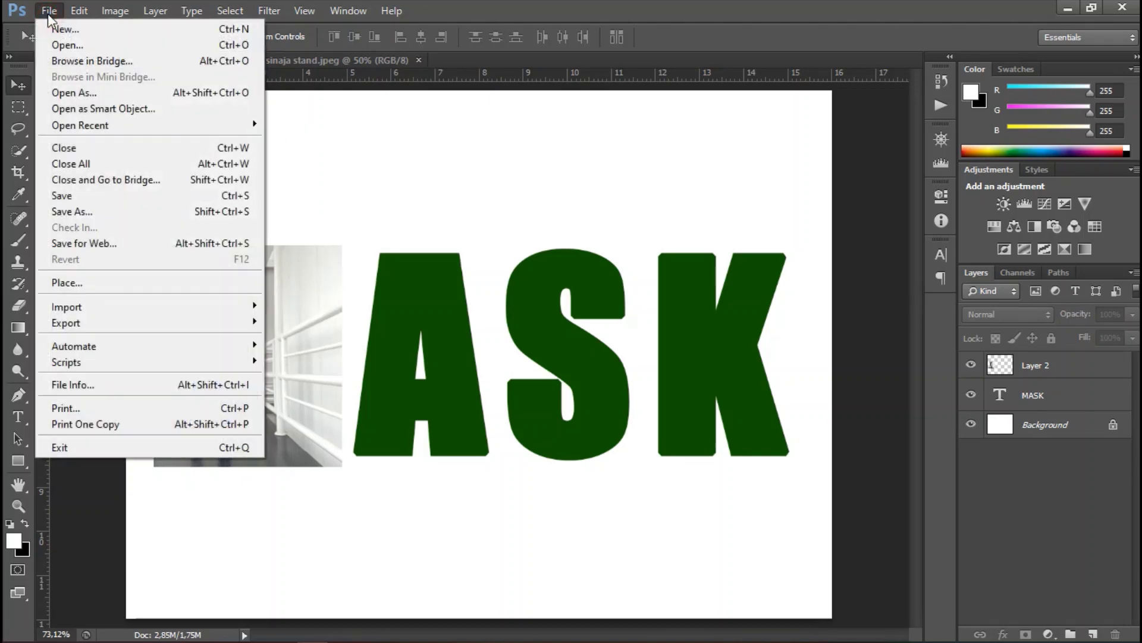
left_click(76, 47)
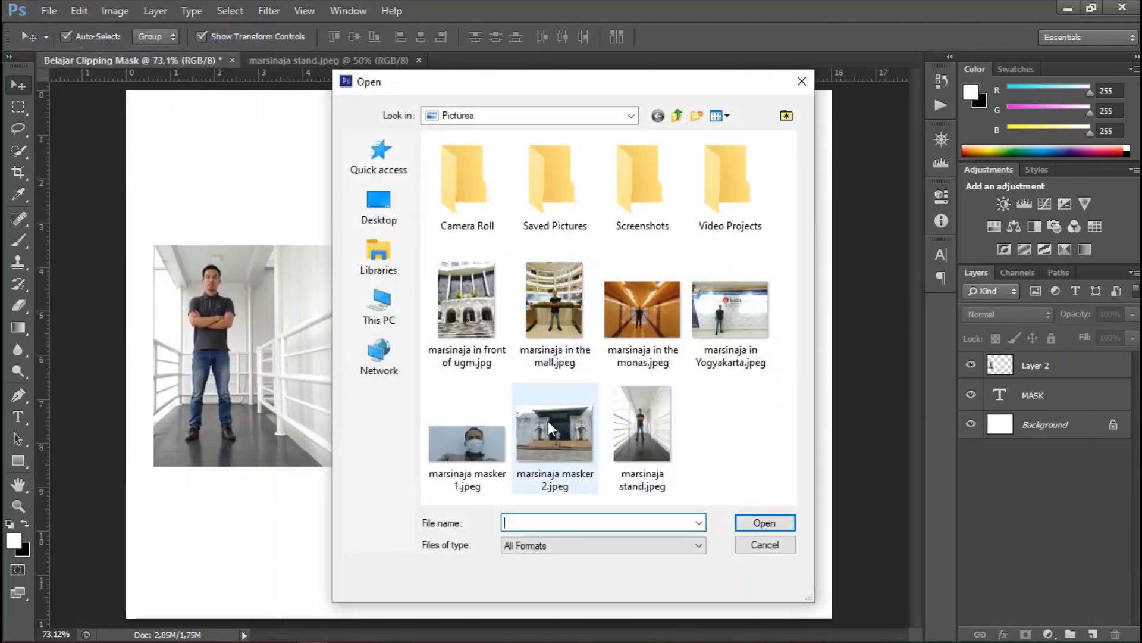
double_click(548, 420)
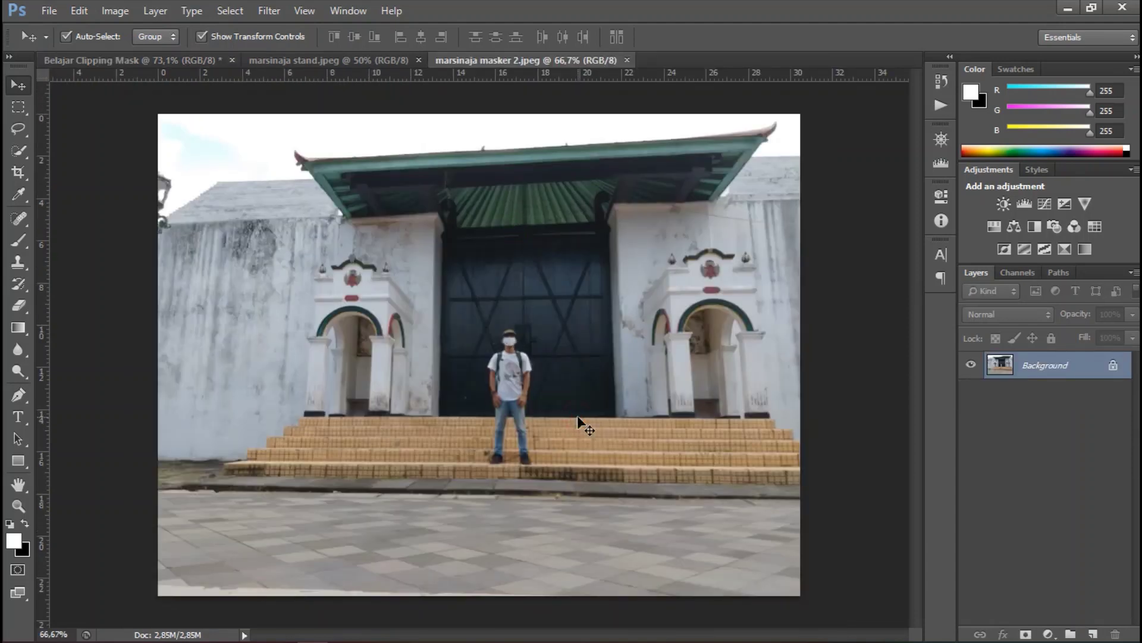
mouse_move(577, 415)
left_mouse_down()
mouse_move(153, 61)
mouse_move(436, 291)
left_mouse_up()
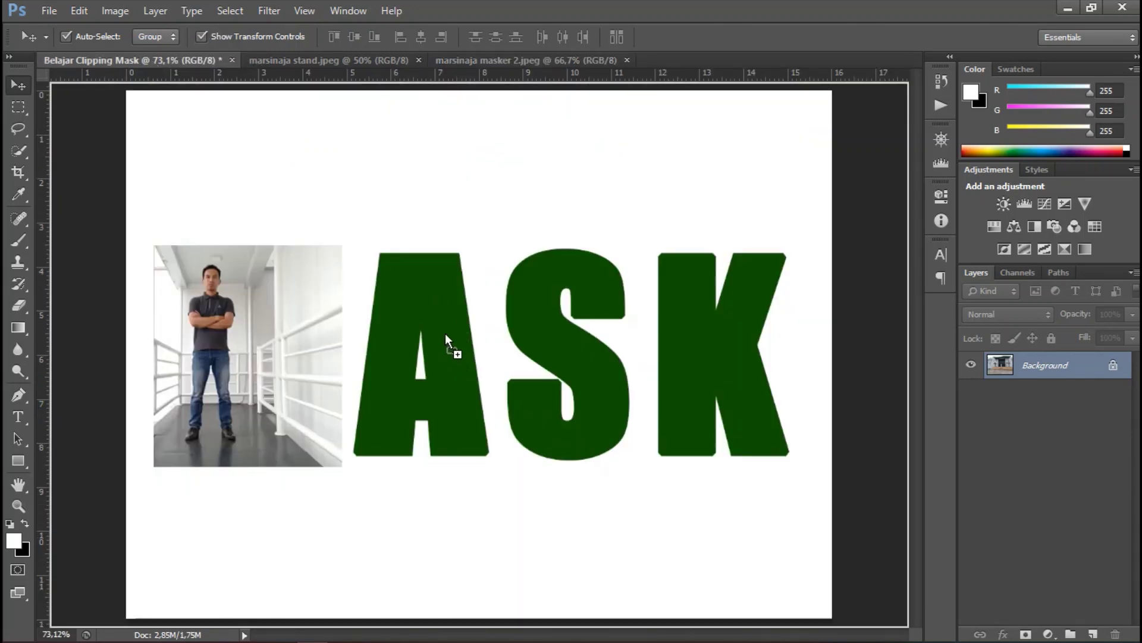
left_click_drag(445, 334, 444, 331)
mouse_move(396, 259)
left_mouse_down()
mouse_move(485, 327)
mouse_move(463, 304)
left_mouse_up()
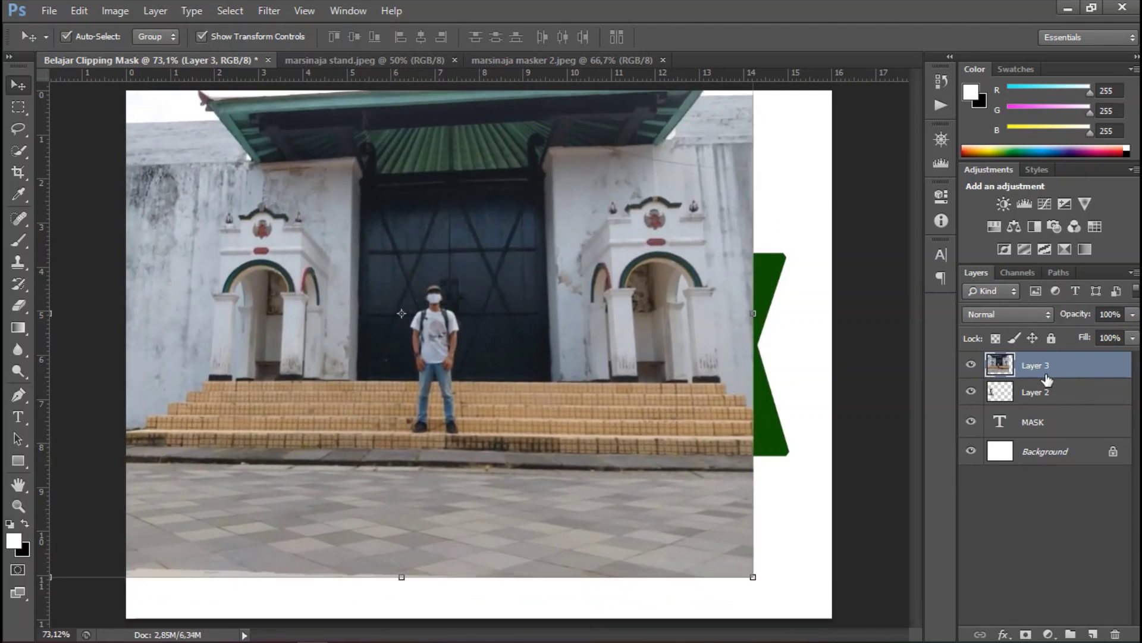
- Move Layer 3 below Layer 2 and clip it into the MASK text
right_click(1074, 376)
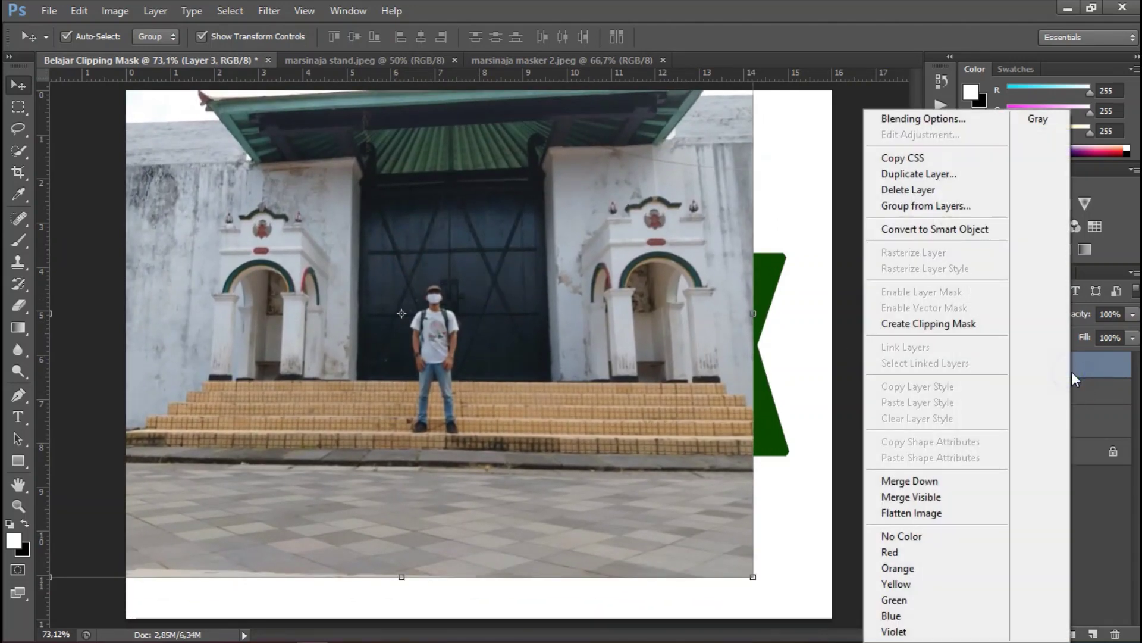
left_click(992, 324)
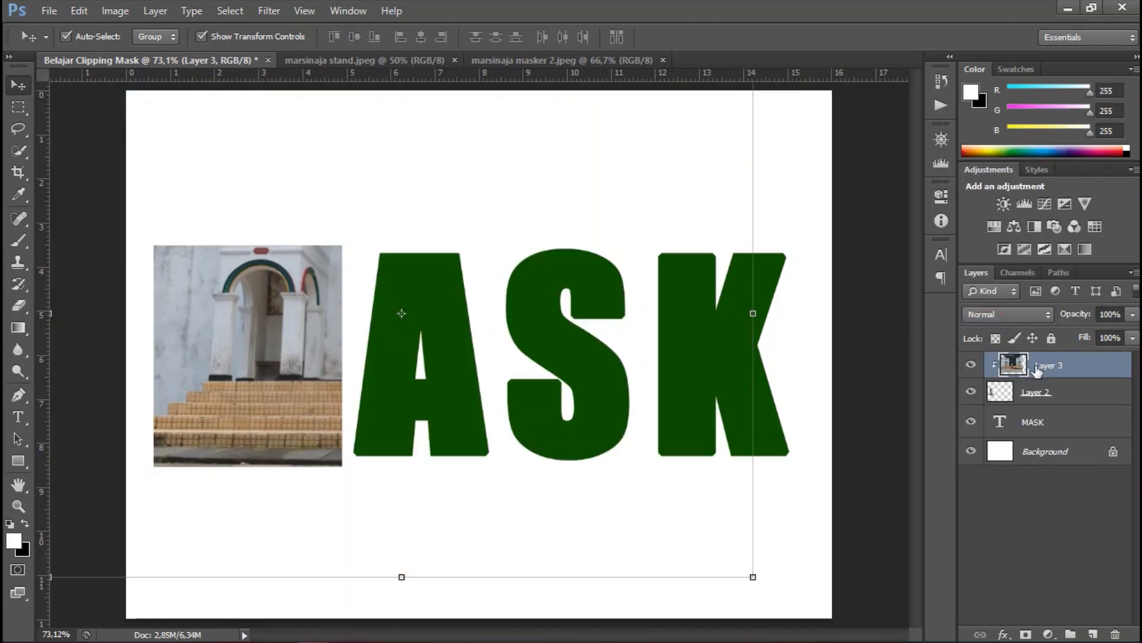
left_click_drag(1067, 375, 1069, 408)
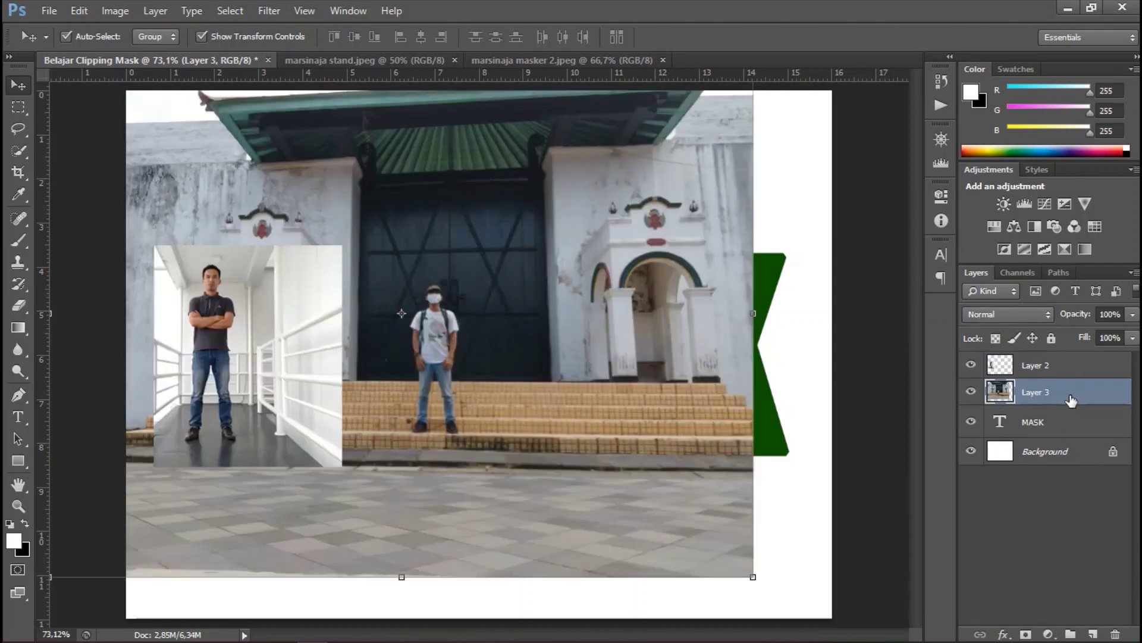
right_click(1069, 400)
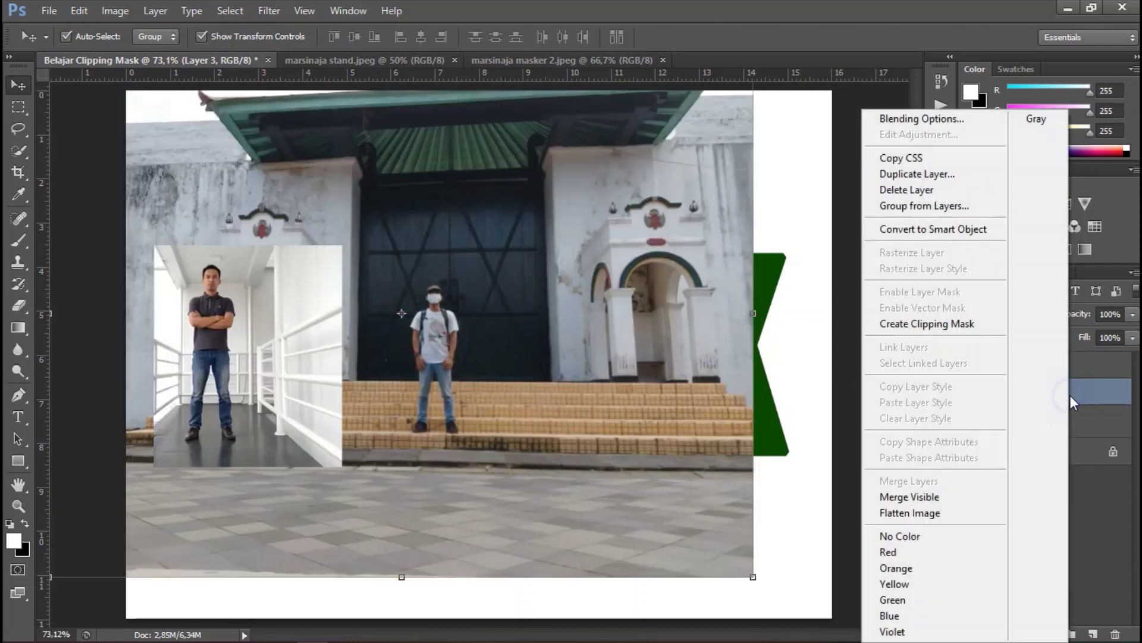
left_click(1090, 393)
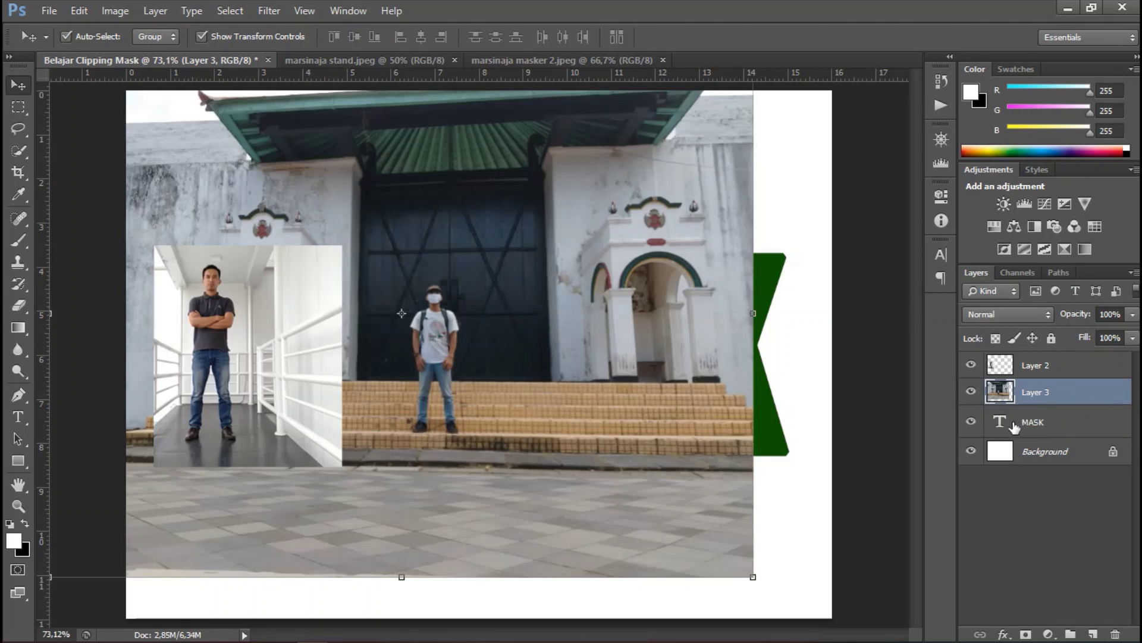
right_click(1073, 392)
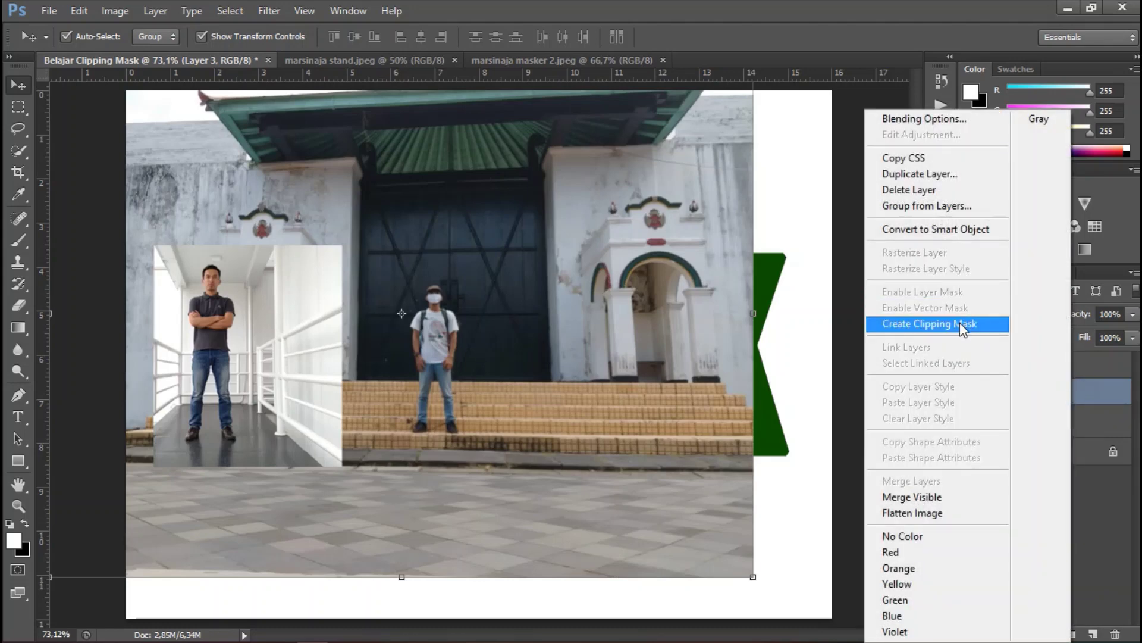
left_click(959, 323)
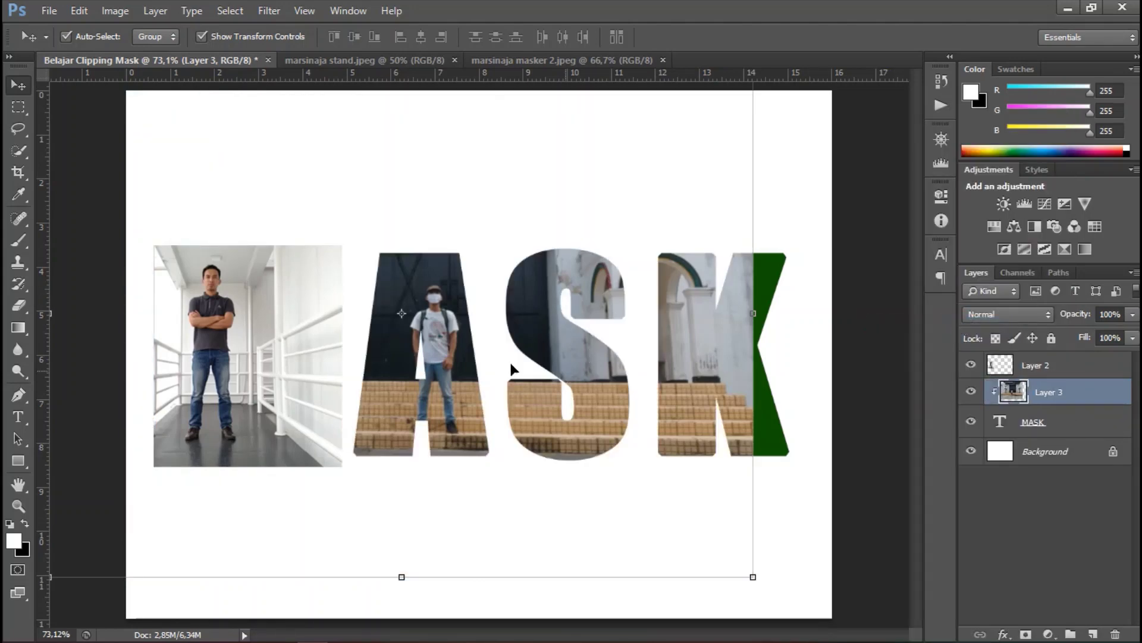
- Enlarge the gate photo proportionally to 119.10% so the man stands inside the A
left_click_drag(472, 411, 434, 385)
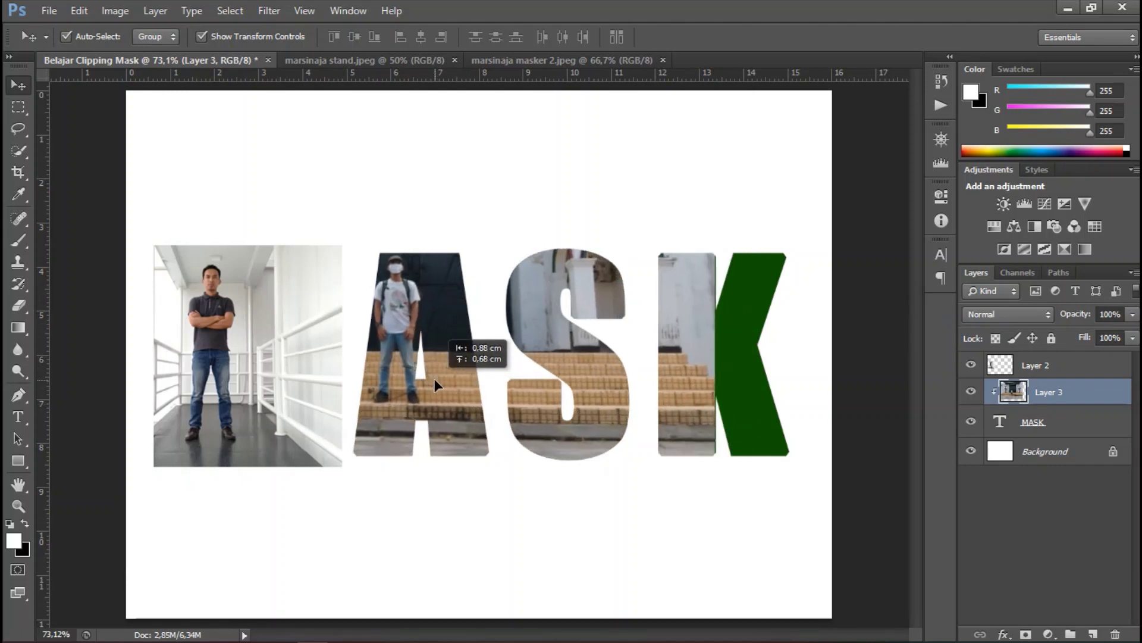
left_click_drag(714, 548, 796, 616)
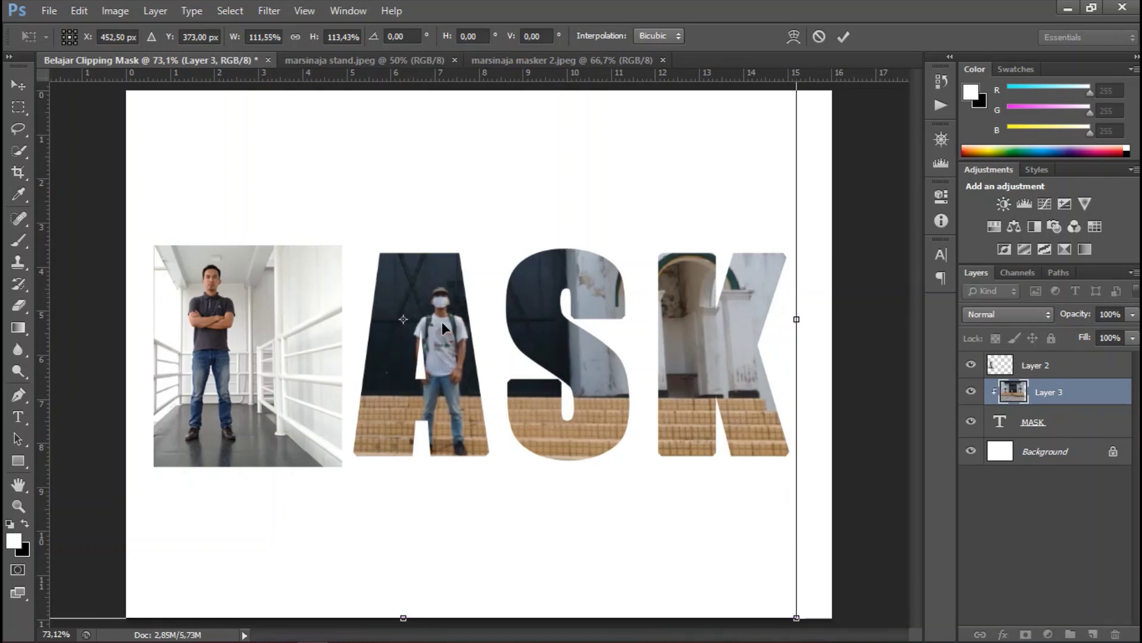
left_click_drag(443, 324, 396, 294)
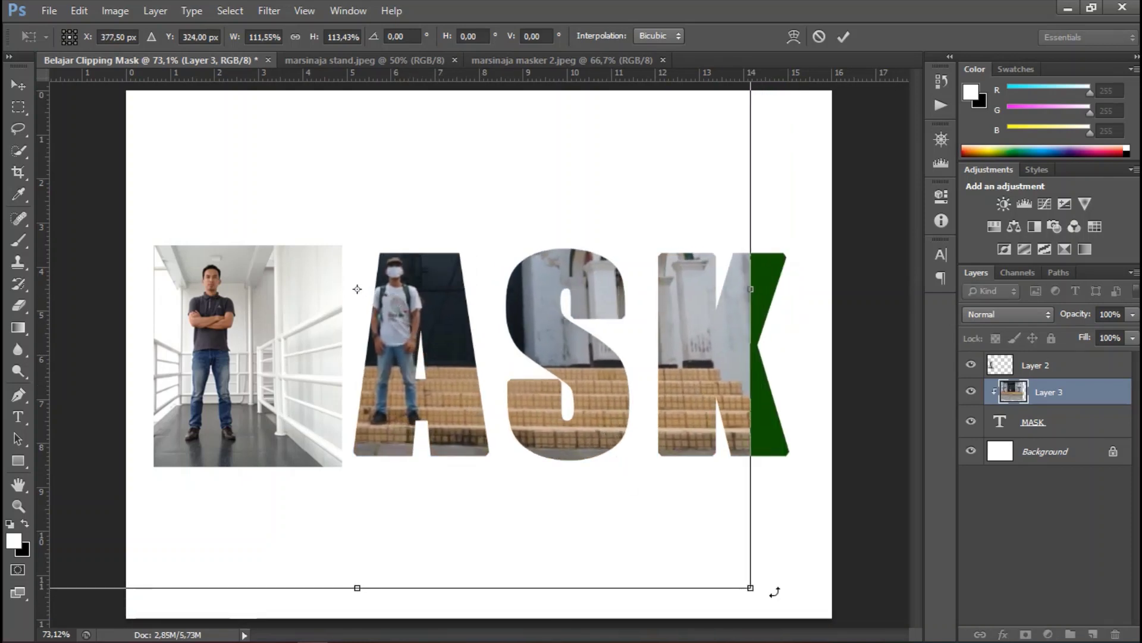
left_click_drag(751, 587, 814, 639)
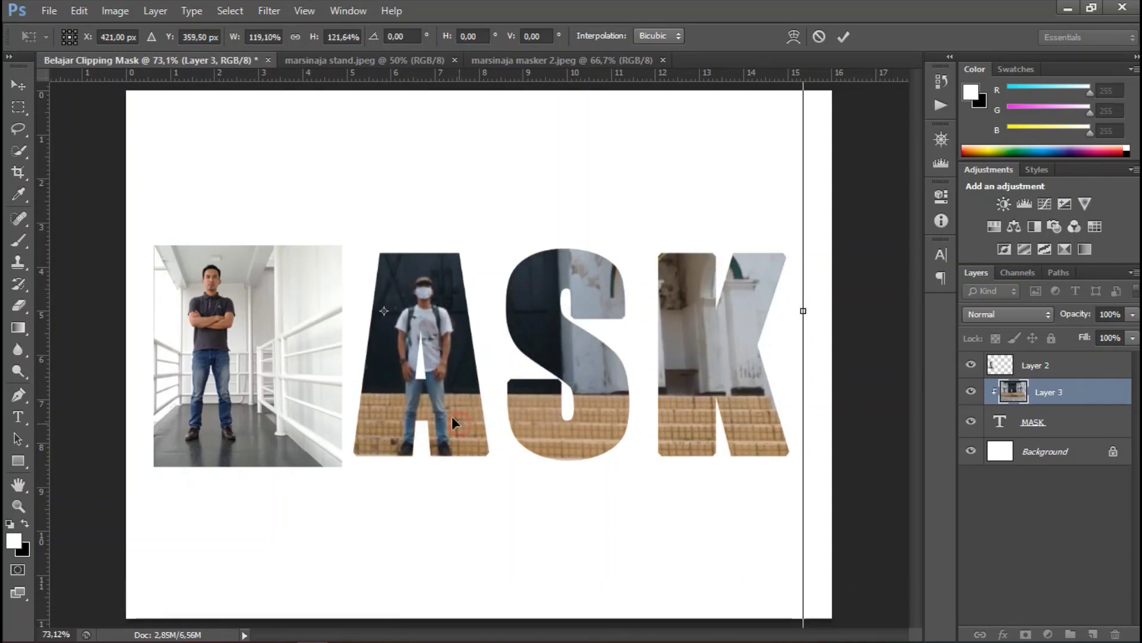
left_click_drag(452, 416, 435, 402)
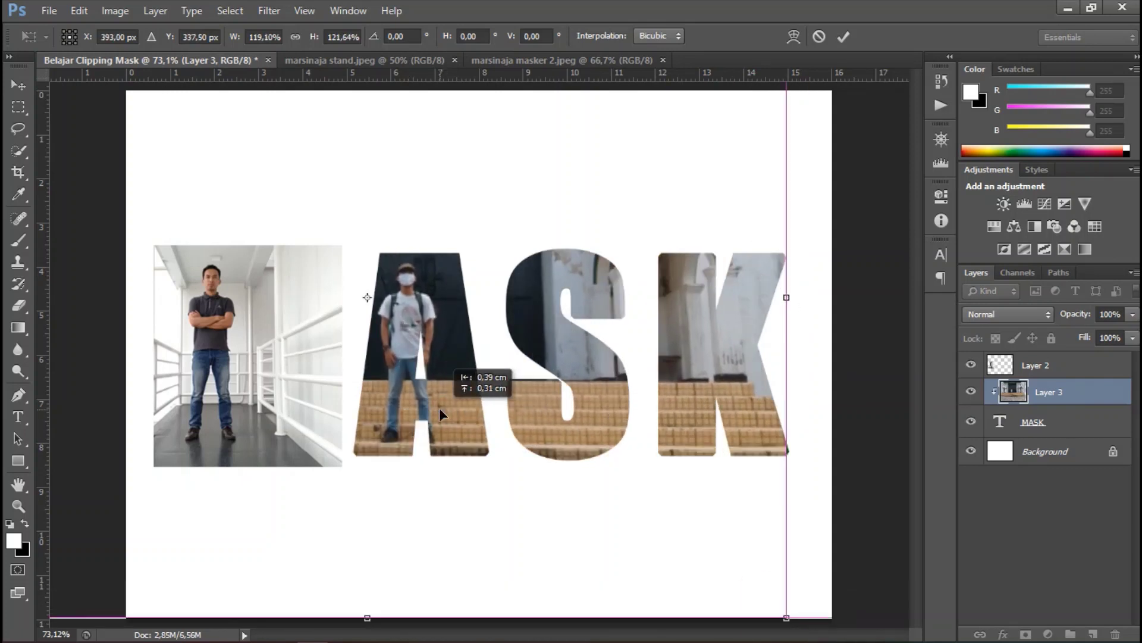
left_click(296, 36)
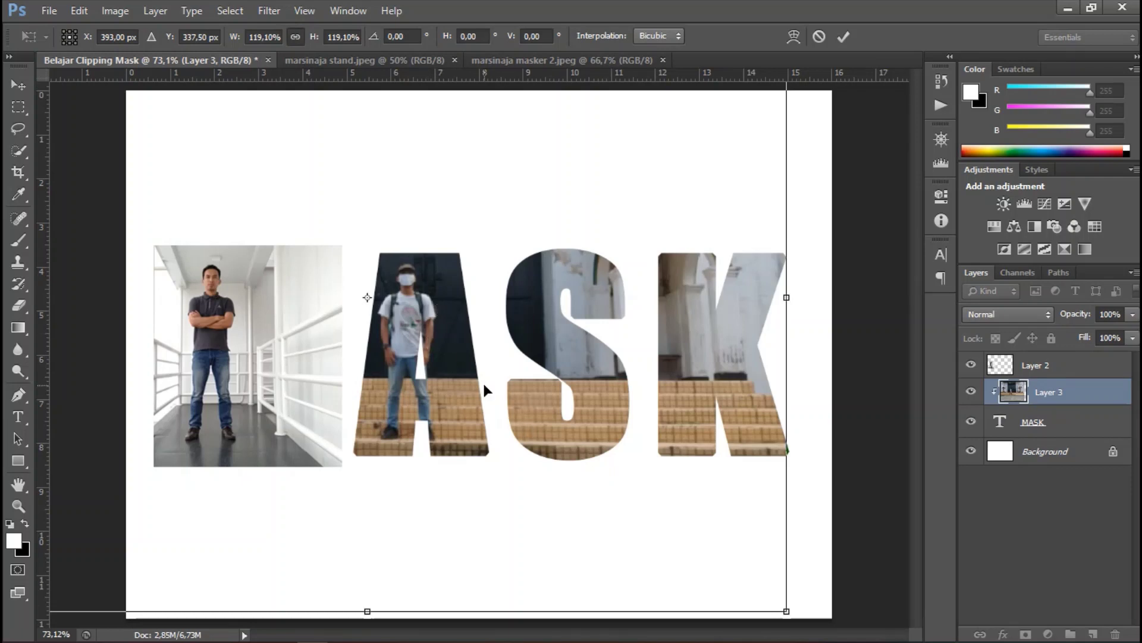
left_click_drag(485, 385, 484, 385)
key("ctrl+z")
key("ctrl+z")
key("Return")
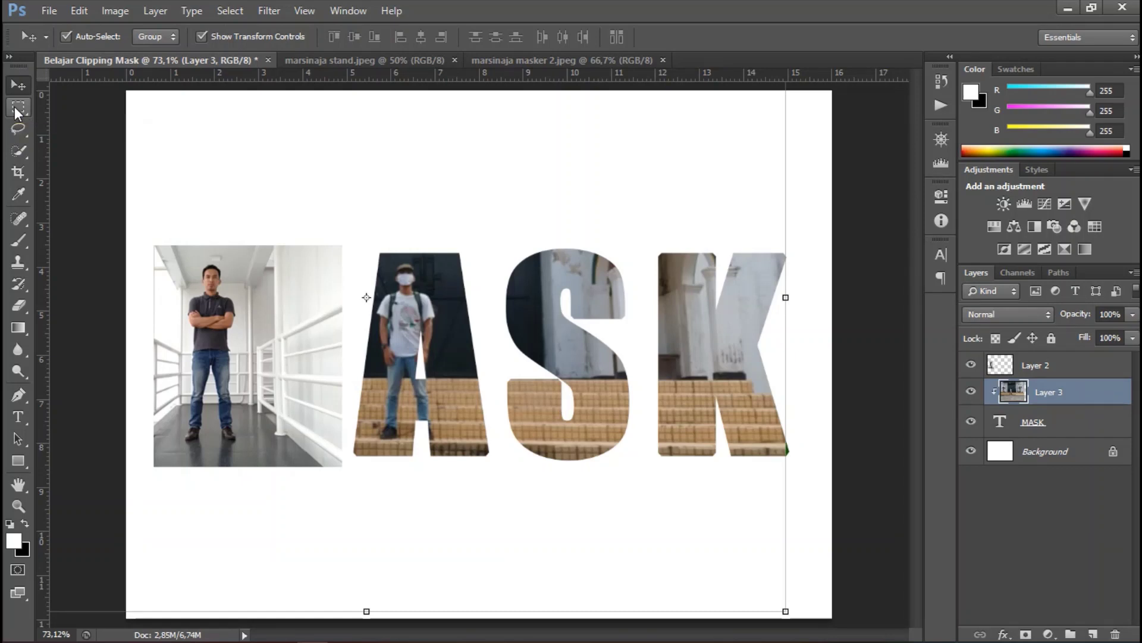
- Copy a rectangle around the A onto Layer 4 and delete Layer 3
left_click(17, 107)
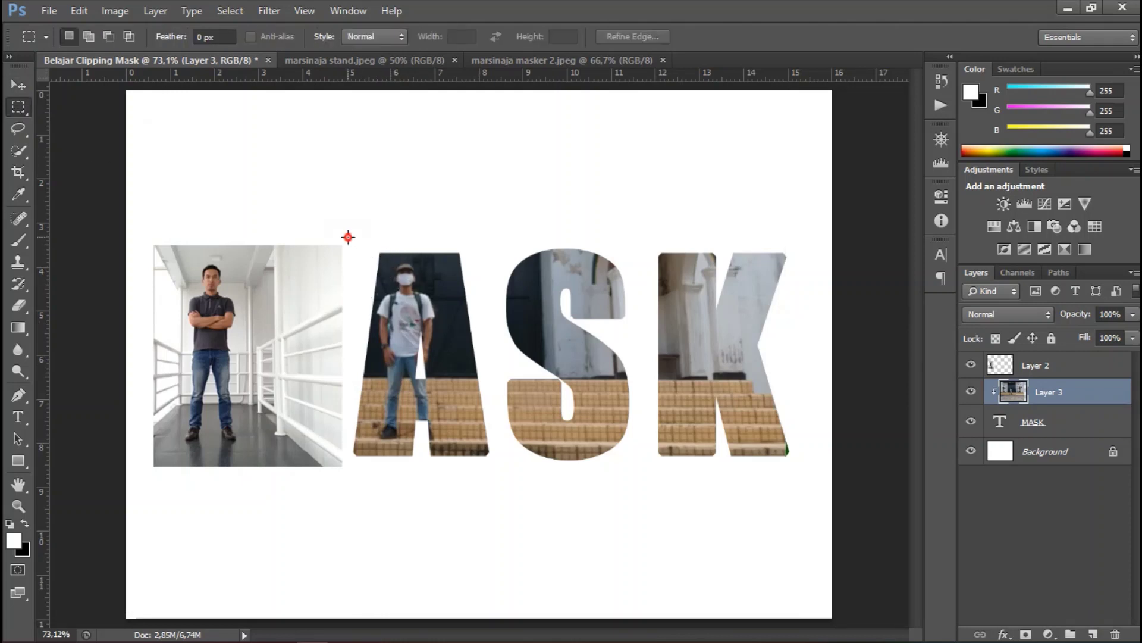
mouse_move(348, 237)
left_mouse_down()
mouse_move(507, 460)
mouse_move(500, 467)
left_mouse_up()
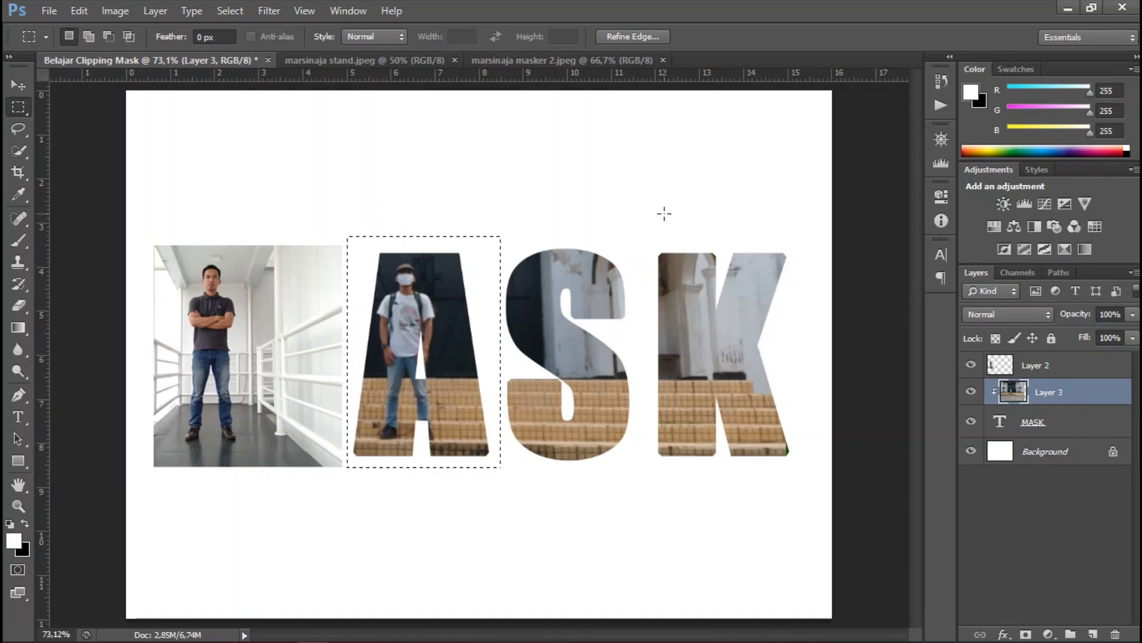
key("ctrl+j")
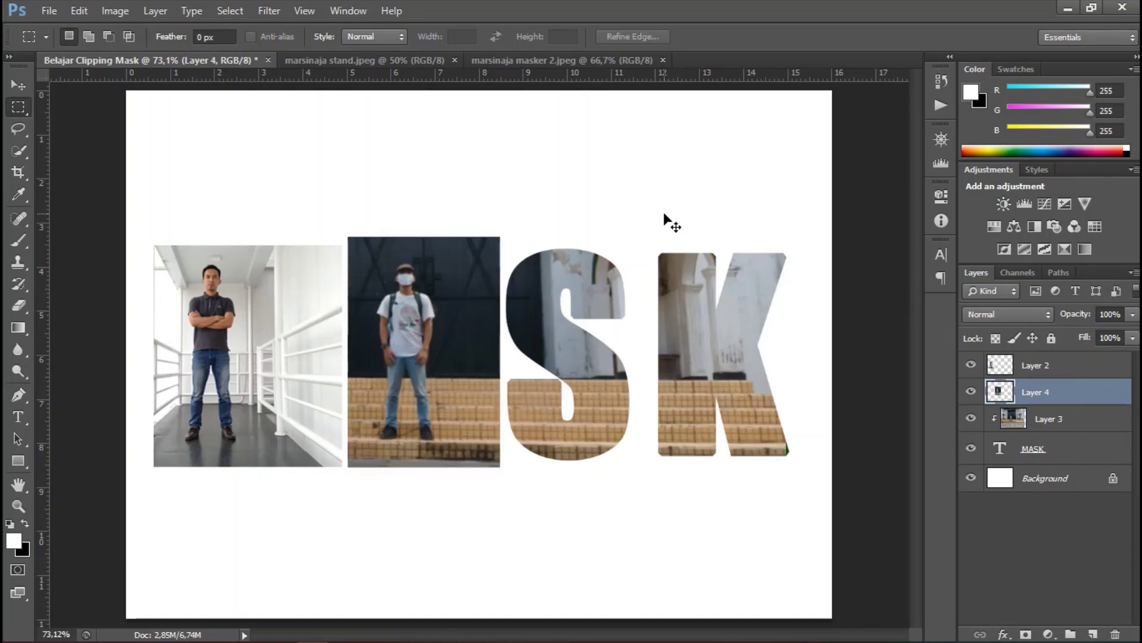
left_click(1072, 424)
key("Delete")
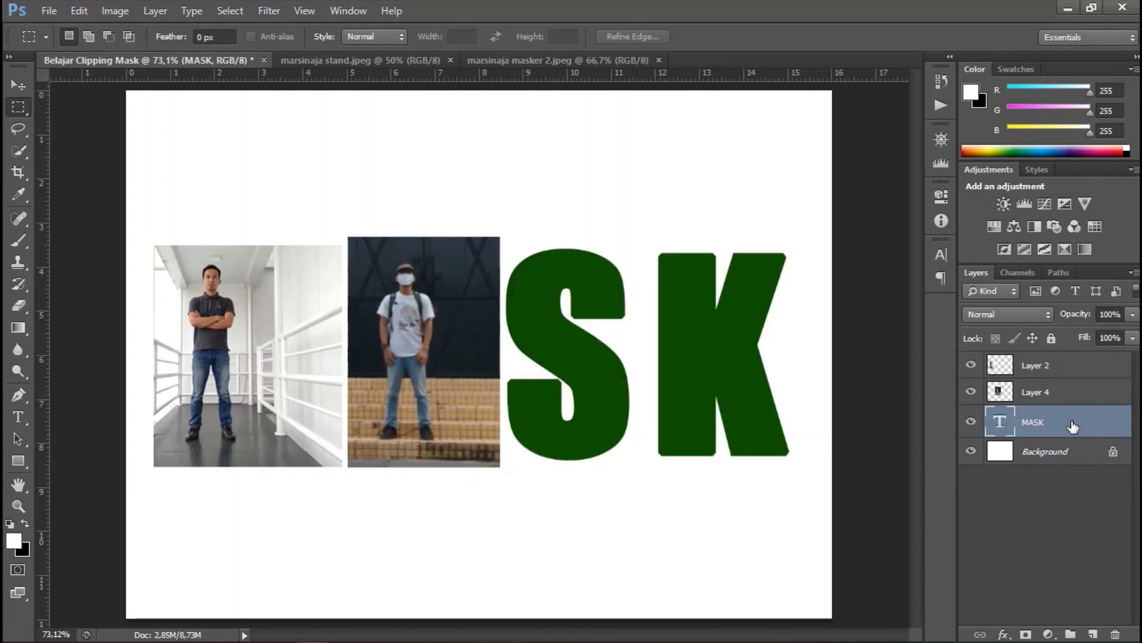
- Open the mall photo of the smiling man and drag it into the MASK document as Layer 5
left_click(61, 11)
left_click(78, 48)
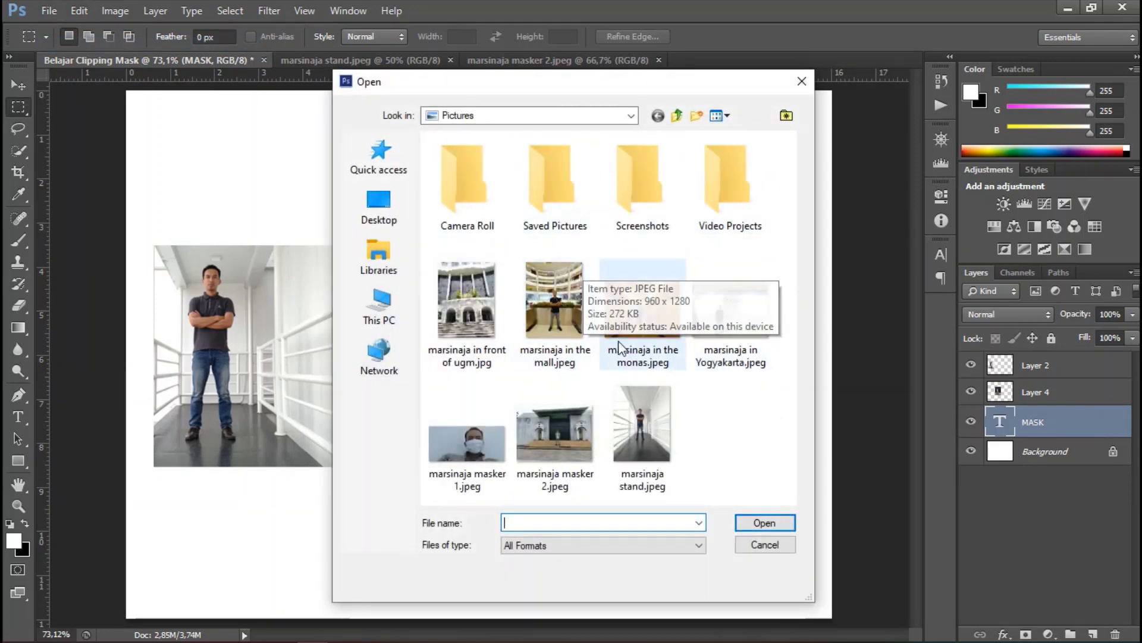
double_click(555, 302)
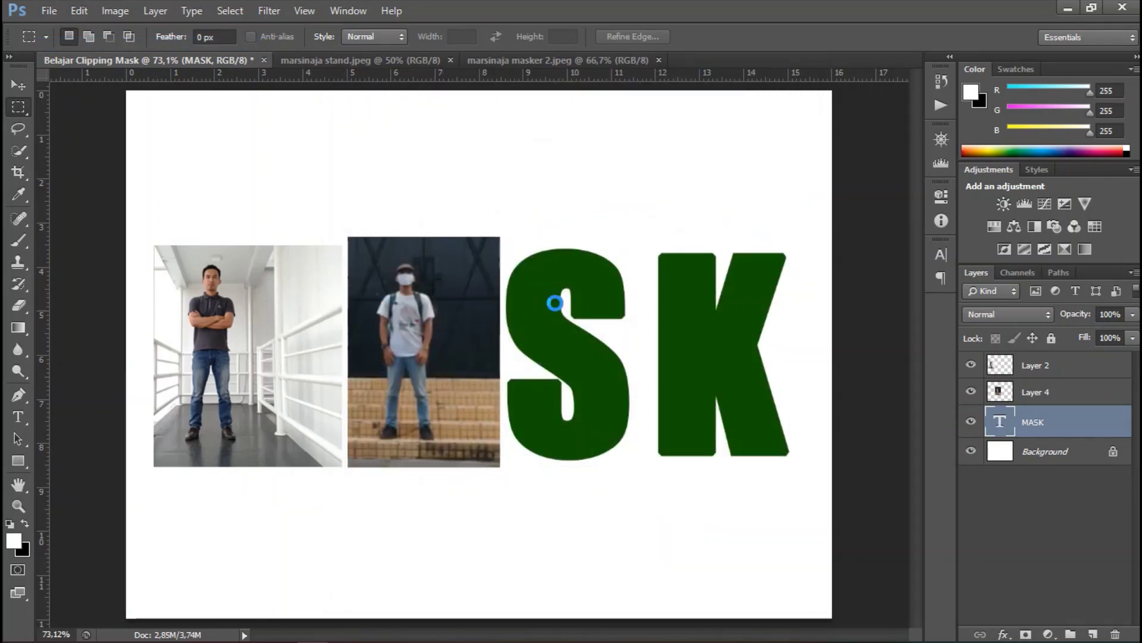
key("v")
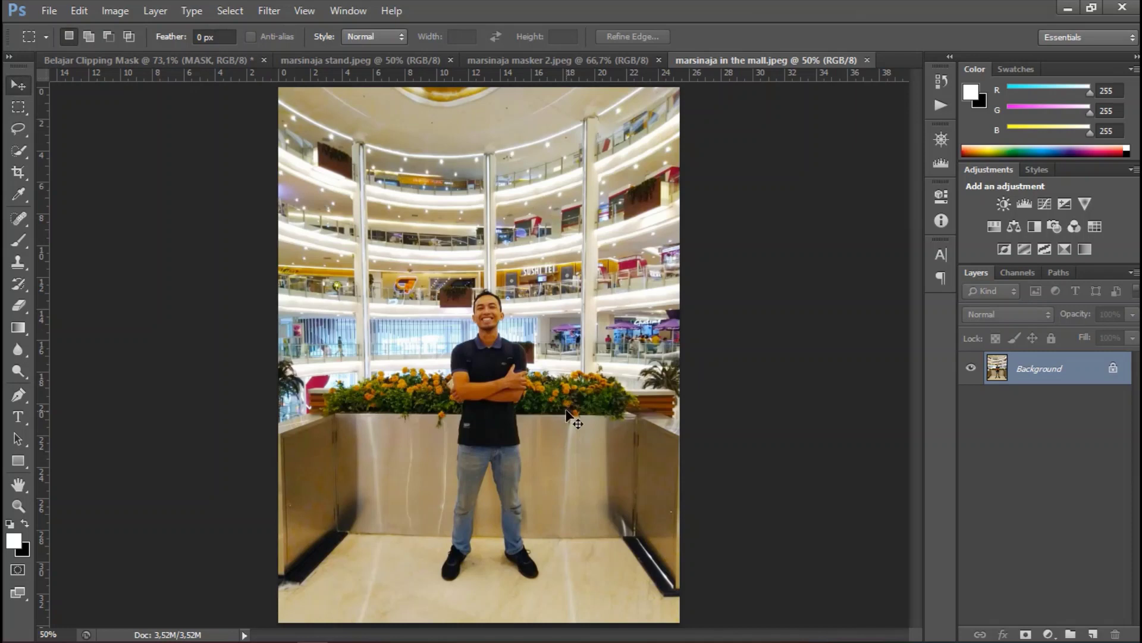
mouse_move(596, 461)
left_mouse_down()
mouse_move(165, 63)
mouse_move(366, 159)
left_mouse_up()
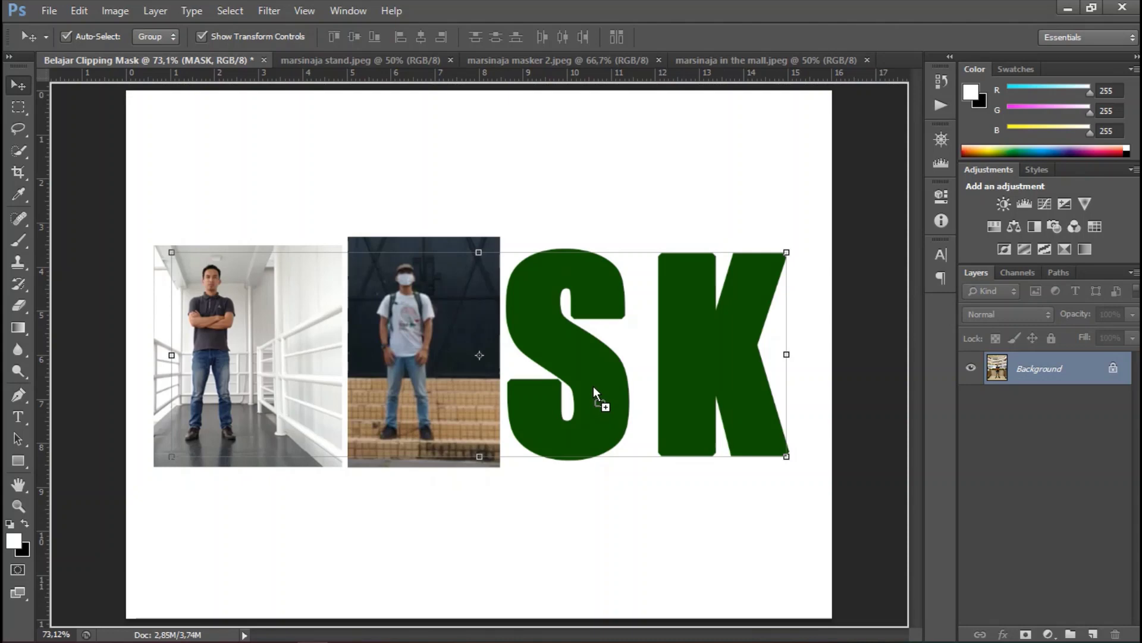
left_click_drag(594, 387, 593, 386)
left_click_drag(524, 152, 634, 113)
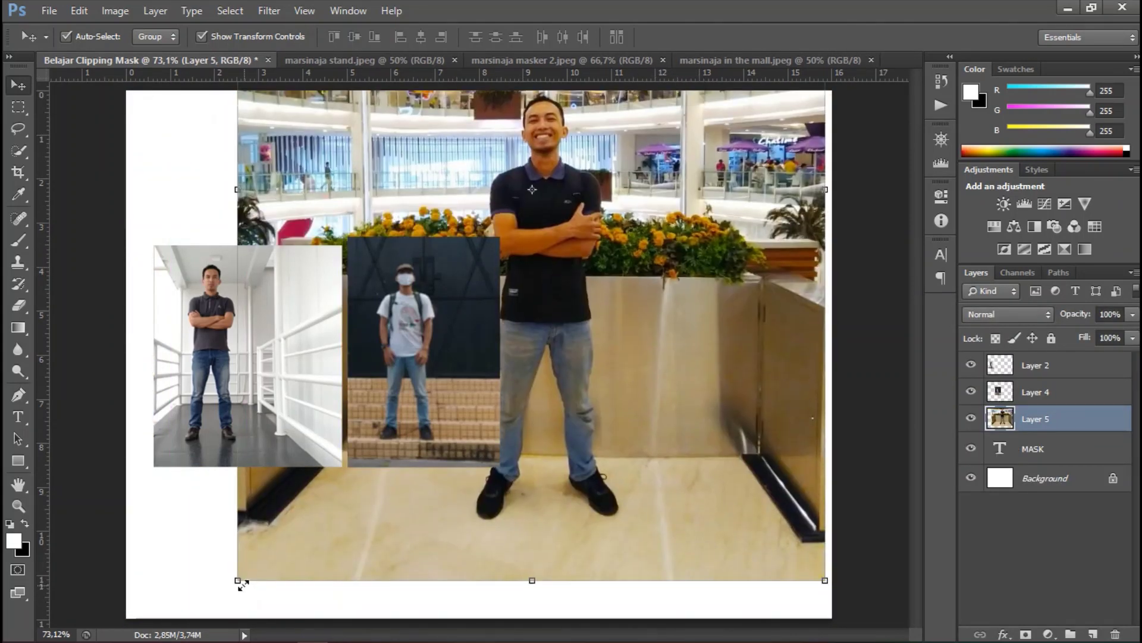
- Scale the mall photo proportionally to 42.13% and place it over the S
left_click_drag(237, 581, 607, 275)
left_click_drag(773, 127, 625, 335)
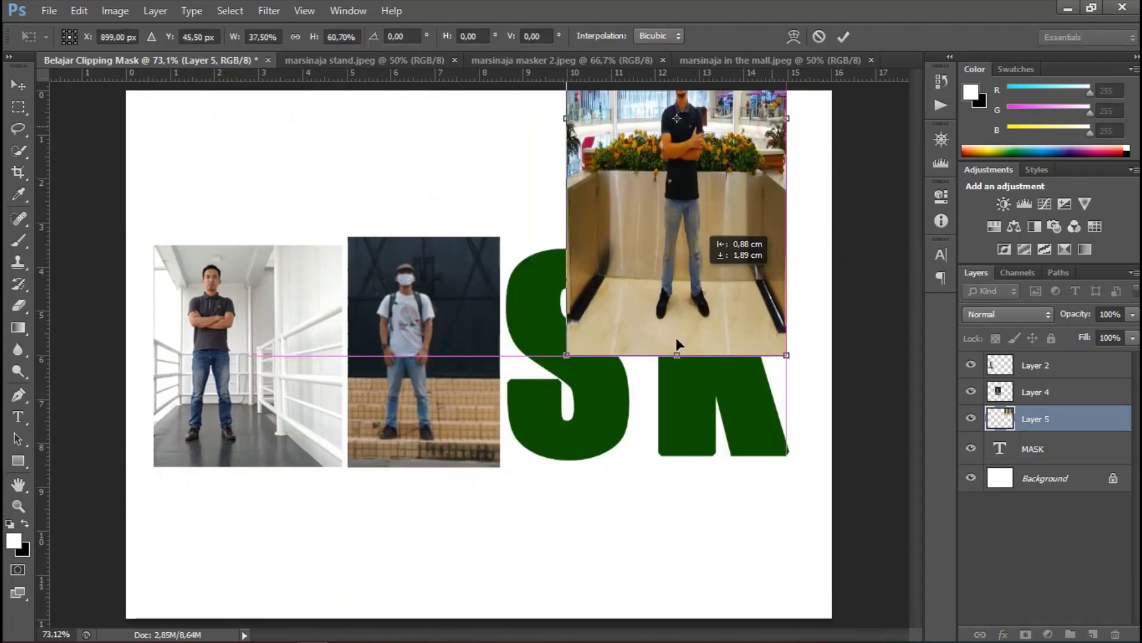
left_click_drag(625, 213, 632, 326)
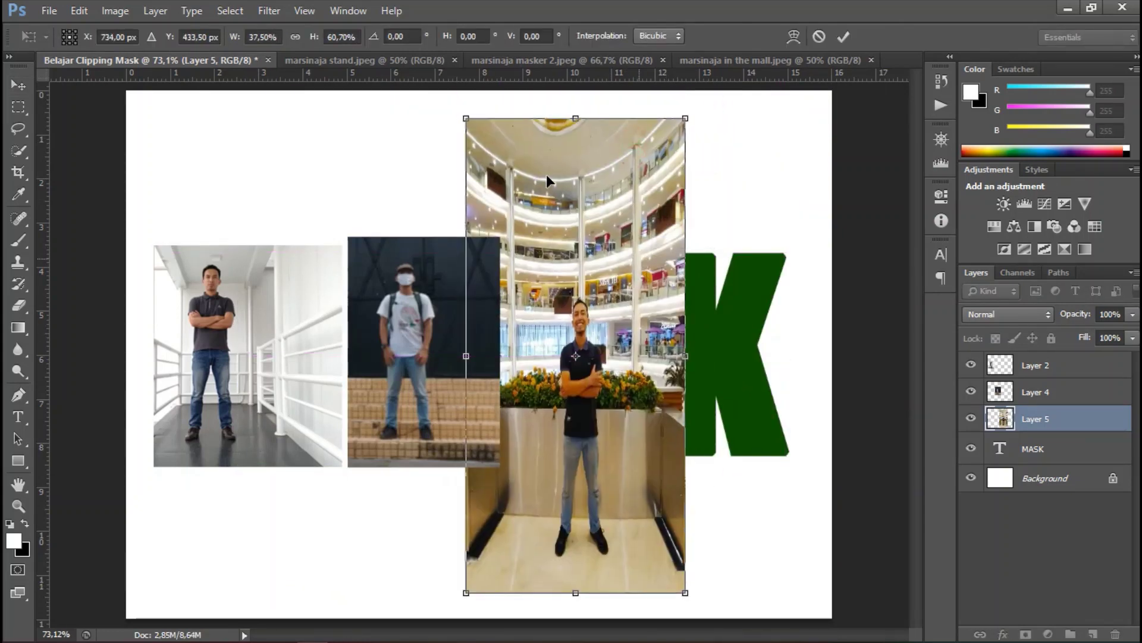
left_click_drag(575, 119, 576, 260)
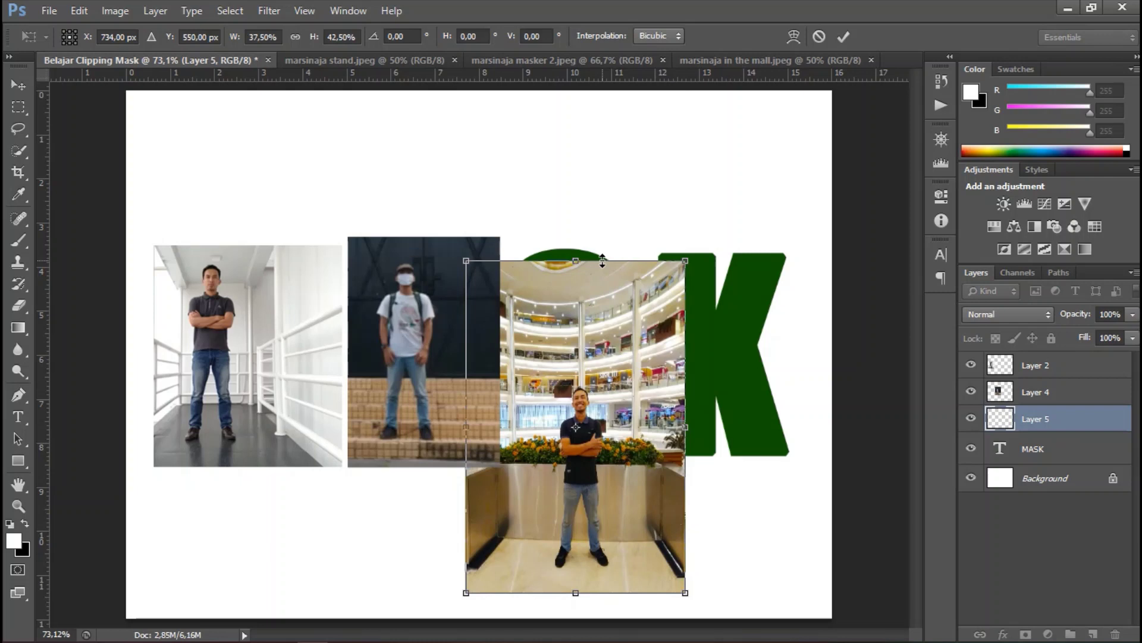
left_click(295, 41)
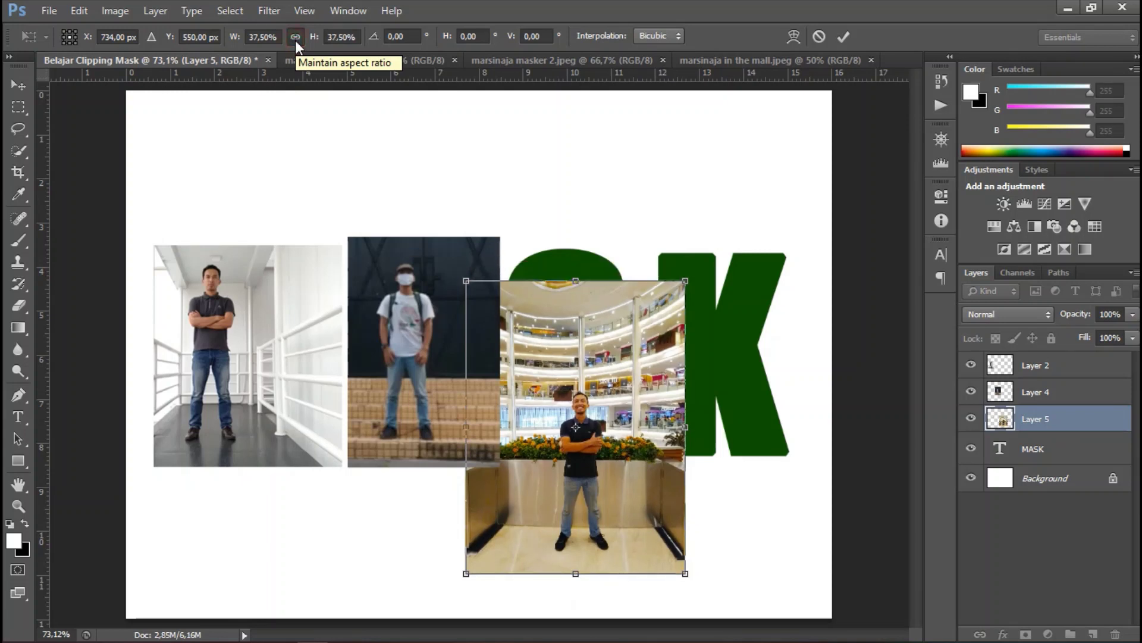
left_click_drag(647, 459, 625, 329)
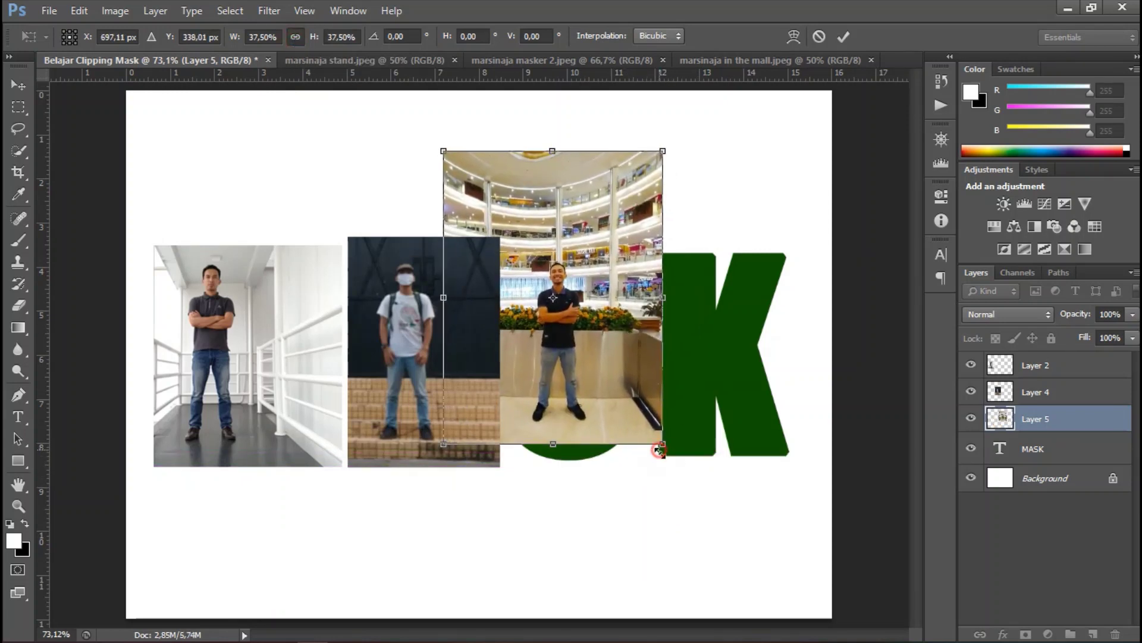
left_click_drag(660, 445, 690, 483)
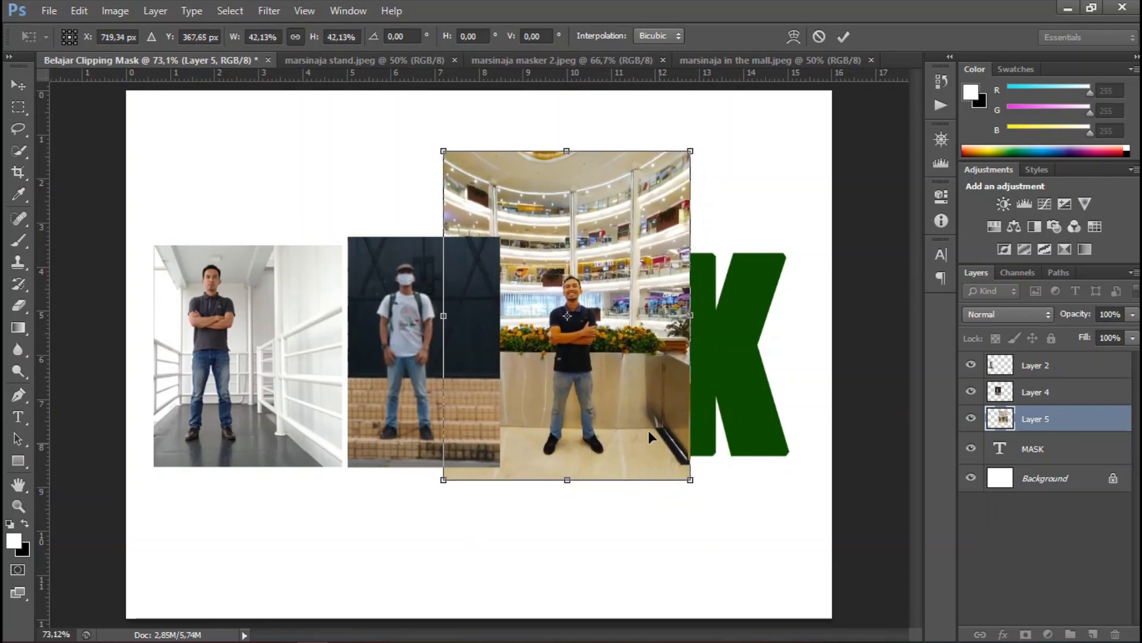
left_click_drag(644, 427, 634, 405)
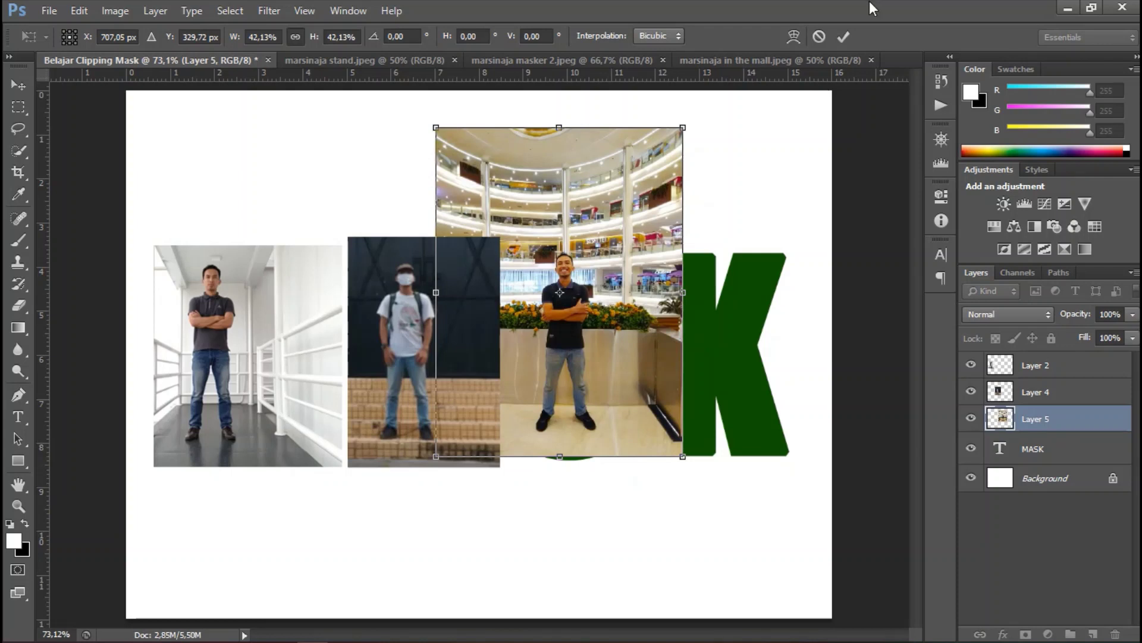
left_click(840, 39)
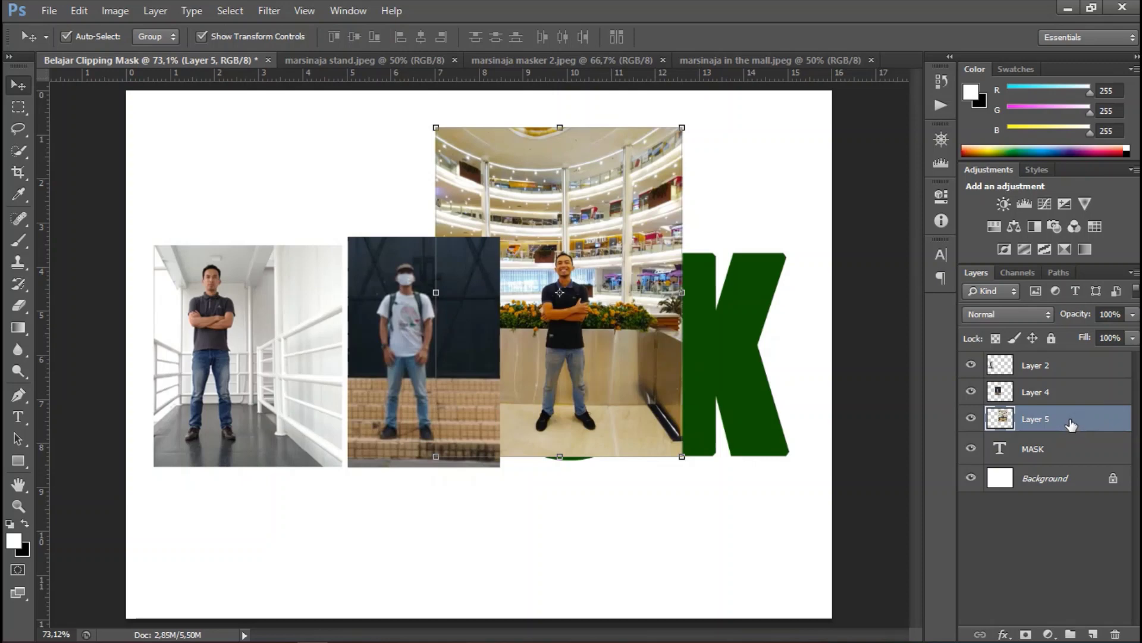
- Clip Layer 5's mall photo to the MASK text, then nudge it left and down to frame the man in the S
right_click(1071, 424)
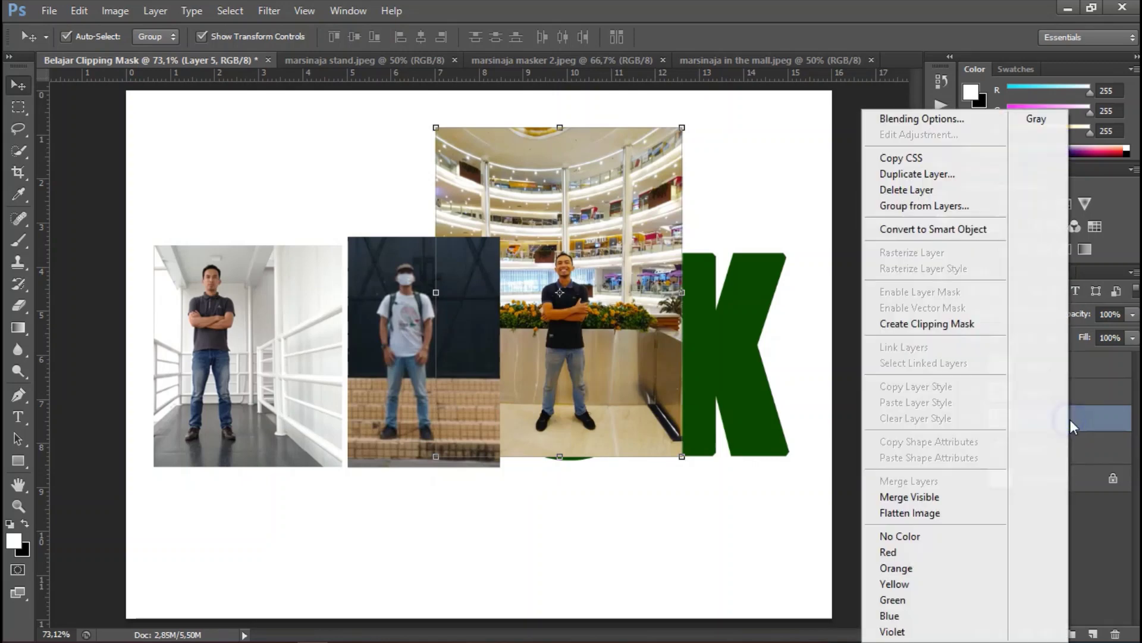
left_click(979, 326)
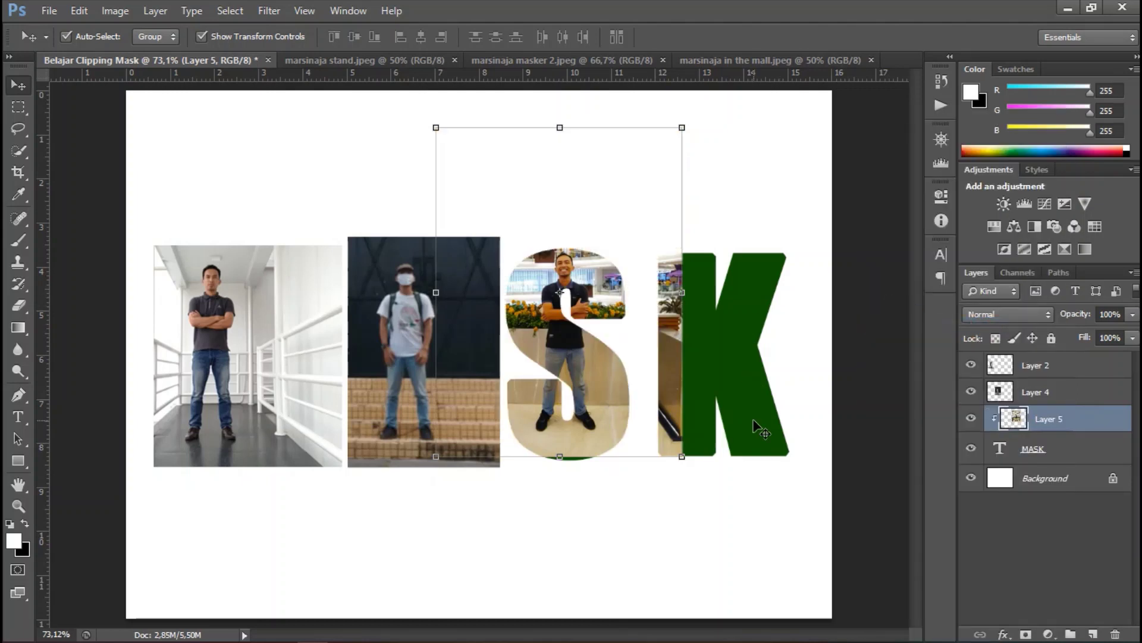
key("Down")
key("Down")
key("Down")
key("Down")
key("Down")
key("Down")
key("Down")
key("Down")
key("Down")
key("Down")
key("Down")
key("Down")
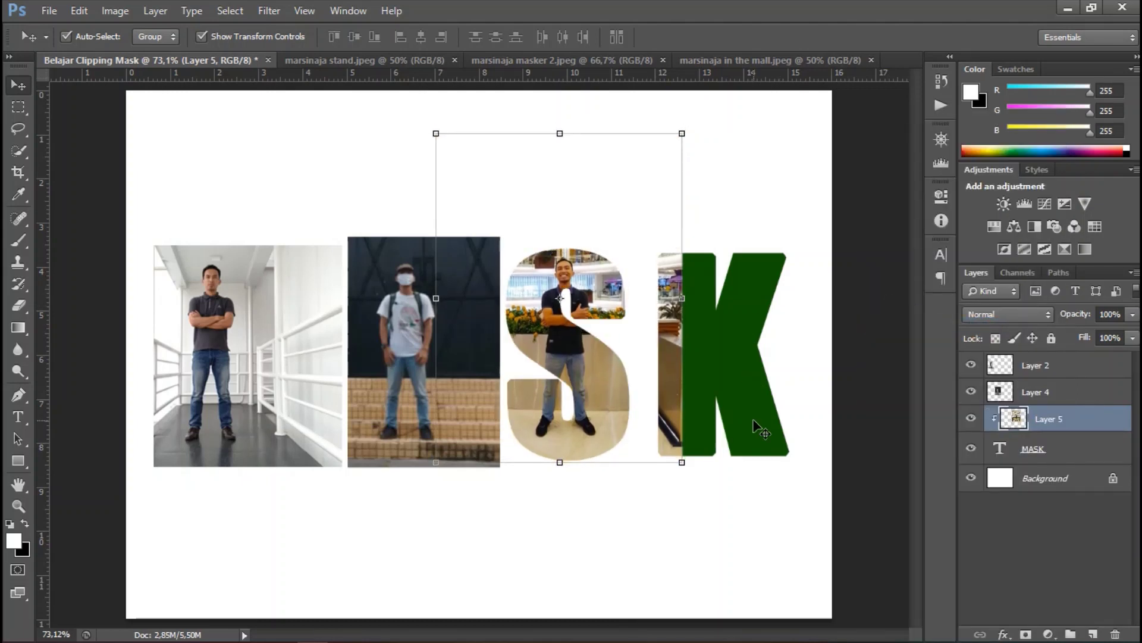
key("Down")
key("Down")
key("Down")
key("Left")
key("Left")
key("Left")
key("Left")
key("Left")
key("Left")
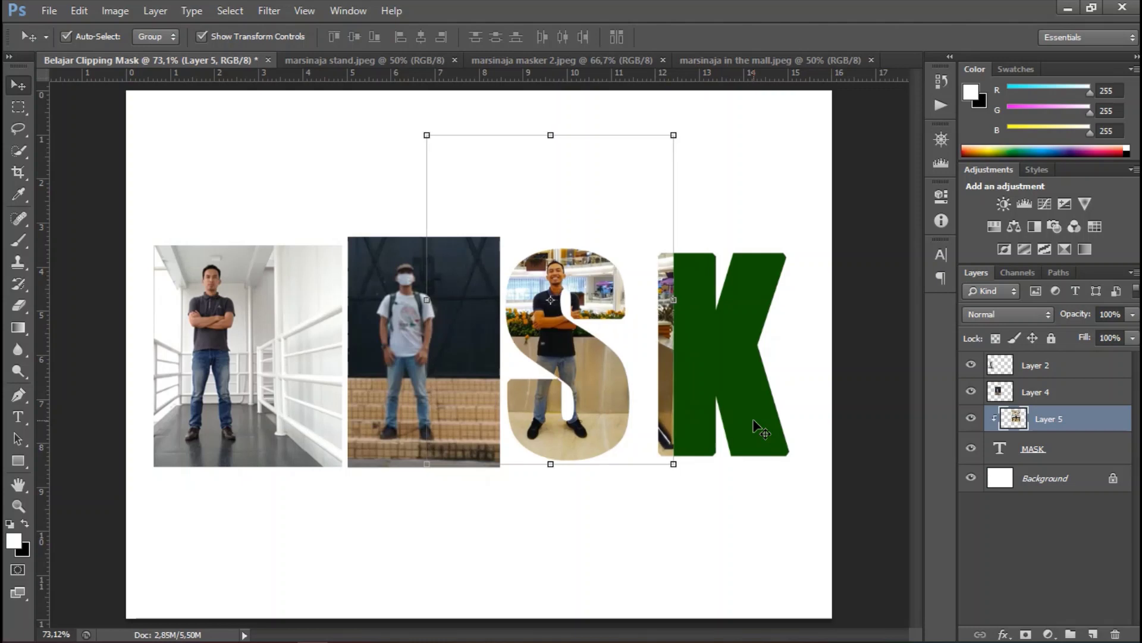
key("Left")
key("Left")
key("Left")
key("Down")
key("Down")
key("Down")
key("Down")
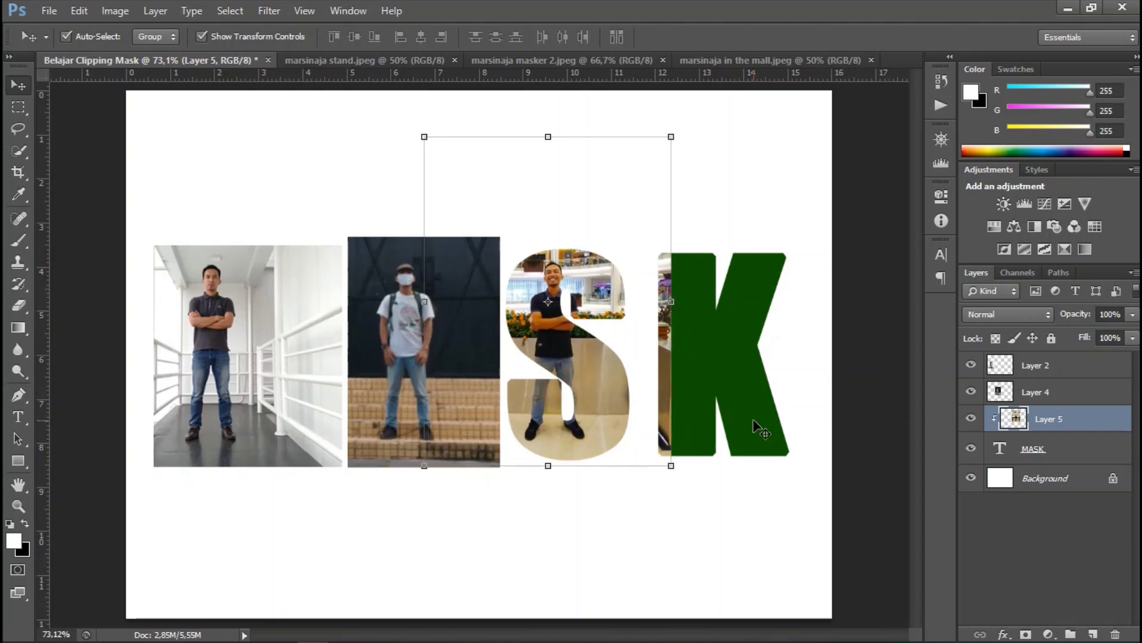
left_click(759, 174)
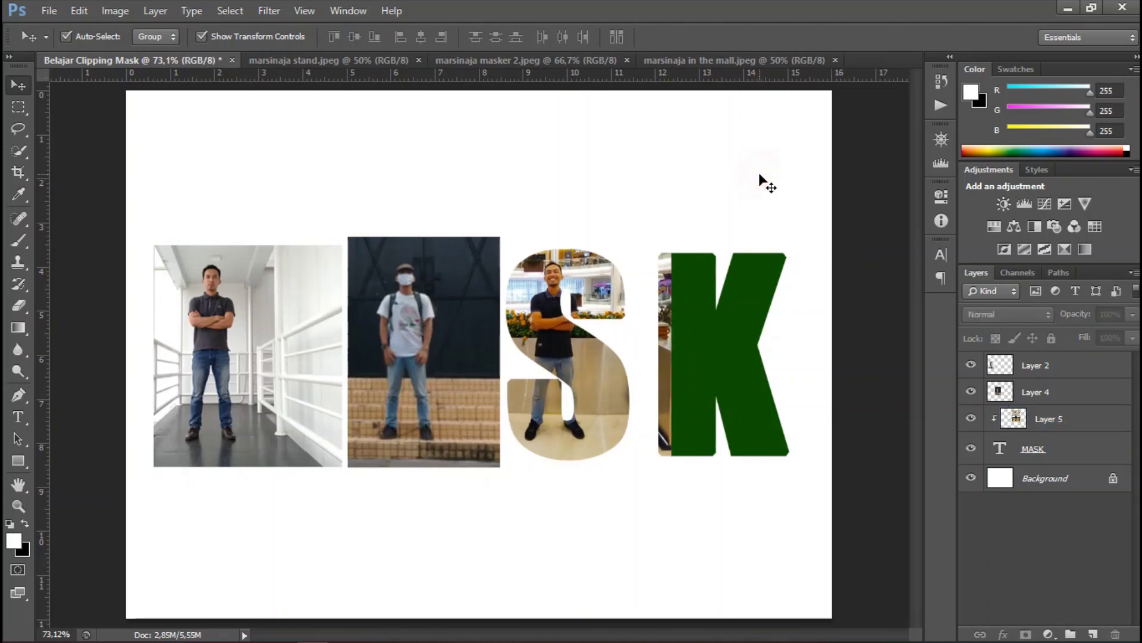
left_click(1054, 422)
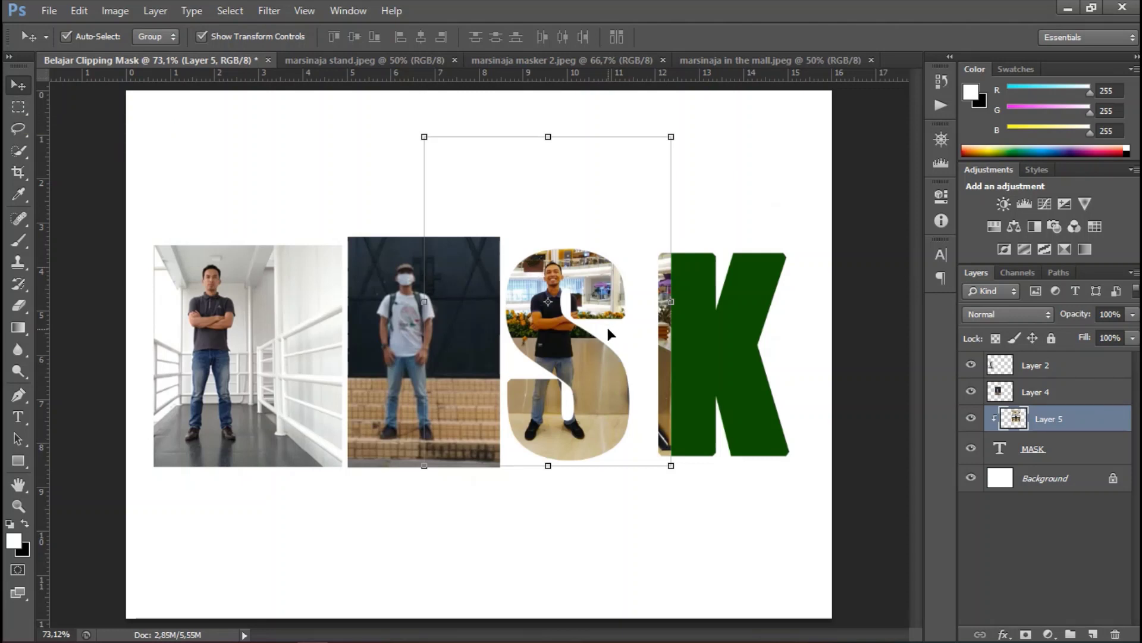
- Copy a rectangle around the S onto new Layer 6 and delete the oversized Layer 5
key("m")
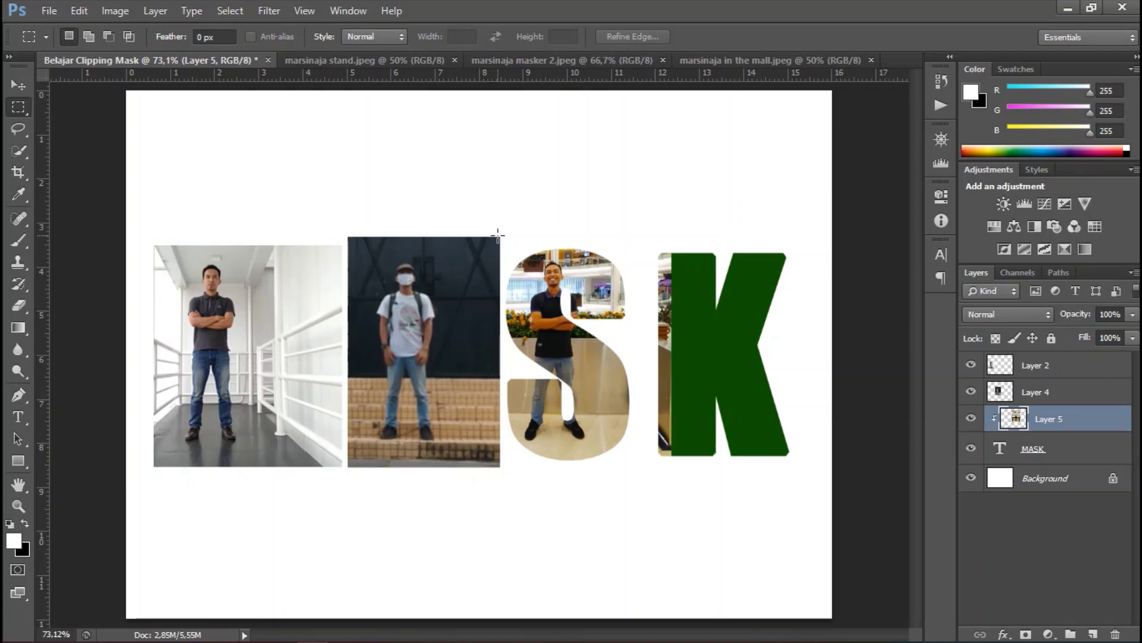
mouse_move(499, 235)
left_mouse_down()
mouse_move(622, 327)
mouse_move(639, 460)
left_mouse_up()
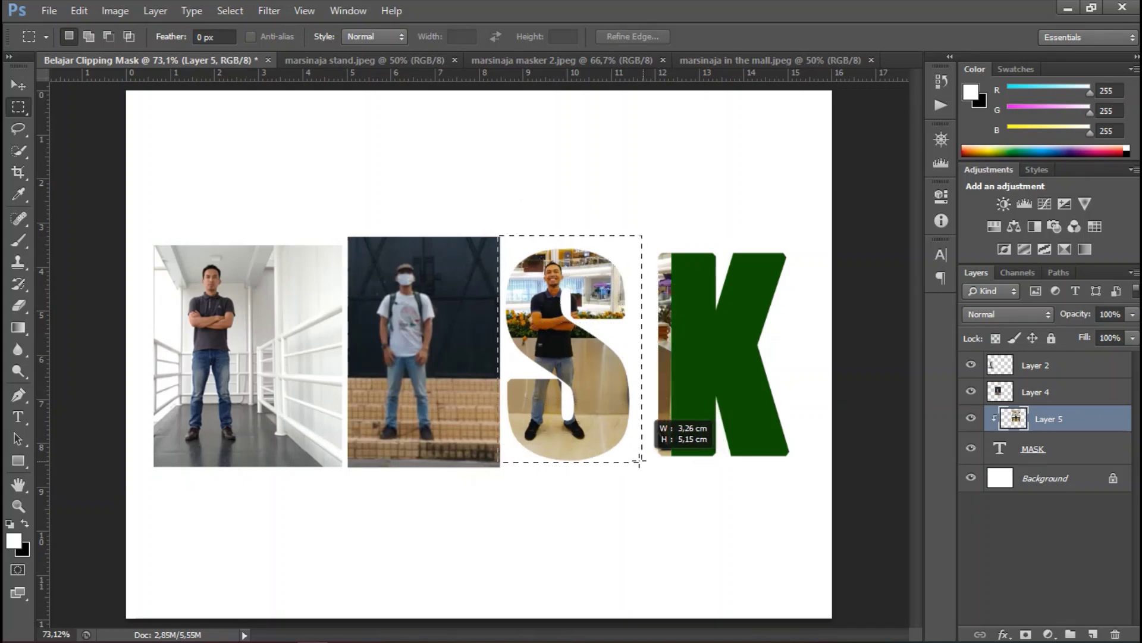
left_click_drag(640, 460, 640, 467)
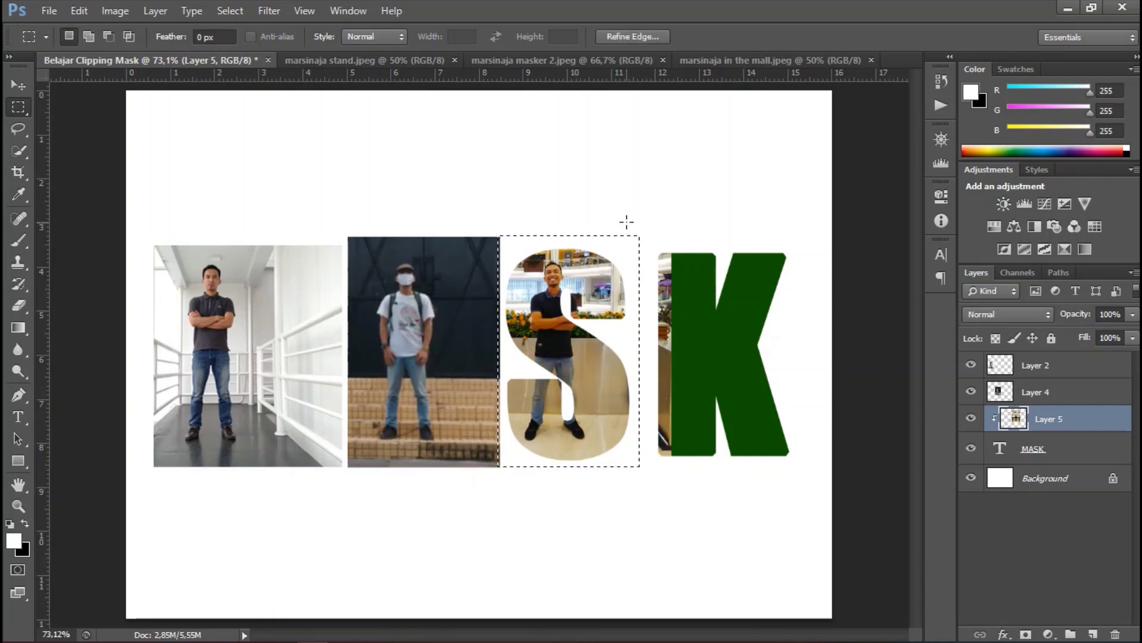
key("ctrl+j")
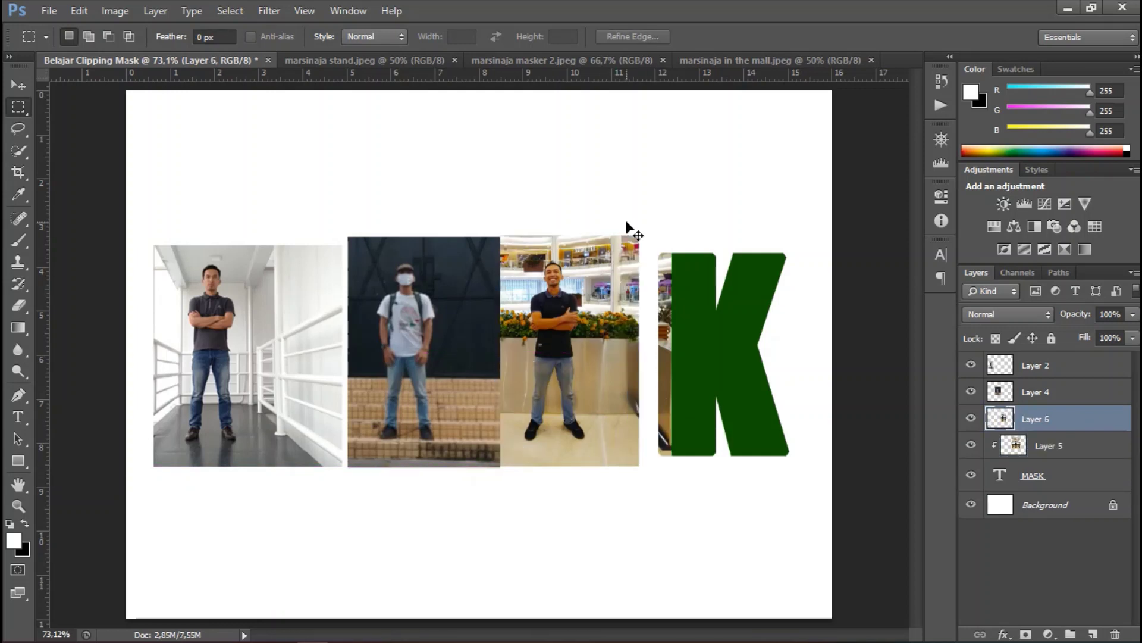
left_click(1089, 451)
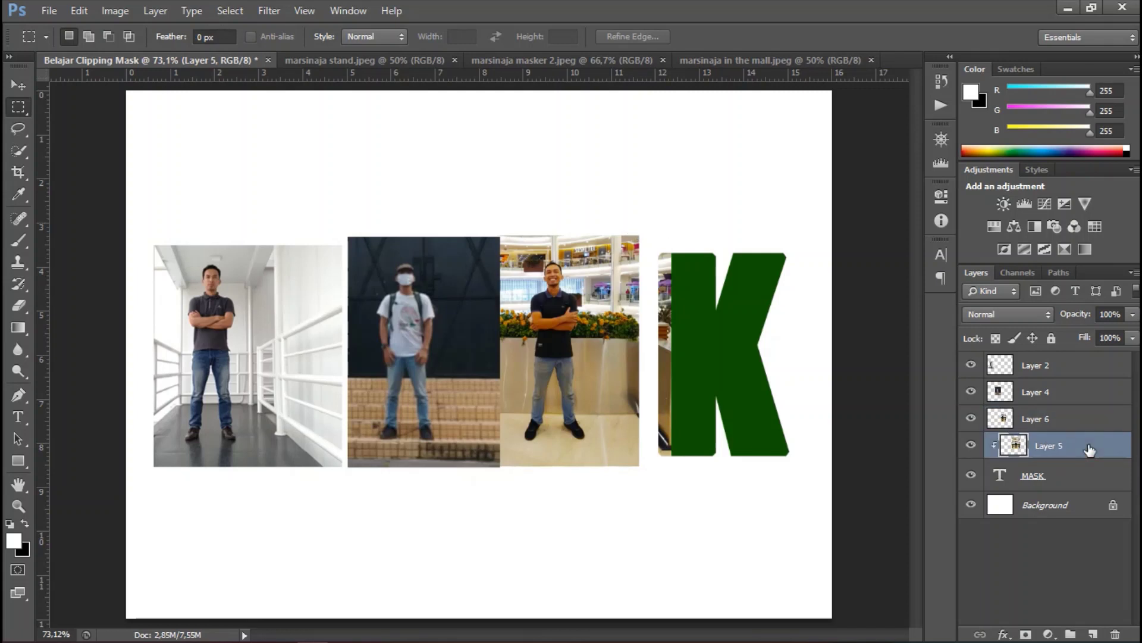
key("Delete")
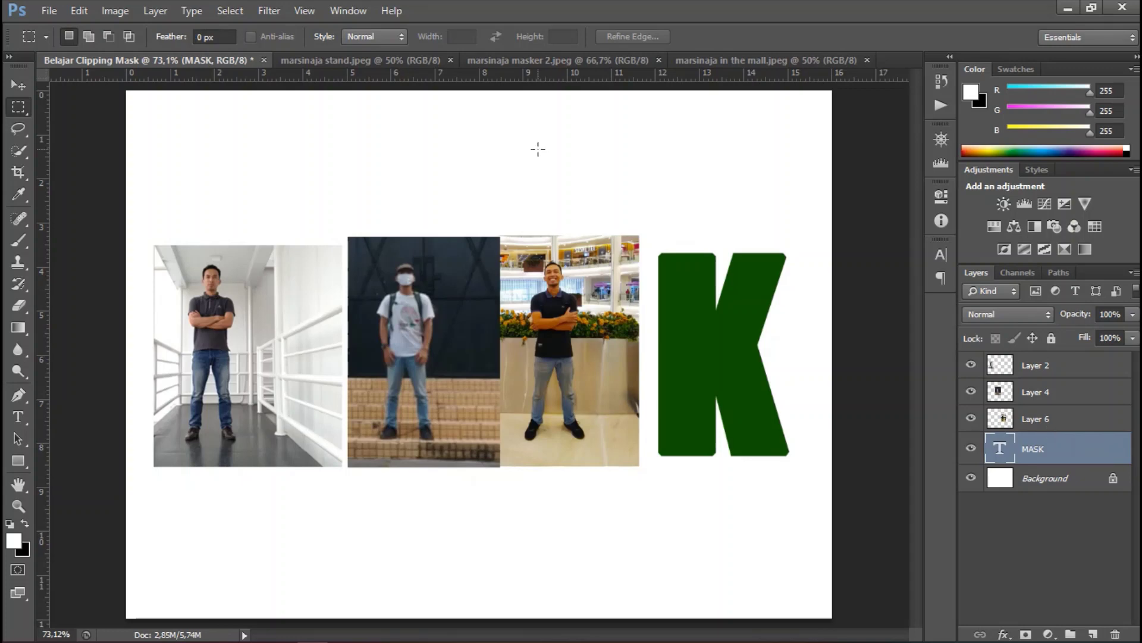
- Open the UGM photo and drag it onto the Belajar Clipping Mask document
left_click(48, 11)
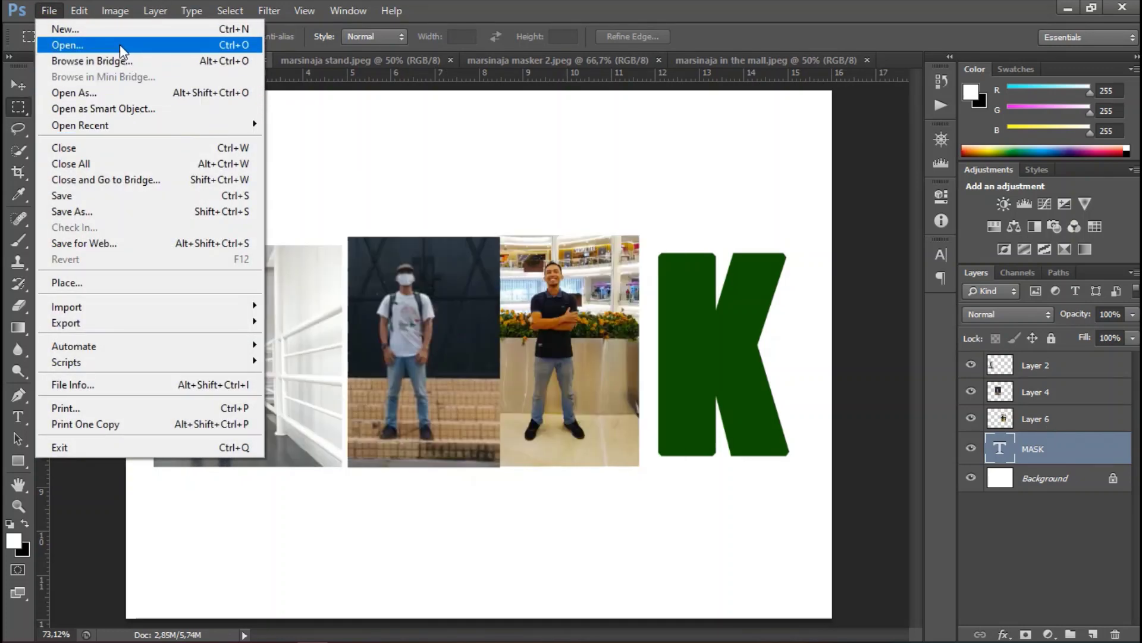
left_click(121, 48)
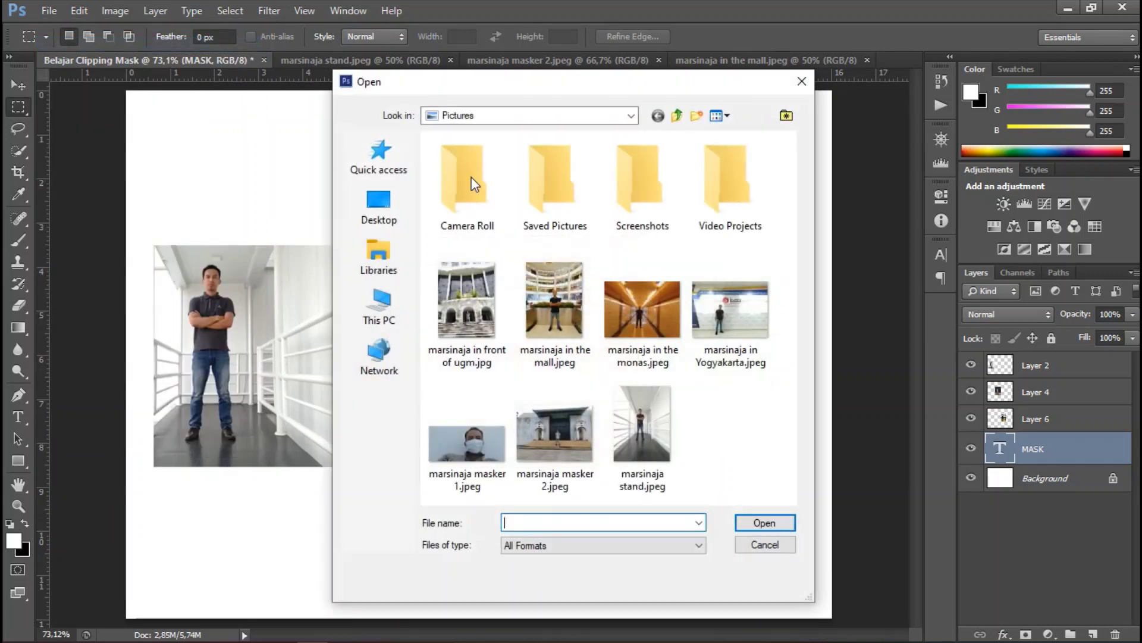
double_click(466, 301)
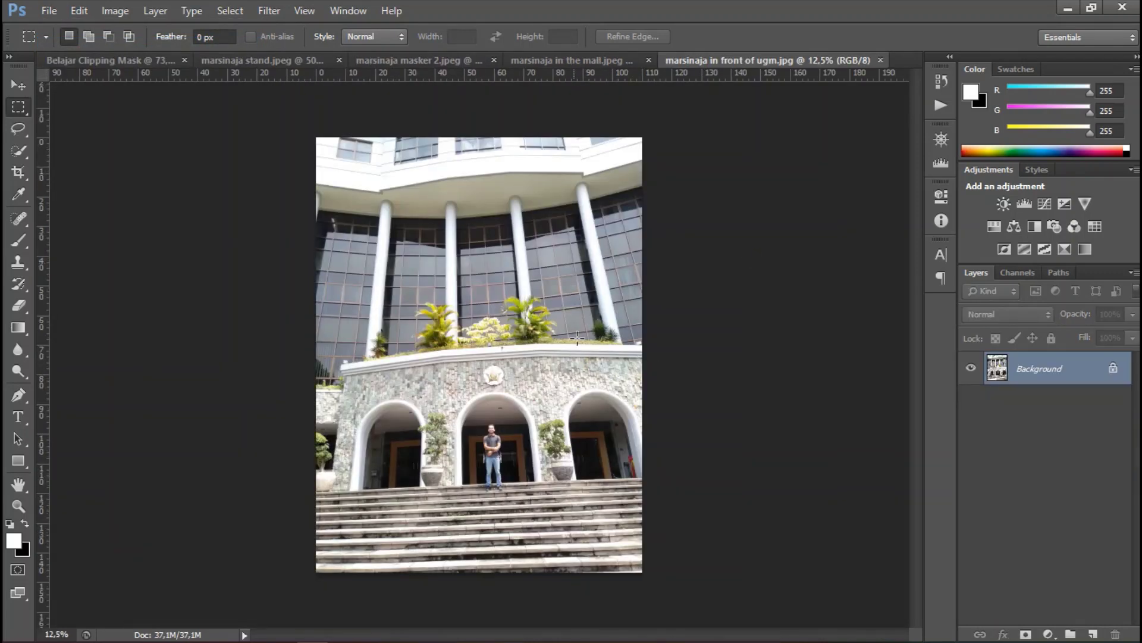
key("v")
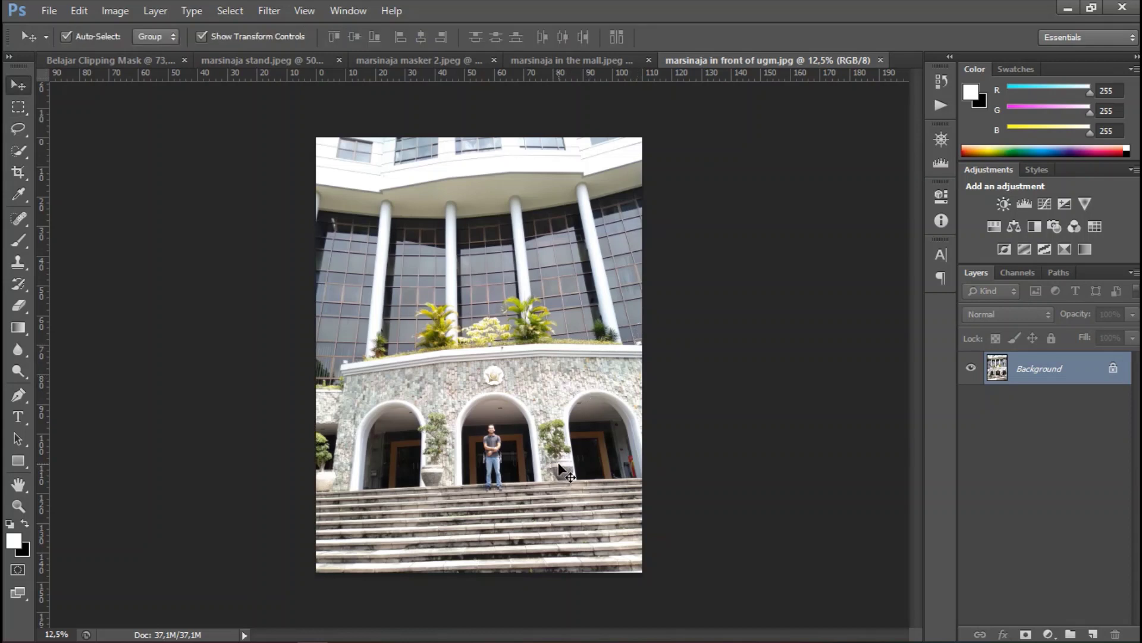
left_click_drag(562, 470, 129, 65)
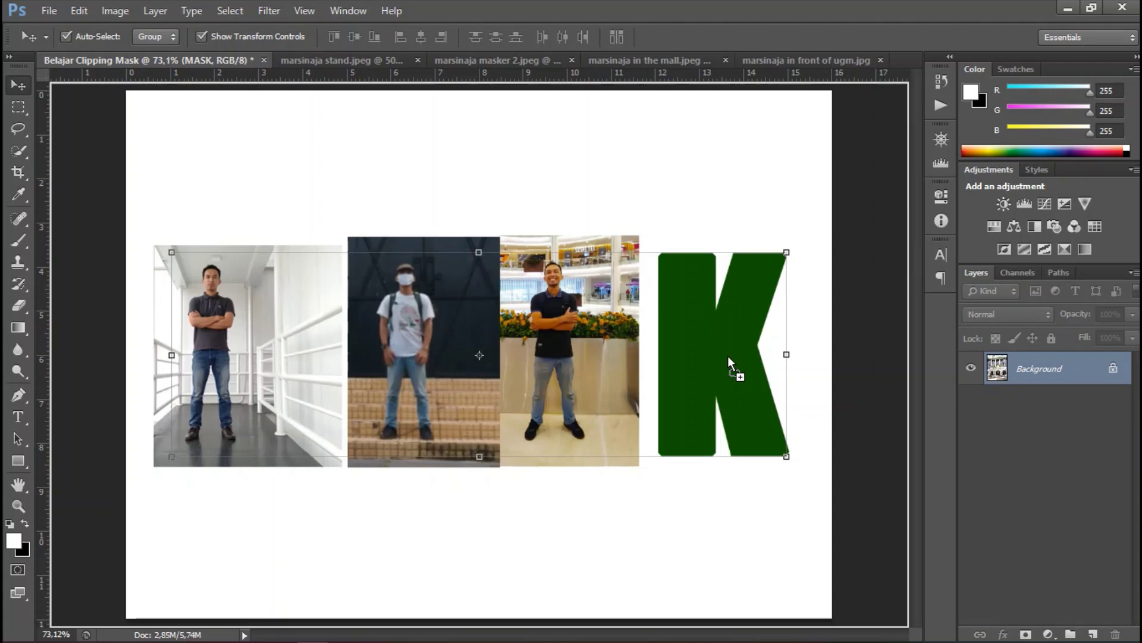
- Drop the UGM photo into the lettering document and reposition it, zooming out to see its edges
left_click_drag(130, 64, 727, 354)
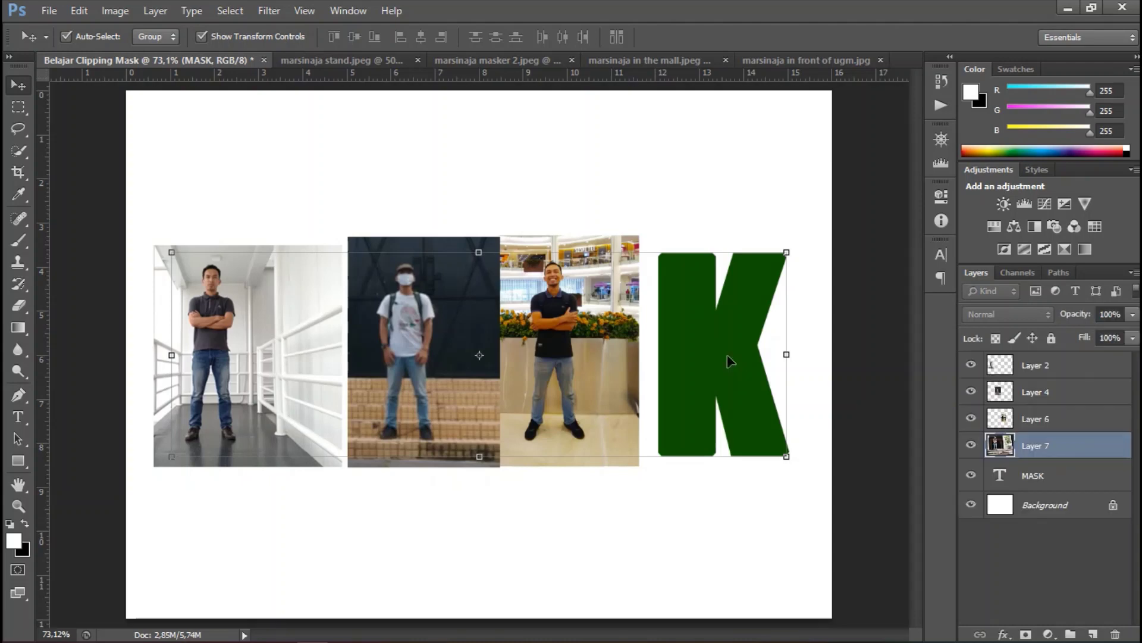
mouse_move(485, 139)
left_mouse_down()
mouse_move(820, 203)
mouse_move(819, 156)
left_mouse_up()
mouse_move(794, 399)
left_mouse_down()
mouse_move(724, 163)
mouse_move(829, 181)
left_mouse_up()
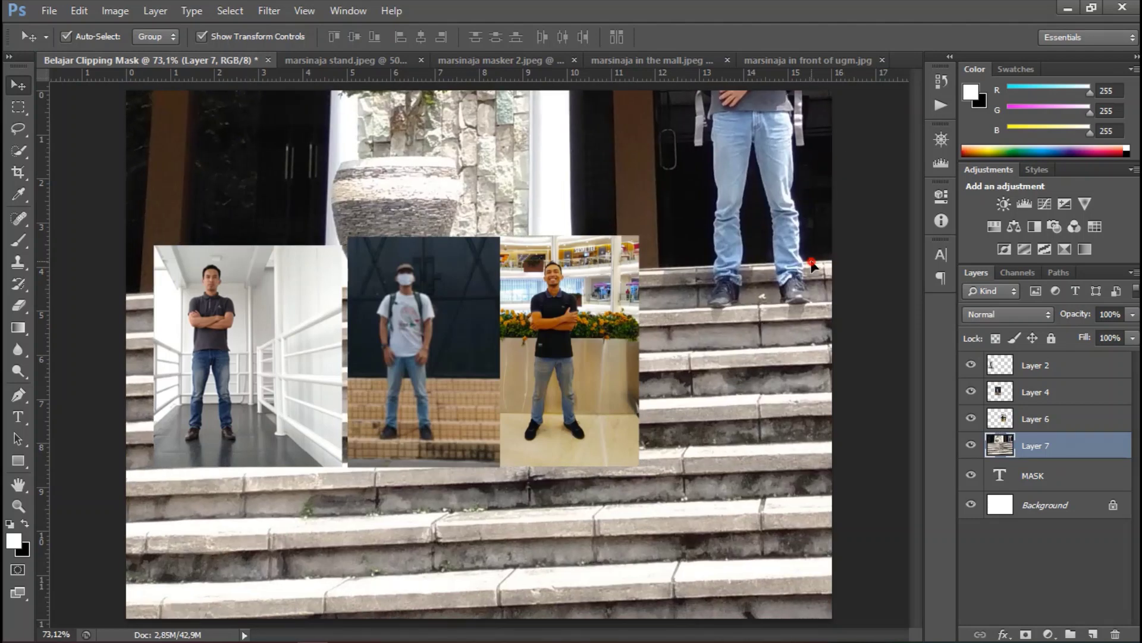
left_click_drag(813, 264, 620, 477)
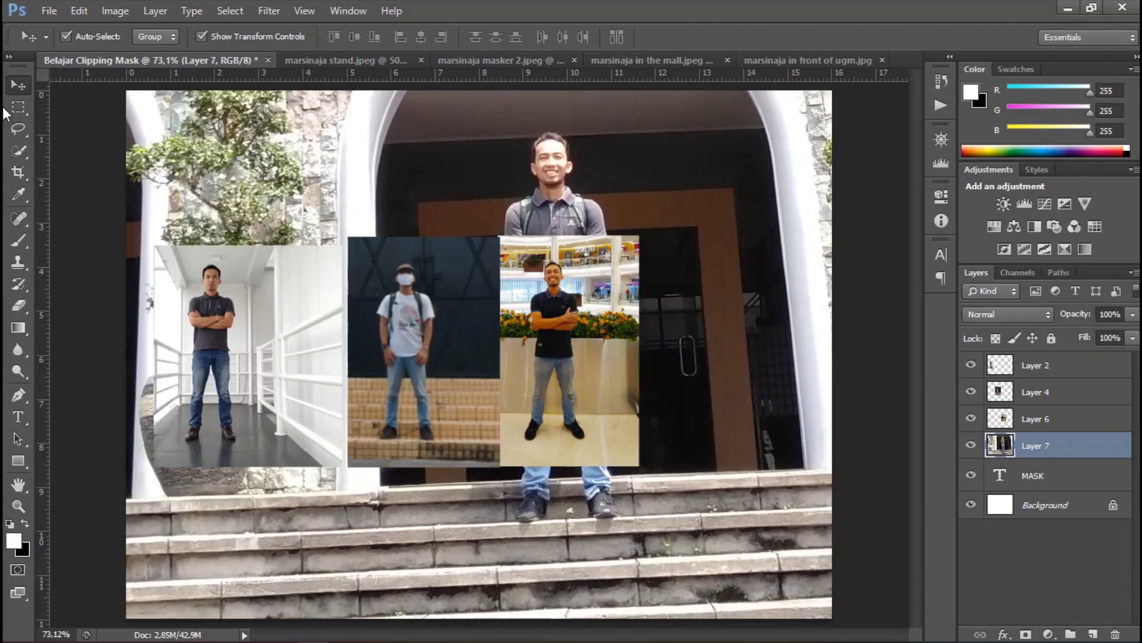
key("ctrl+minus")
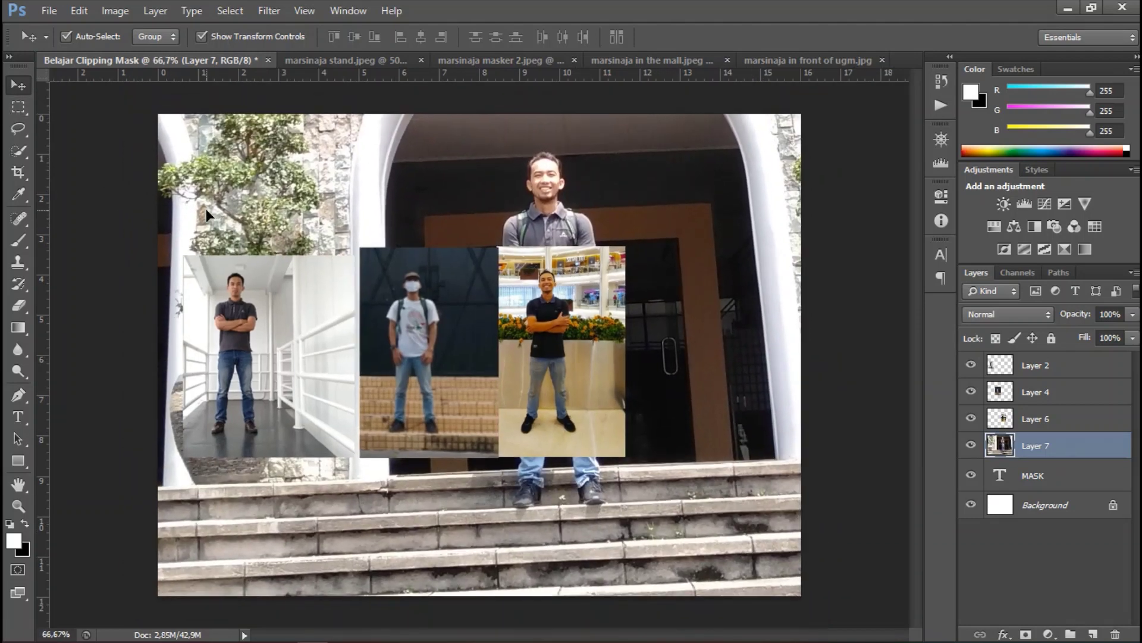
key("ctrl+minus")
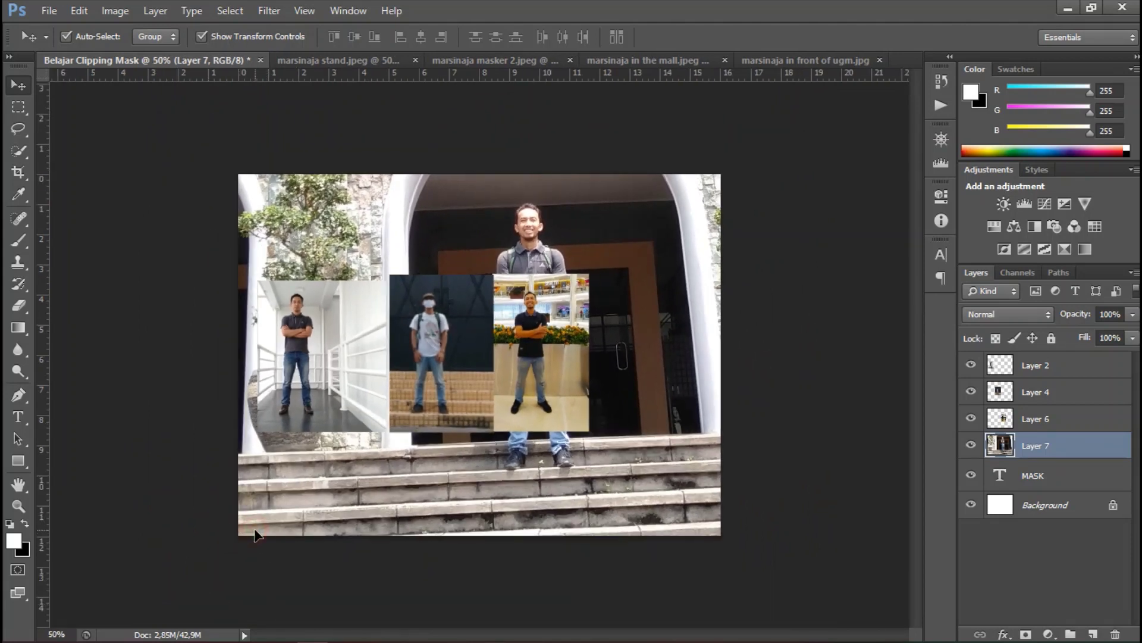
left_click_drag(613, 220, 737, 190)
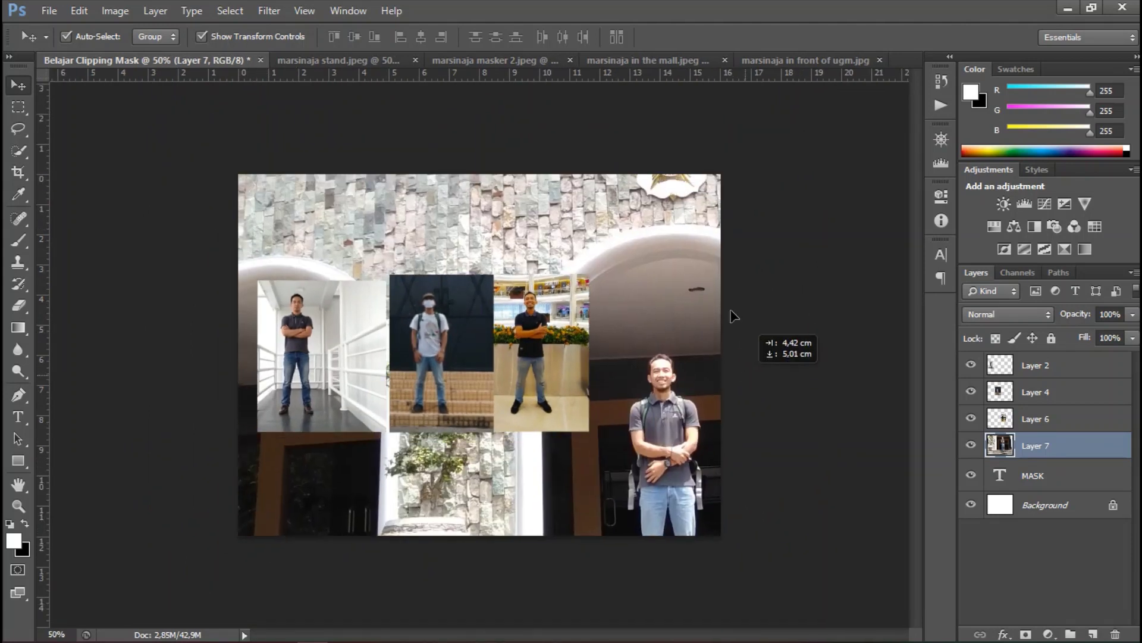
left_click_drag(470, 462, 606, 226)
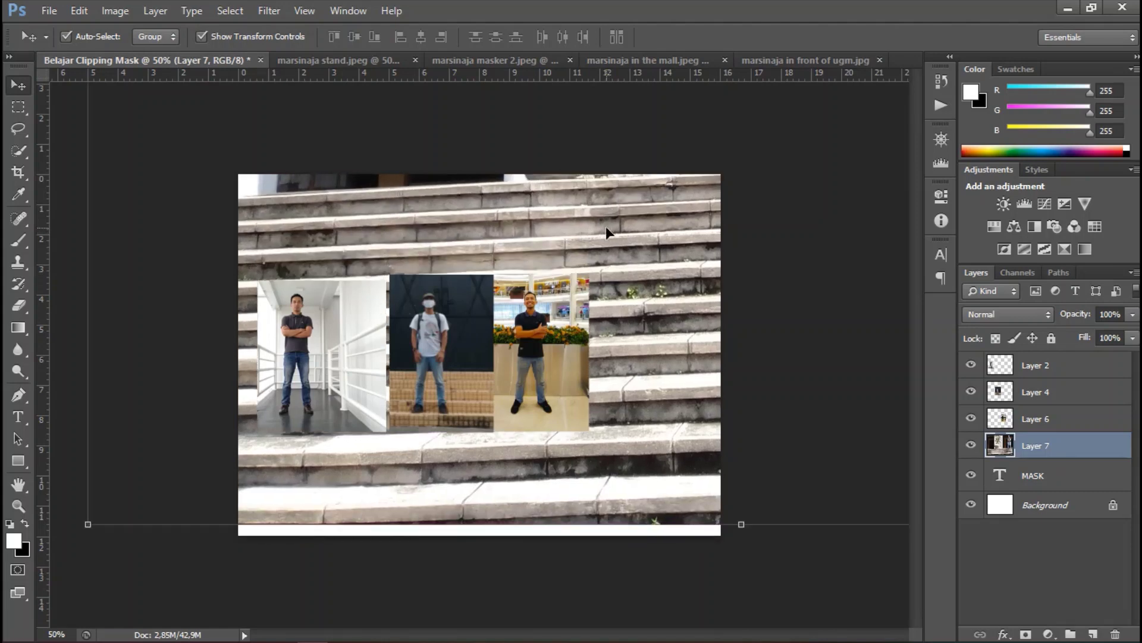
key("ctrl+minus")
key("ctrl+minus")
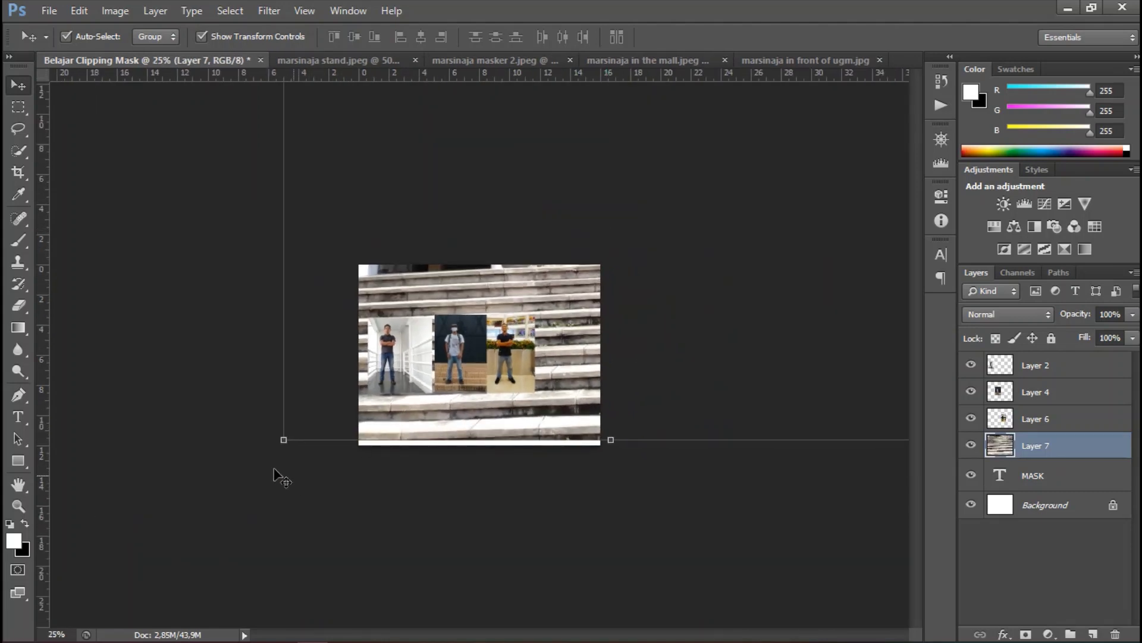
- Scale the UGM photo proportionally to 47.18%, place the man over the K, and commit
left_click_drag(275, 439, 557, 254)
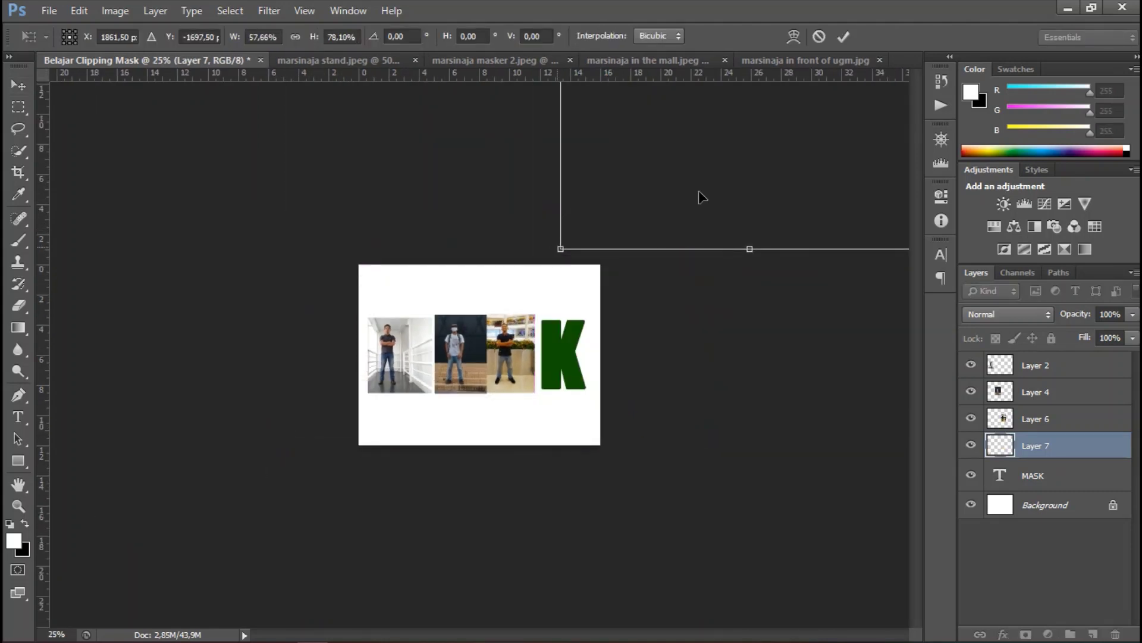
left_click_drag(722, 184, 512, 470)
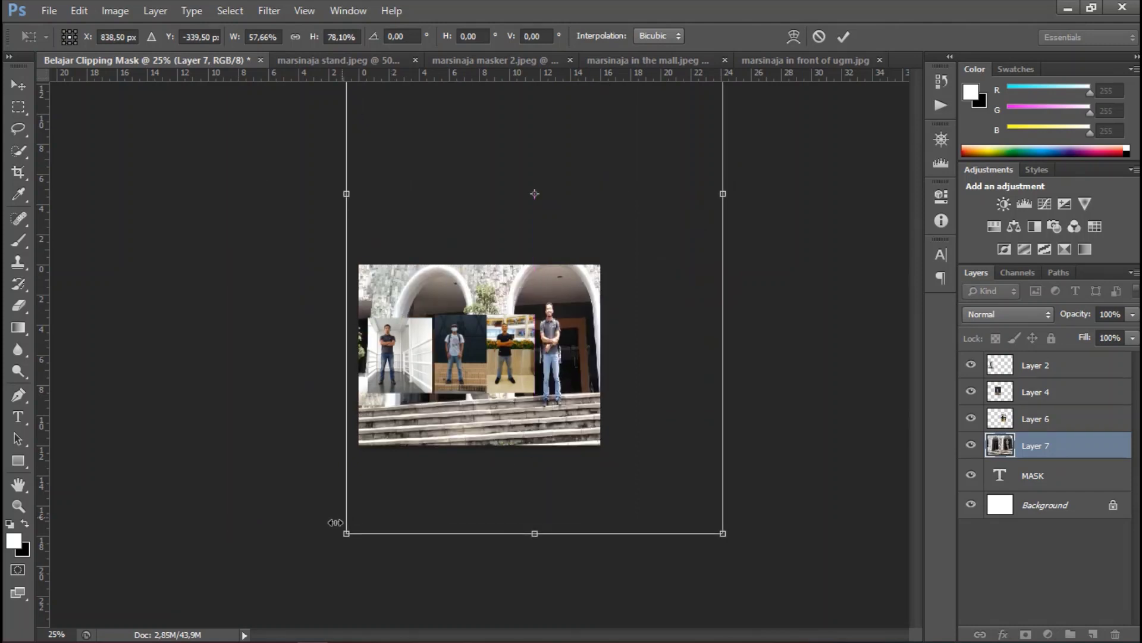
left_click_drag(345, 533, 415, 433)
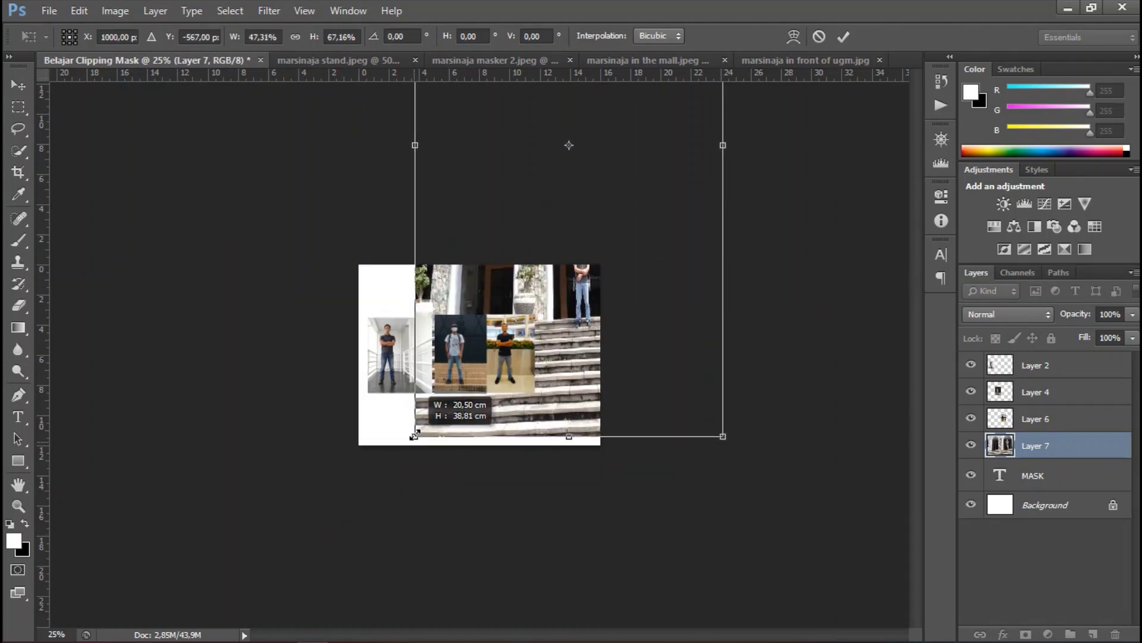
left_click(295, 37)
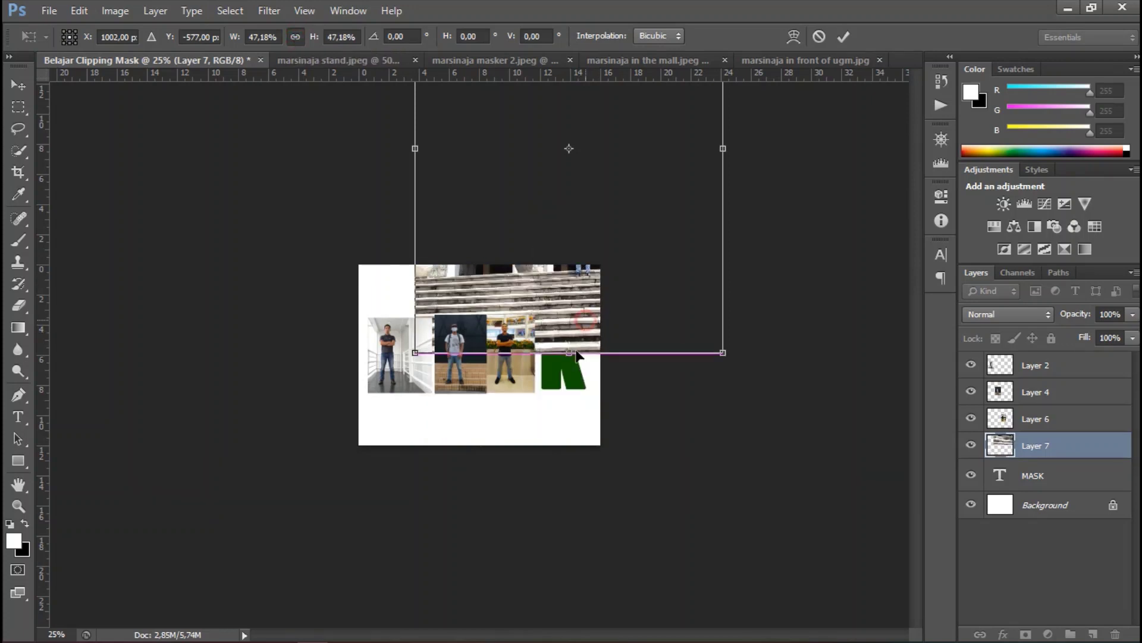
left_click_drag(599, 337, 564, 439)
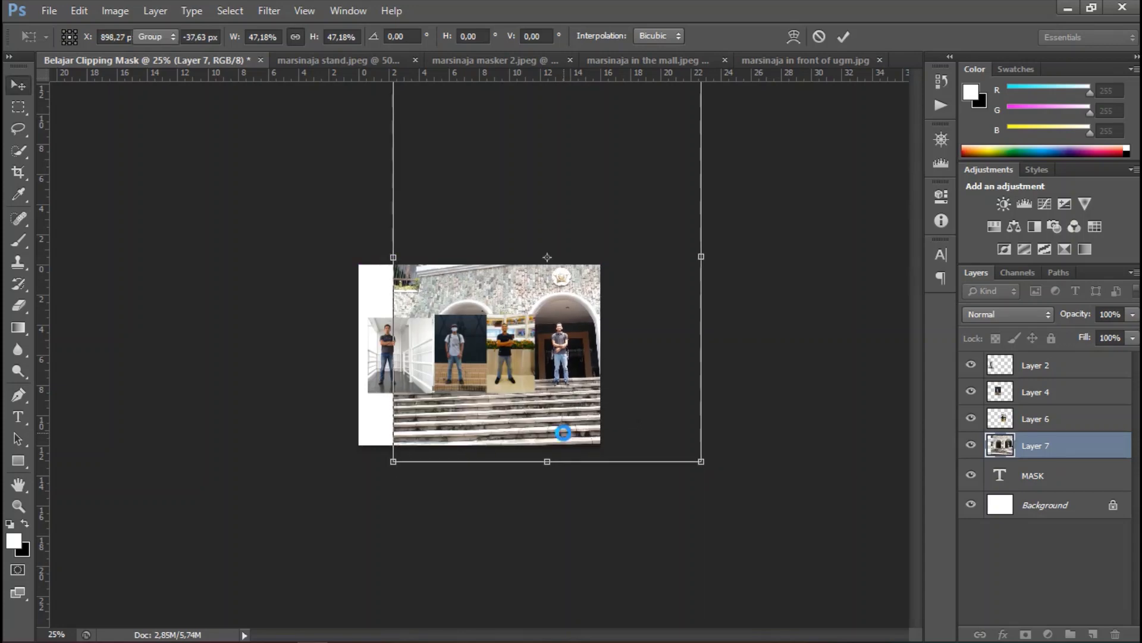
key("Return")
key("ctrl+plus")
key("ctrl+plus")
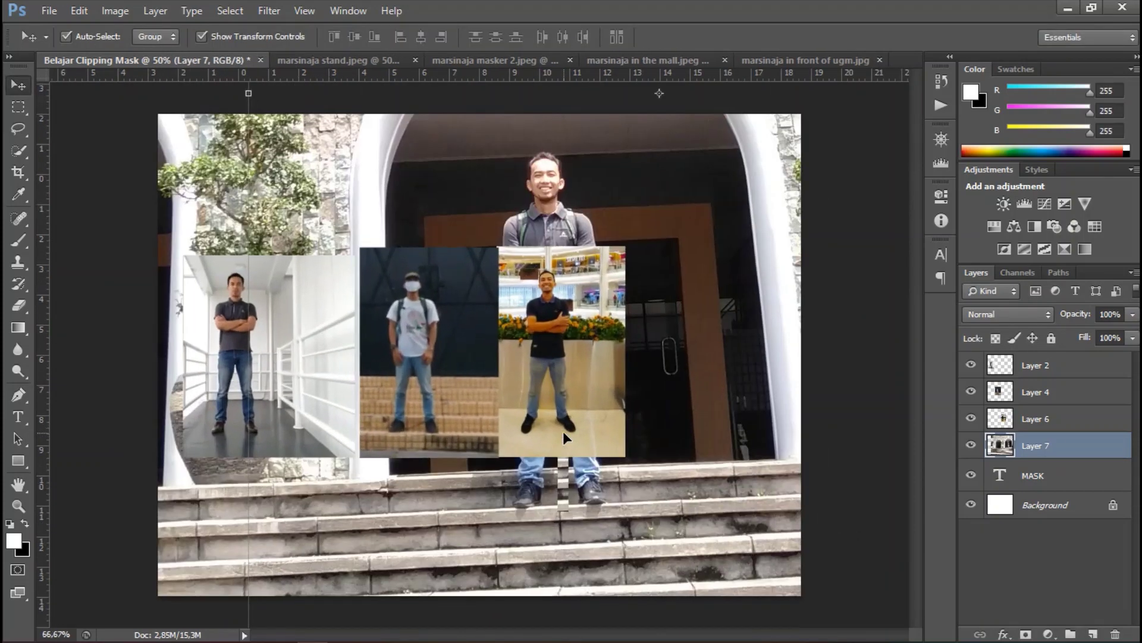
key("ctrl+plus")
key("ctrl+plus")
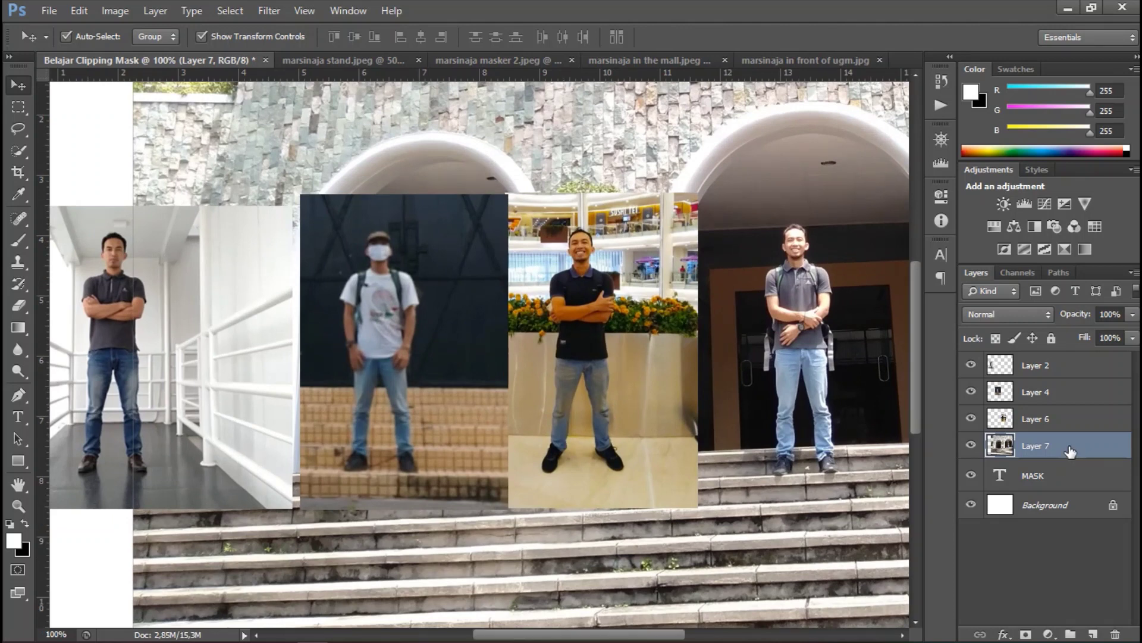
- Clip Layer 7's UGM photo to the MASK text and nudge it left and down inside the K
right_click(1069, 446)
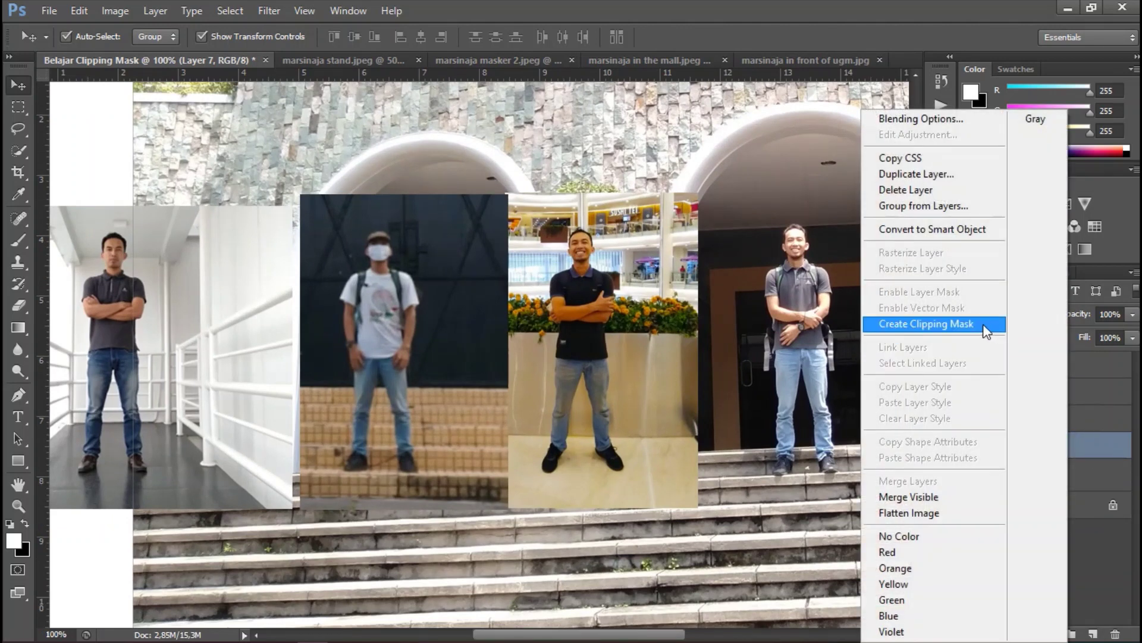
left_click(983, 324)
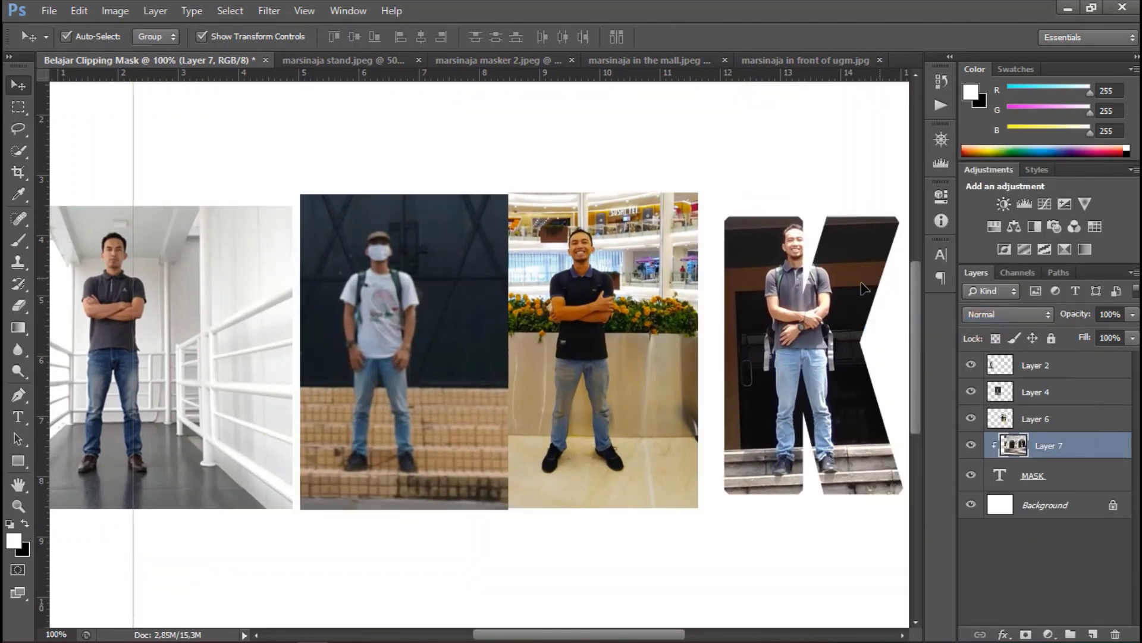
key("shift+Left")
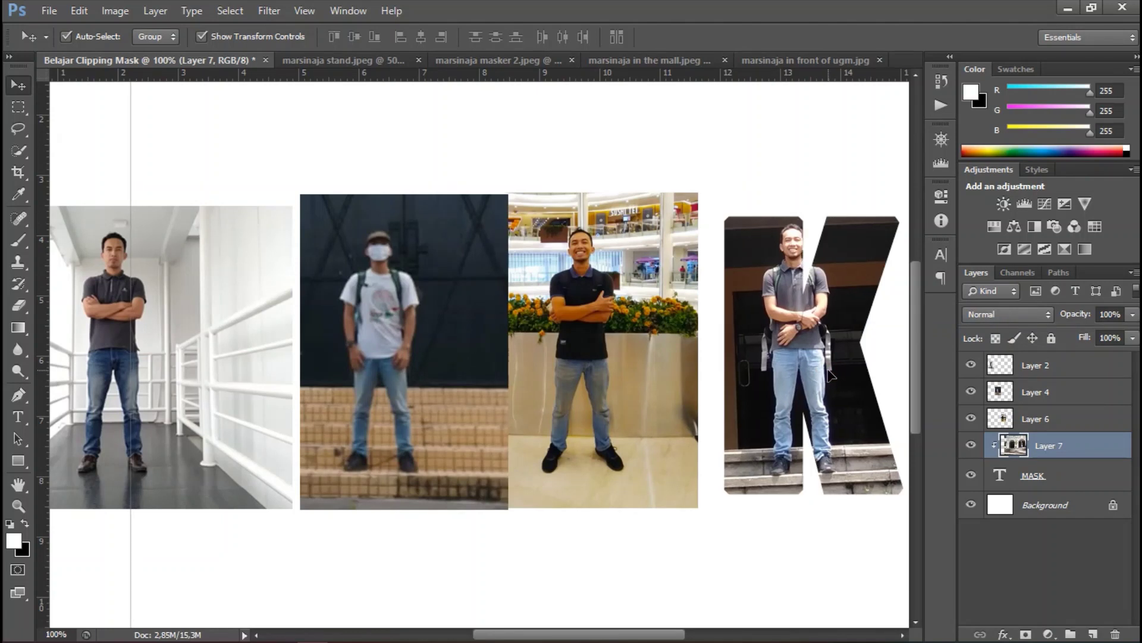
key("shift+Left")
key("shift+Left")
key("shift+Left")
key("shift+Left")
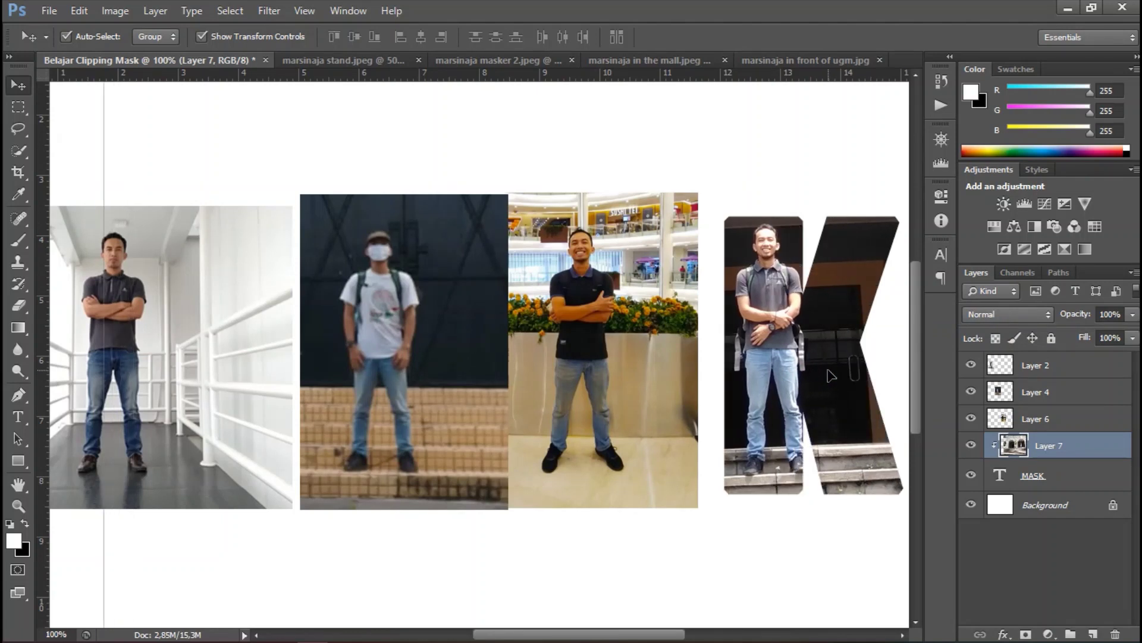
key("shift+Left")
key("Down")
key("Down")
key("Down")
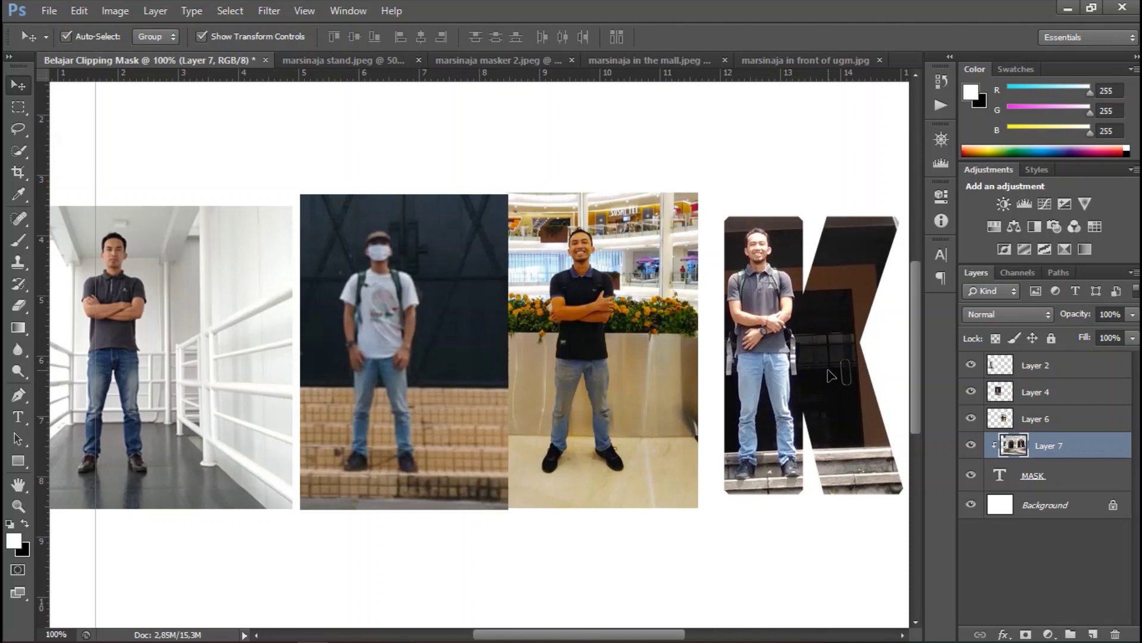
key("Down")
key("Down")
key("Down")
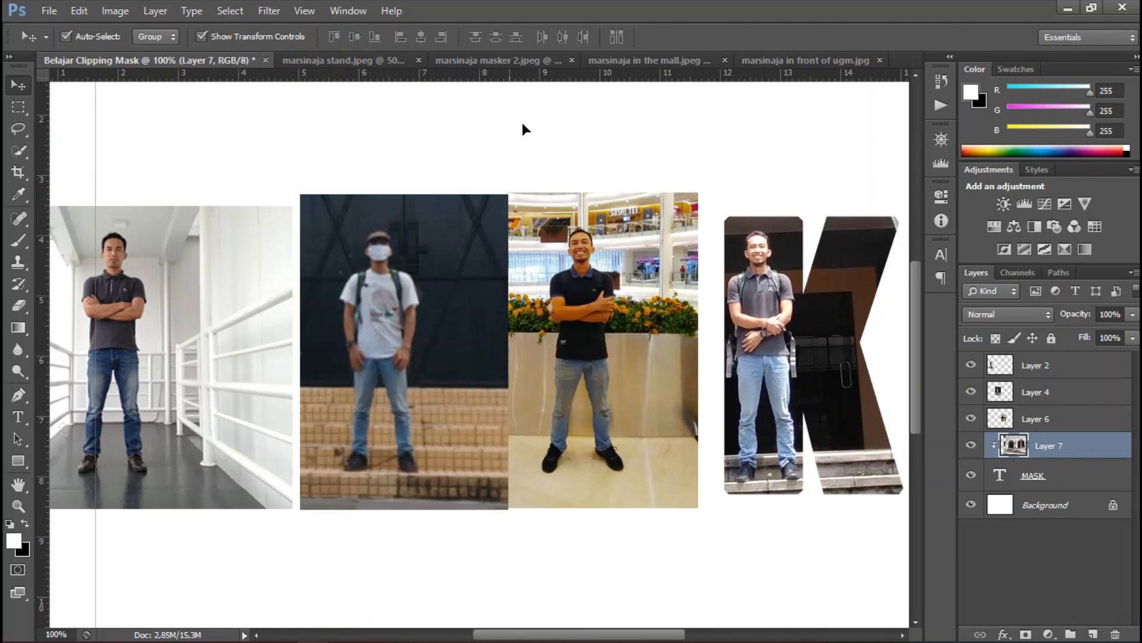
- Copy a rectangle around the K onto new Layer 8 and delete Layer 7
left_click(26, 108)
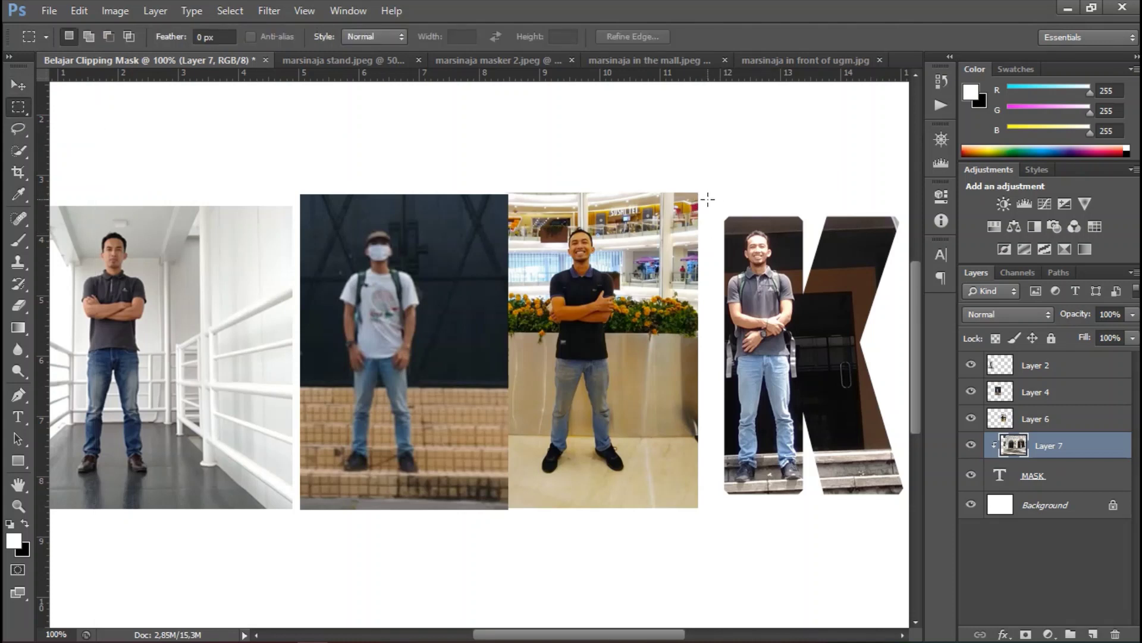
mouse_move(707, 196)
left_mouse_down()
mouse_move(851, 364)
mouse_move(729, 506)
left_mouse_up()
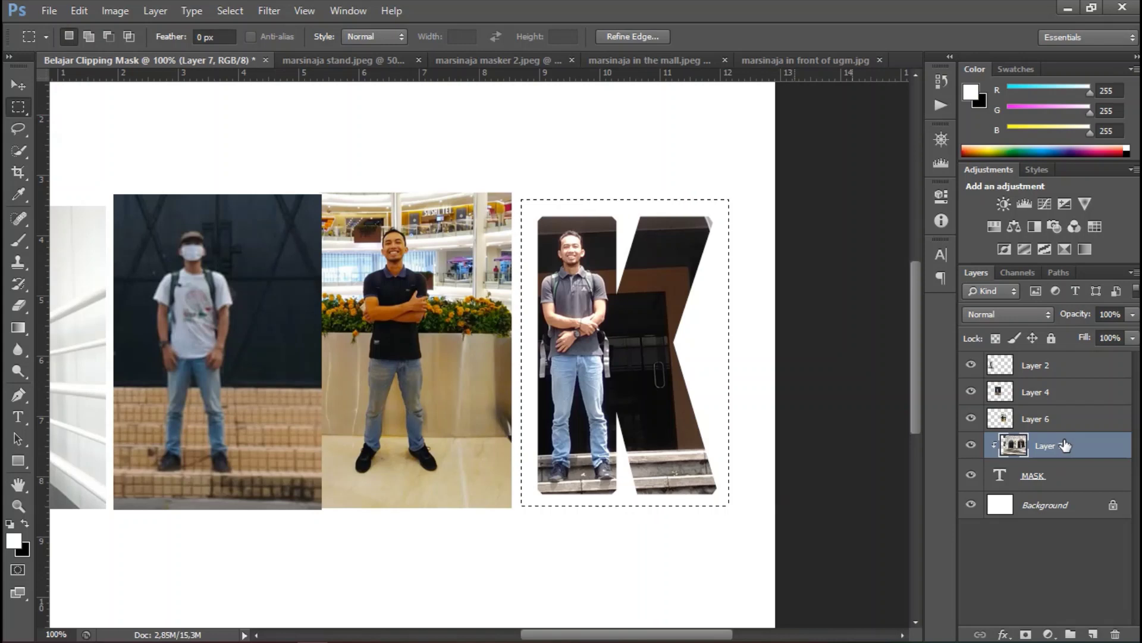
key("ctrl+j")
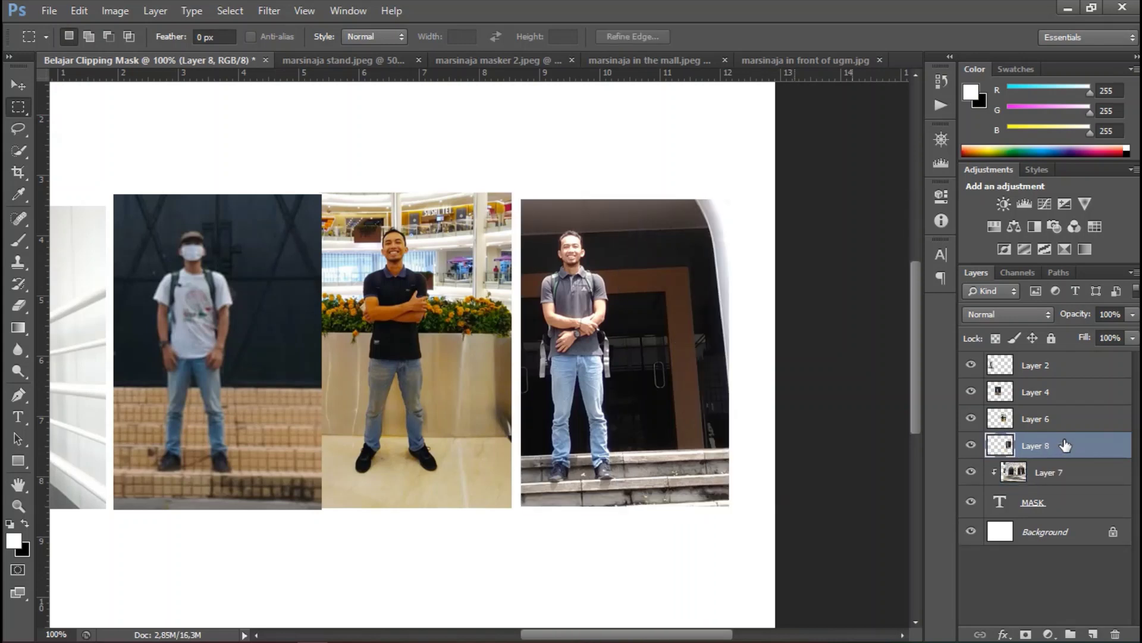
left_click(1077, 472)
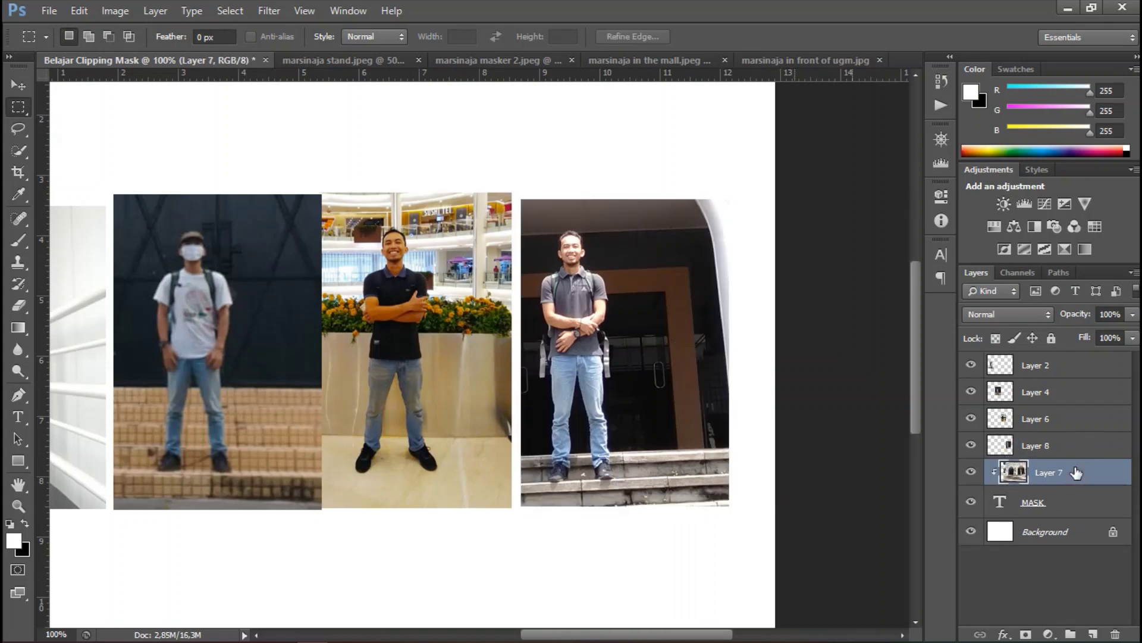
key("Delete")
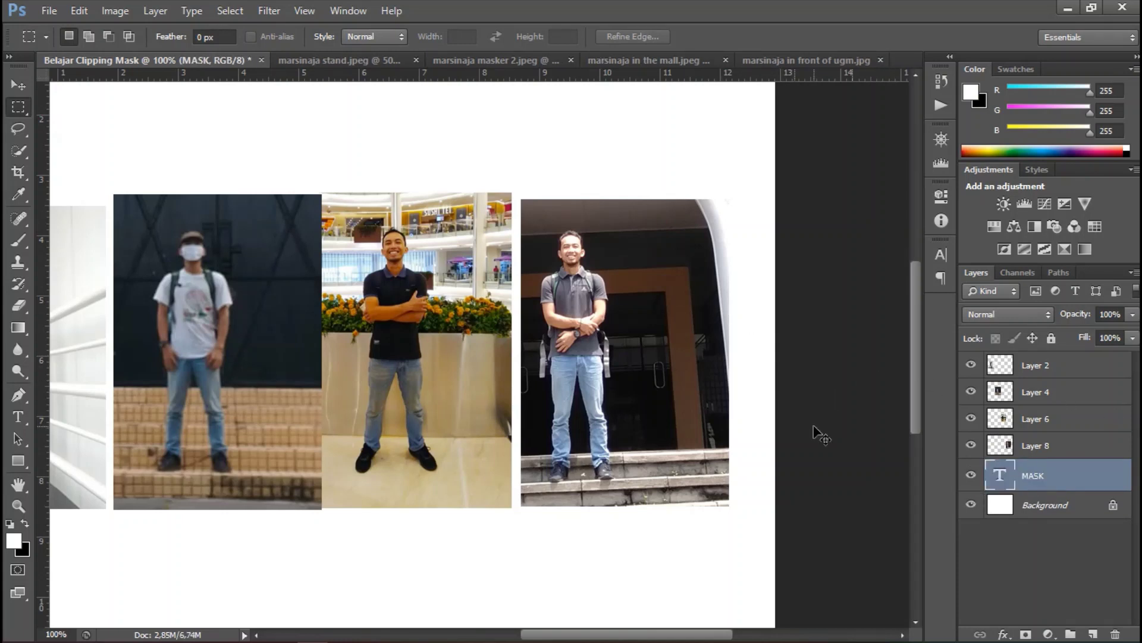
- Fit the canvas on screen and create clipping masks for Layer 8 (K) and Layer 6 (S)
key("ctrl+0")
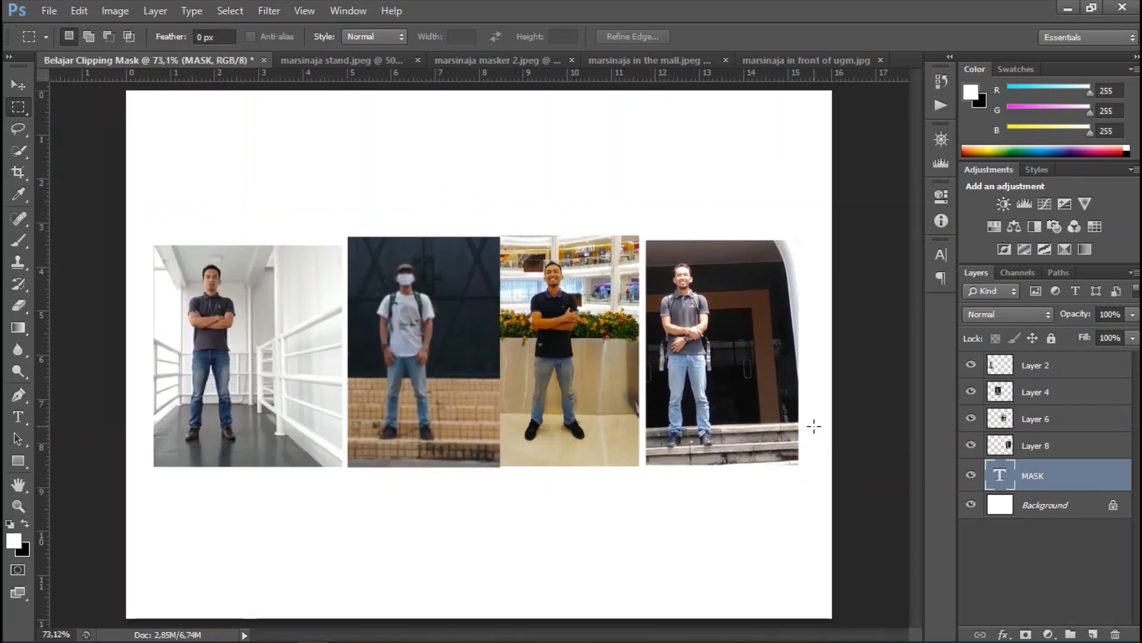
left_click(1049, 453)
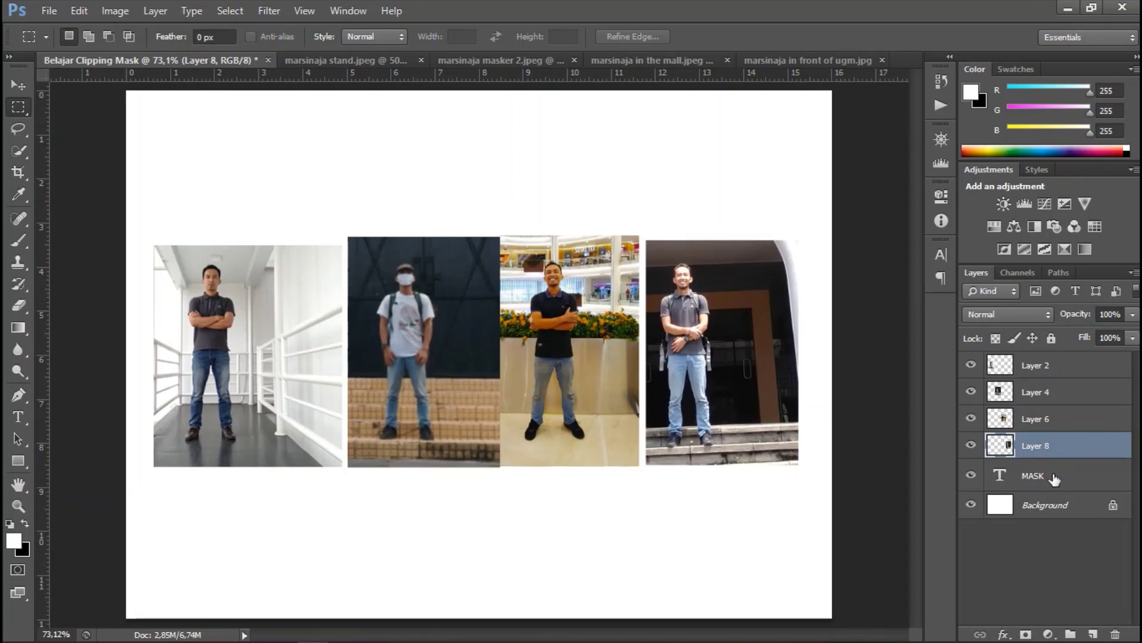
right_click(1063, 448)
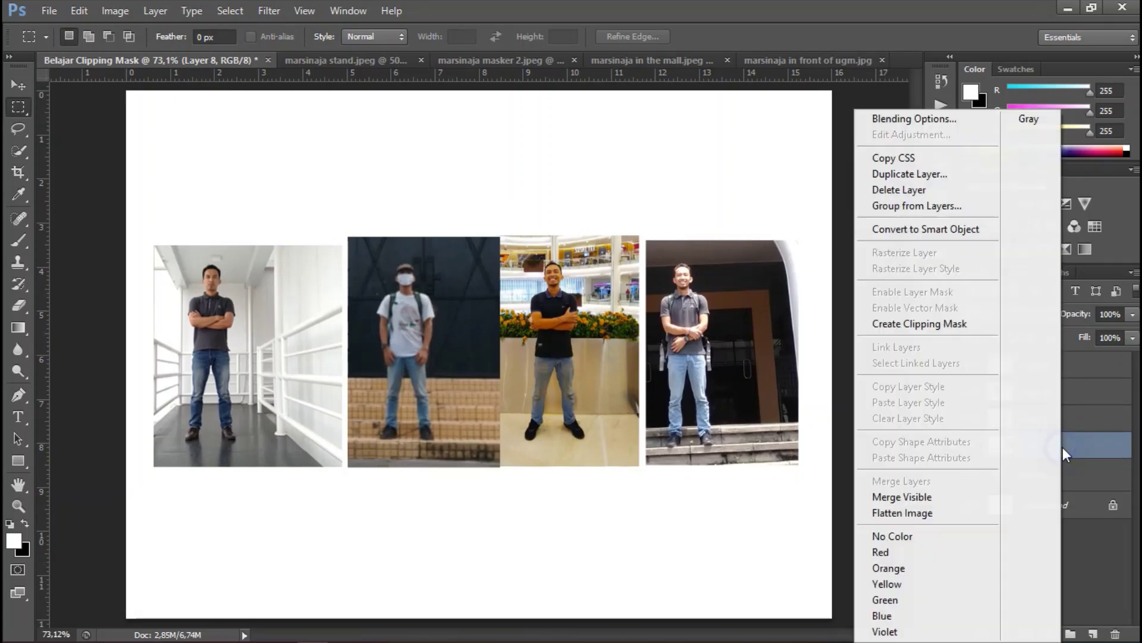
left_click(960, 327)
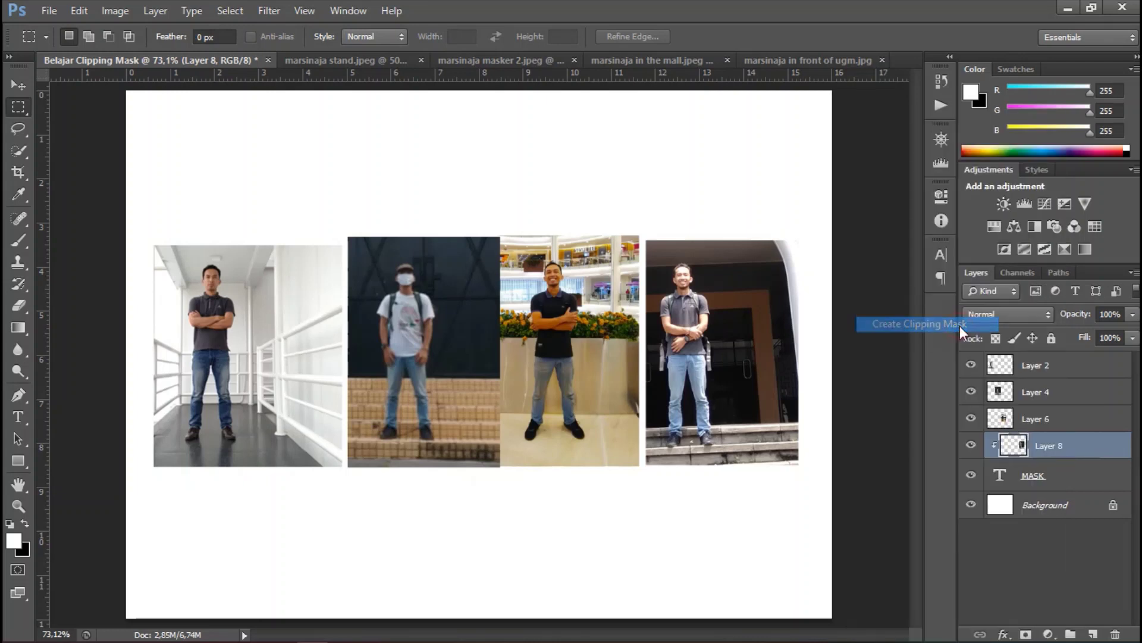
left_click(1082, 425)
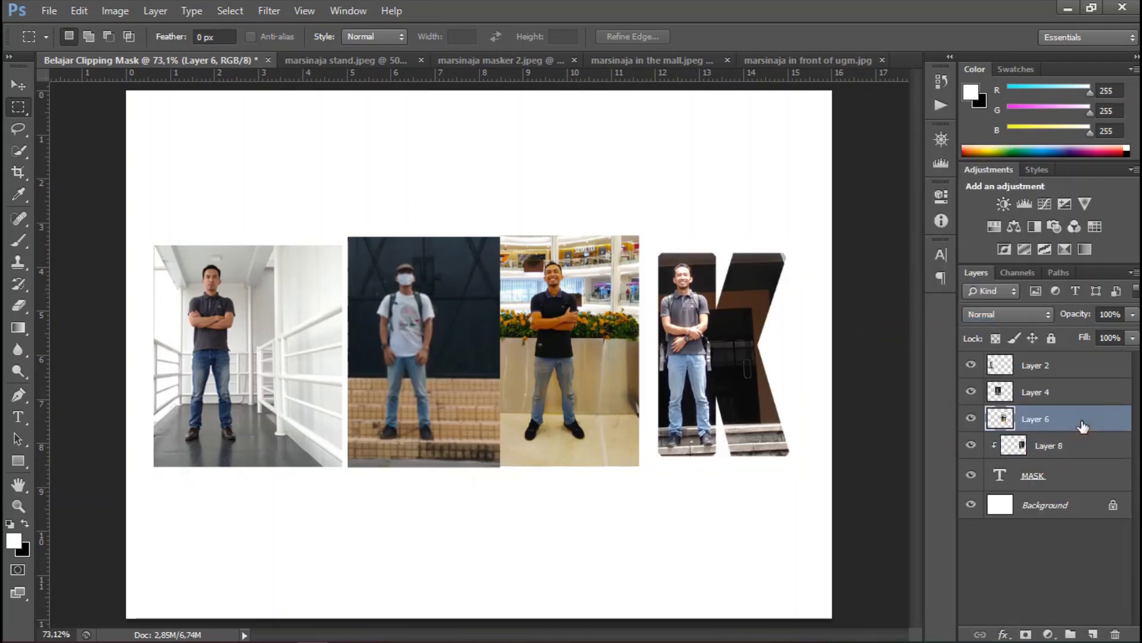
right_click(1082, 420)
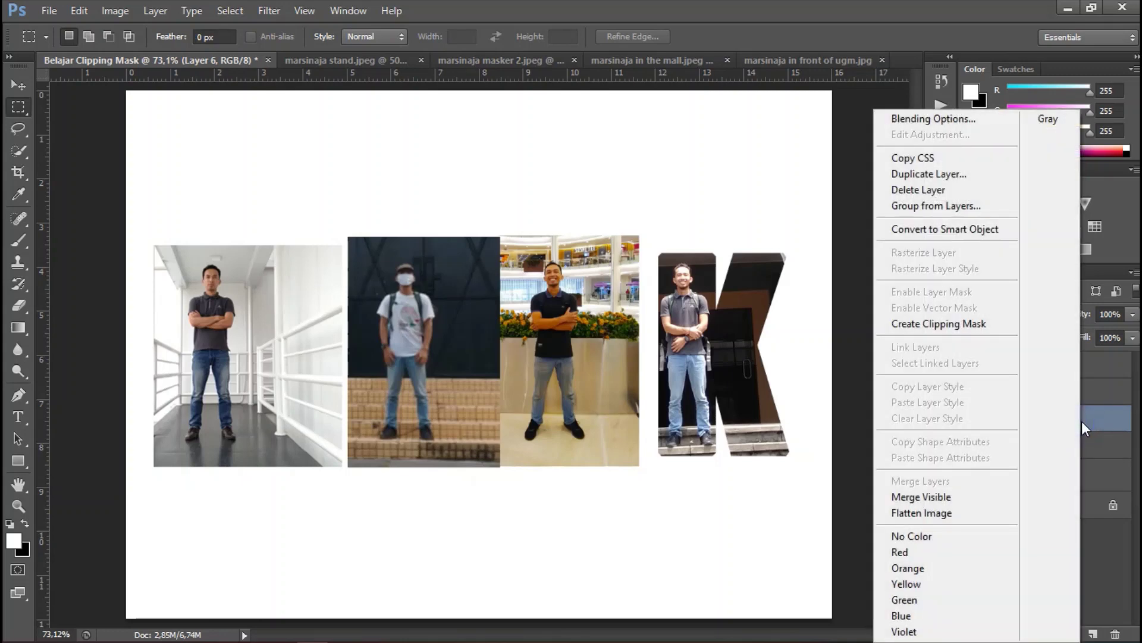
left_click(974, 324)
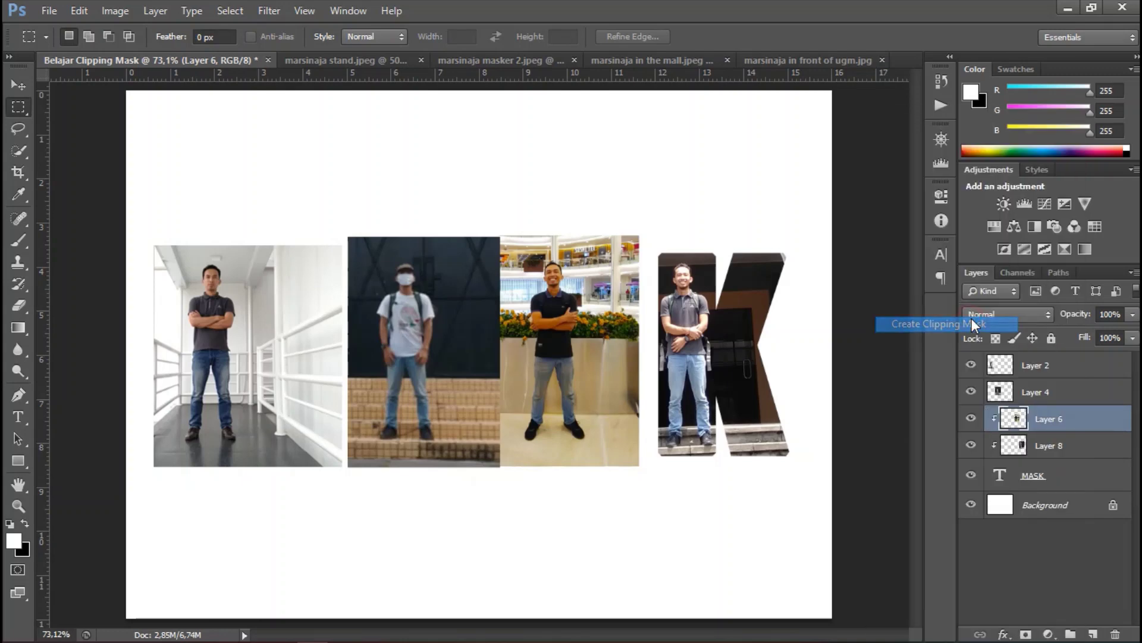
- Drag Layers 4 and 2 down just above MASK so they clip into the A and M
left_click(1075, 391)
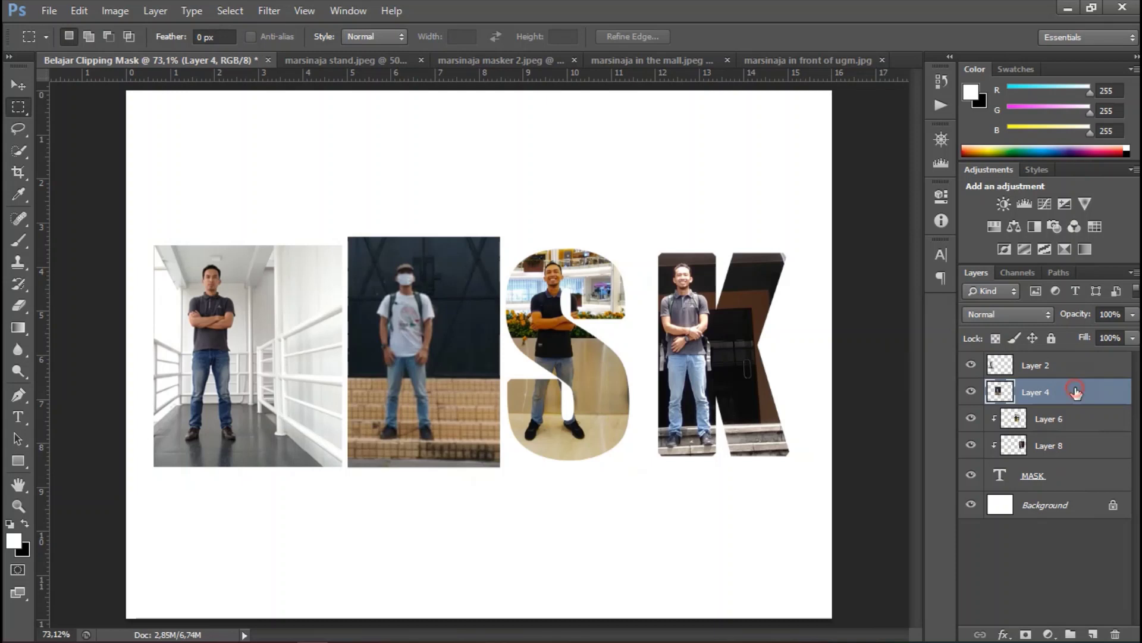
left_click_drag(1076, 390, 1065, 466)
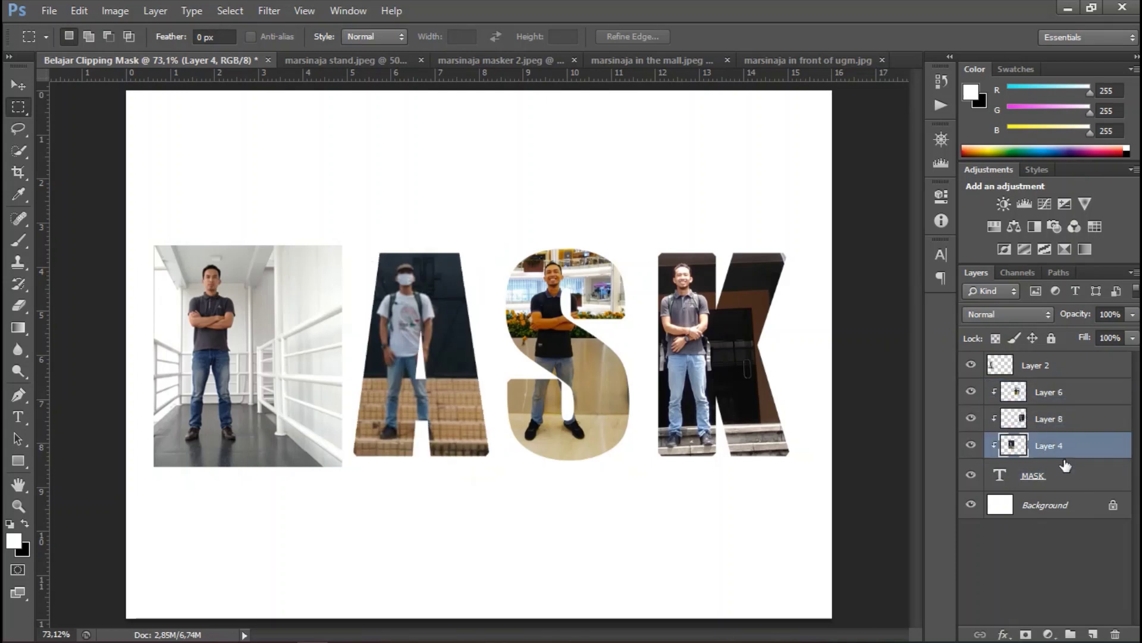
left_click(1053, 366)
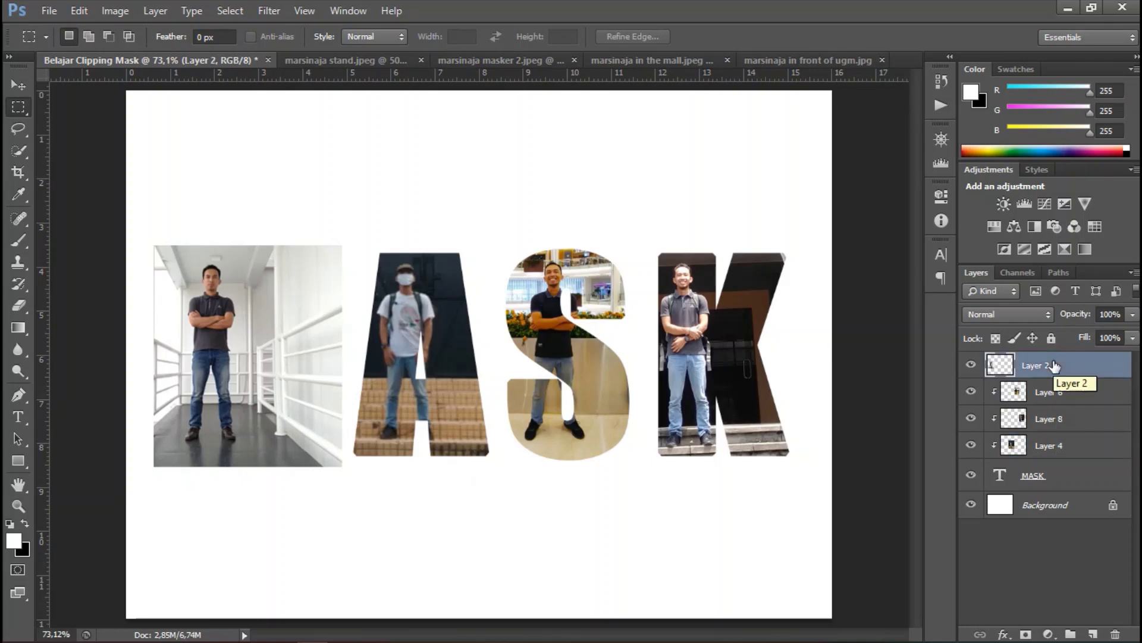
right_click(1054, 365)
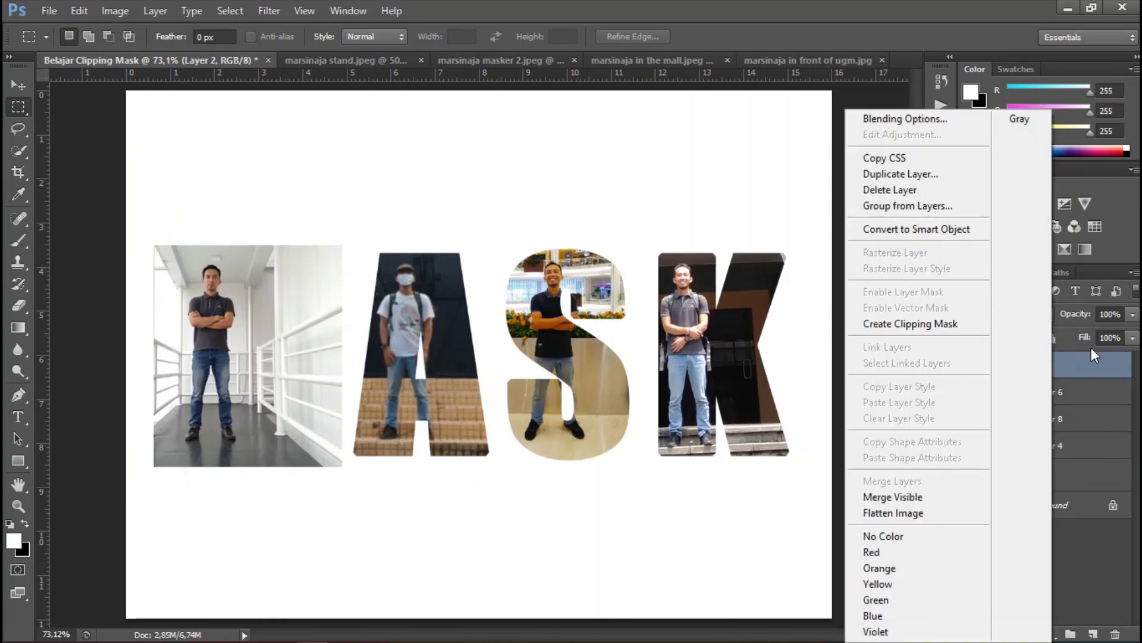
left_click(1108, 360)
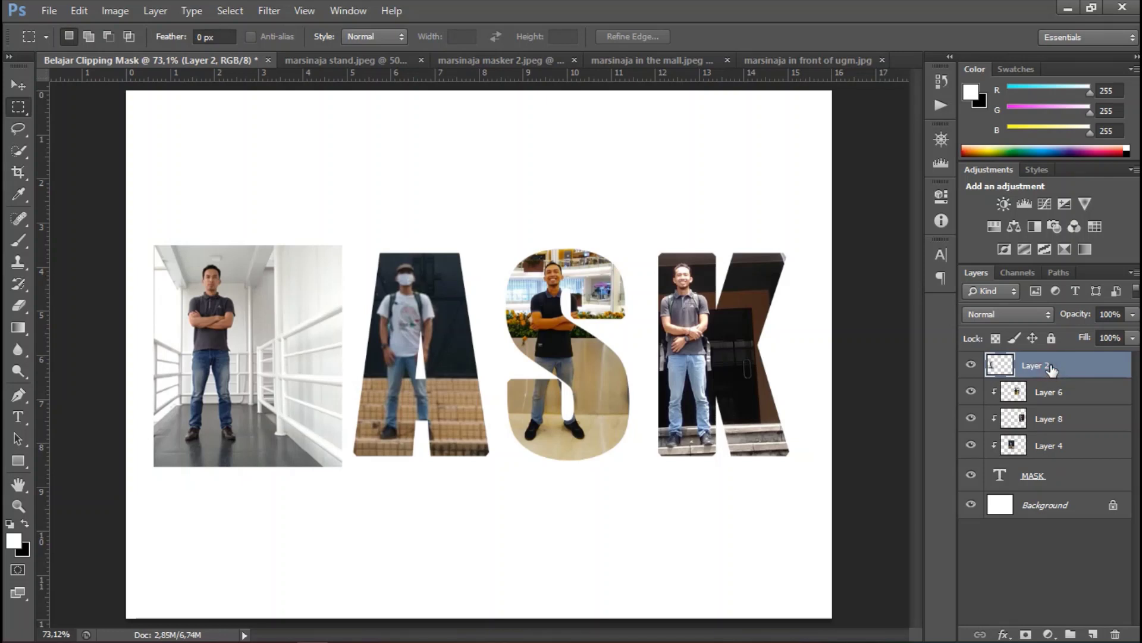
left_click_drag(1053, 368, 1052, 457)
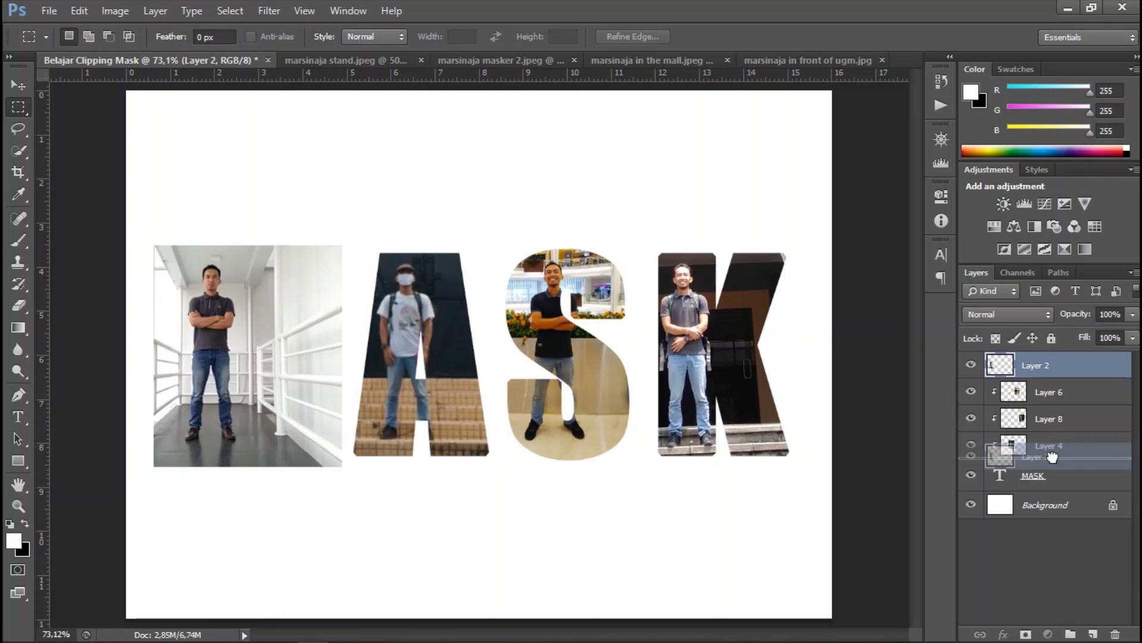
left_click_drag(1053, 457, 1055, 463)
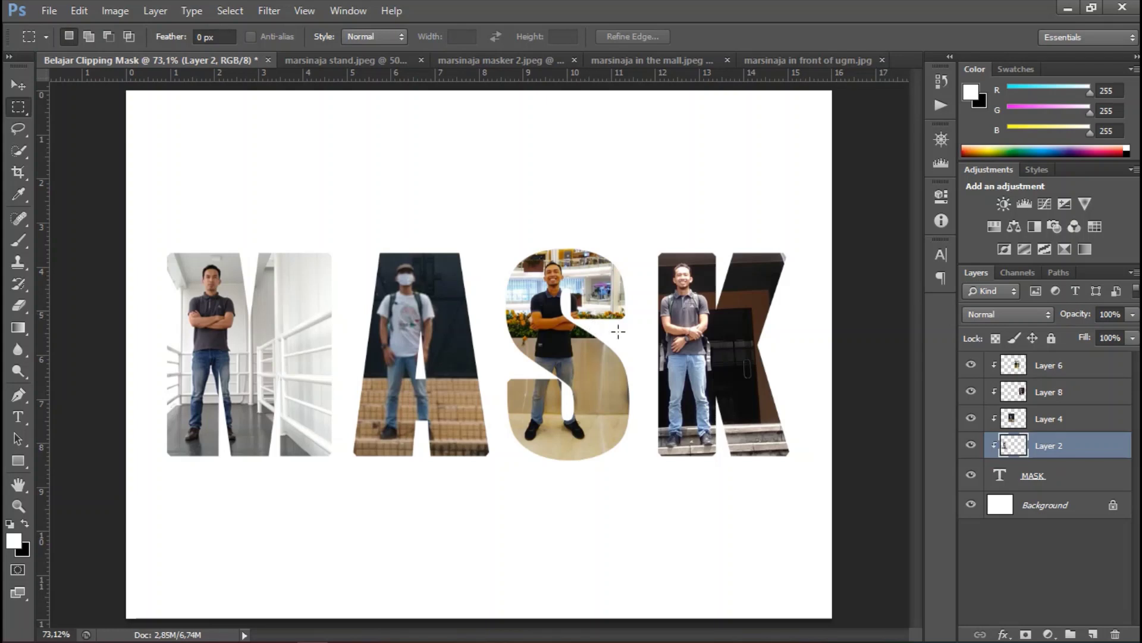
- Give the MASK text layer a default Drop Shadow (Multiply, 75%, 120°, 5 px distance and size)
left_click(1063, 478)
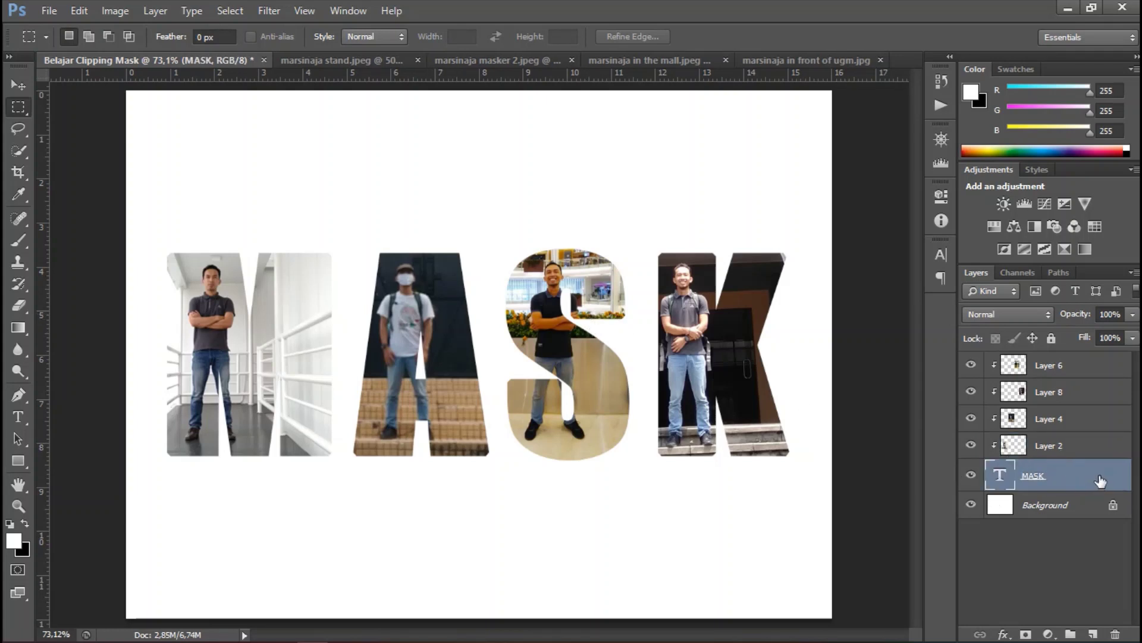
right_click(1094, 479)
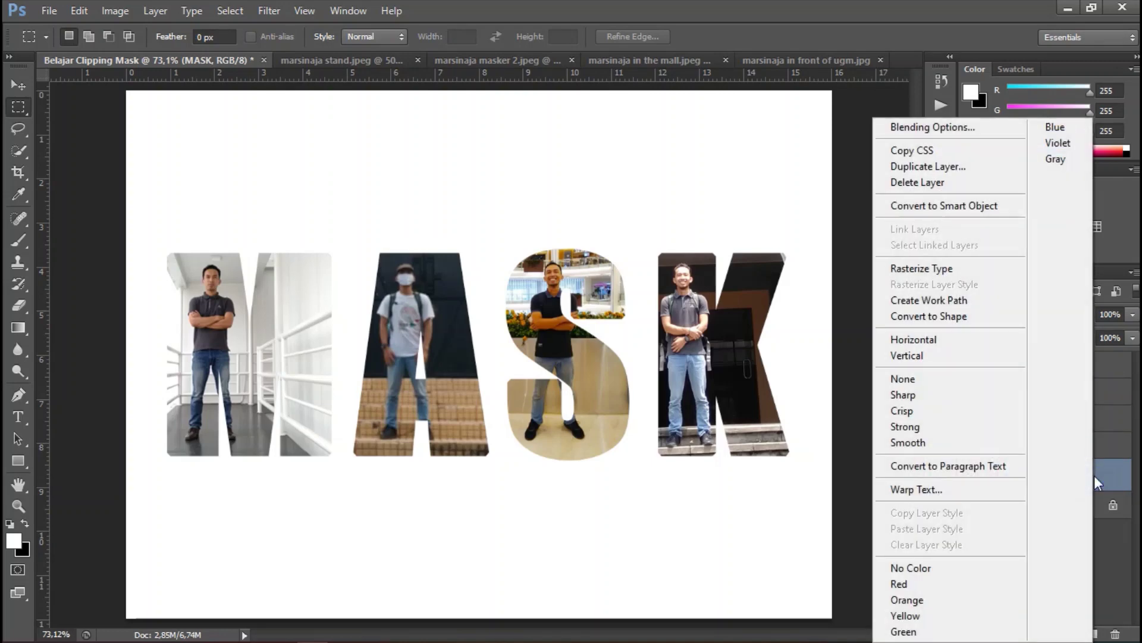
left_click(985, 129)
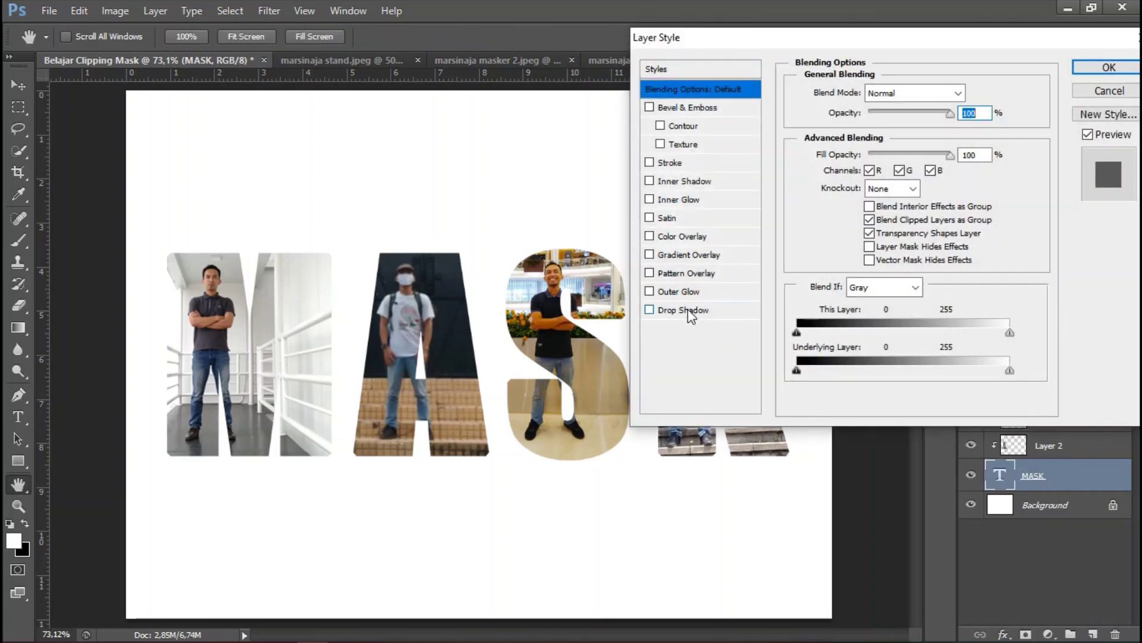
left_click(690, 310)
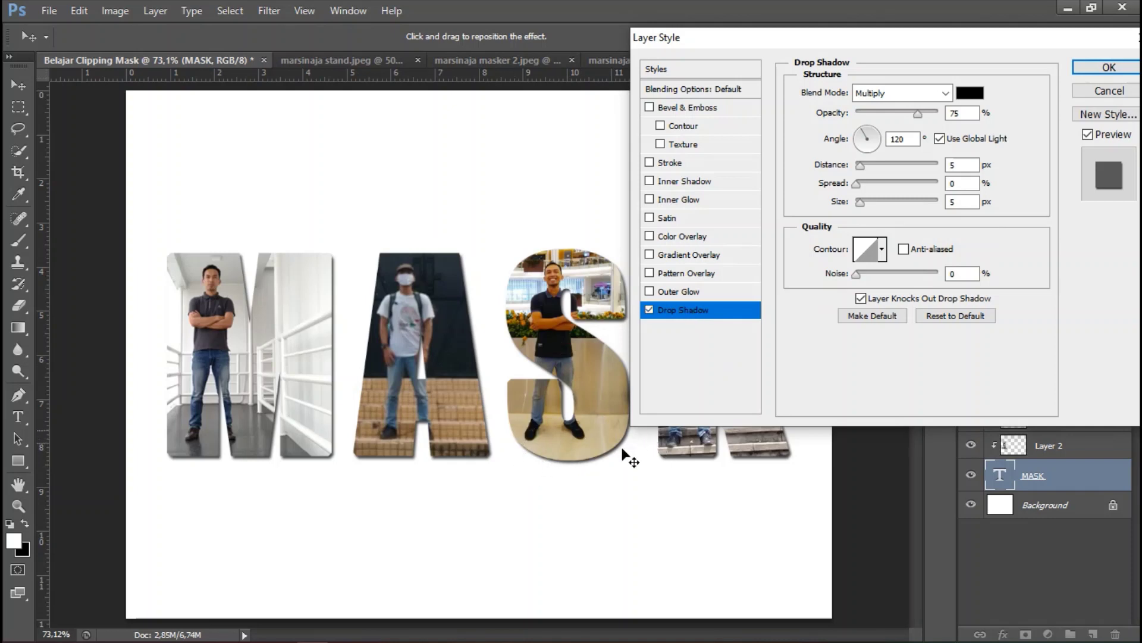
left_click(649, 310)
left_click(1109, 67)
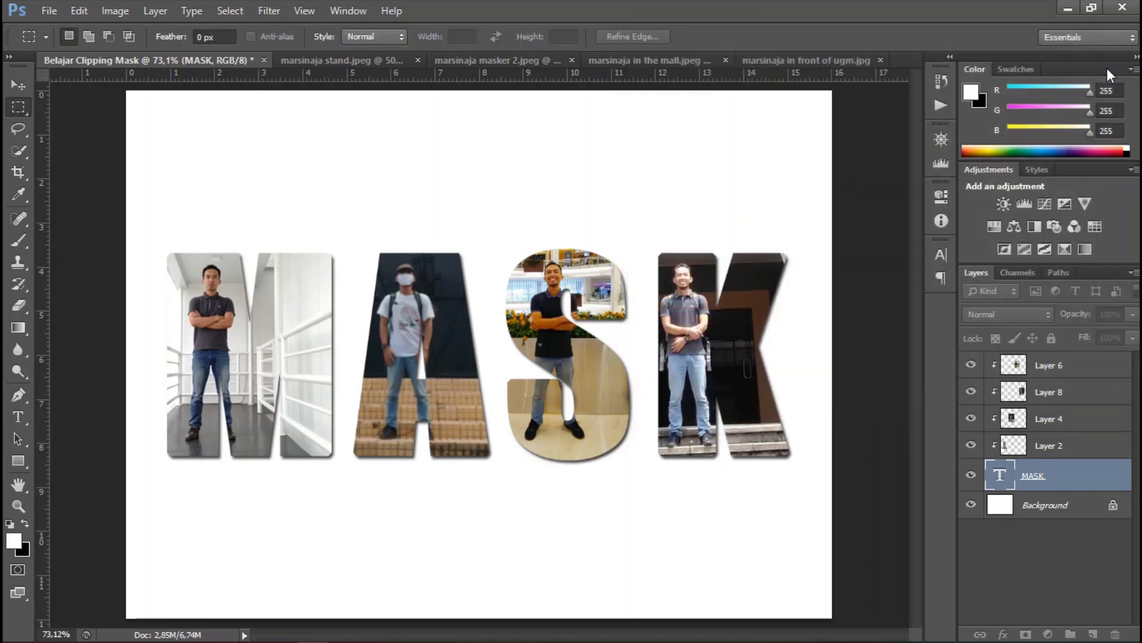